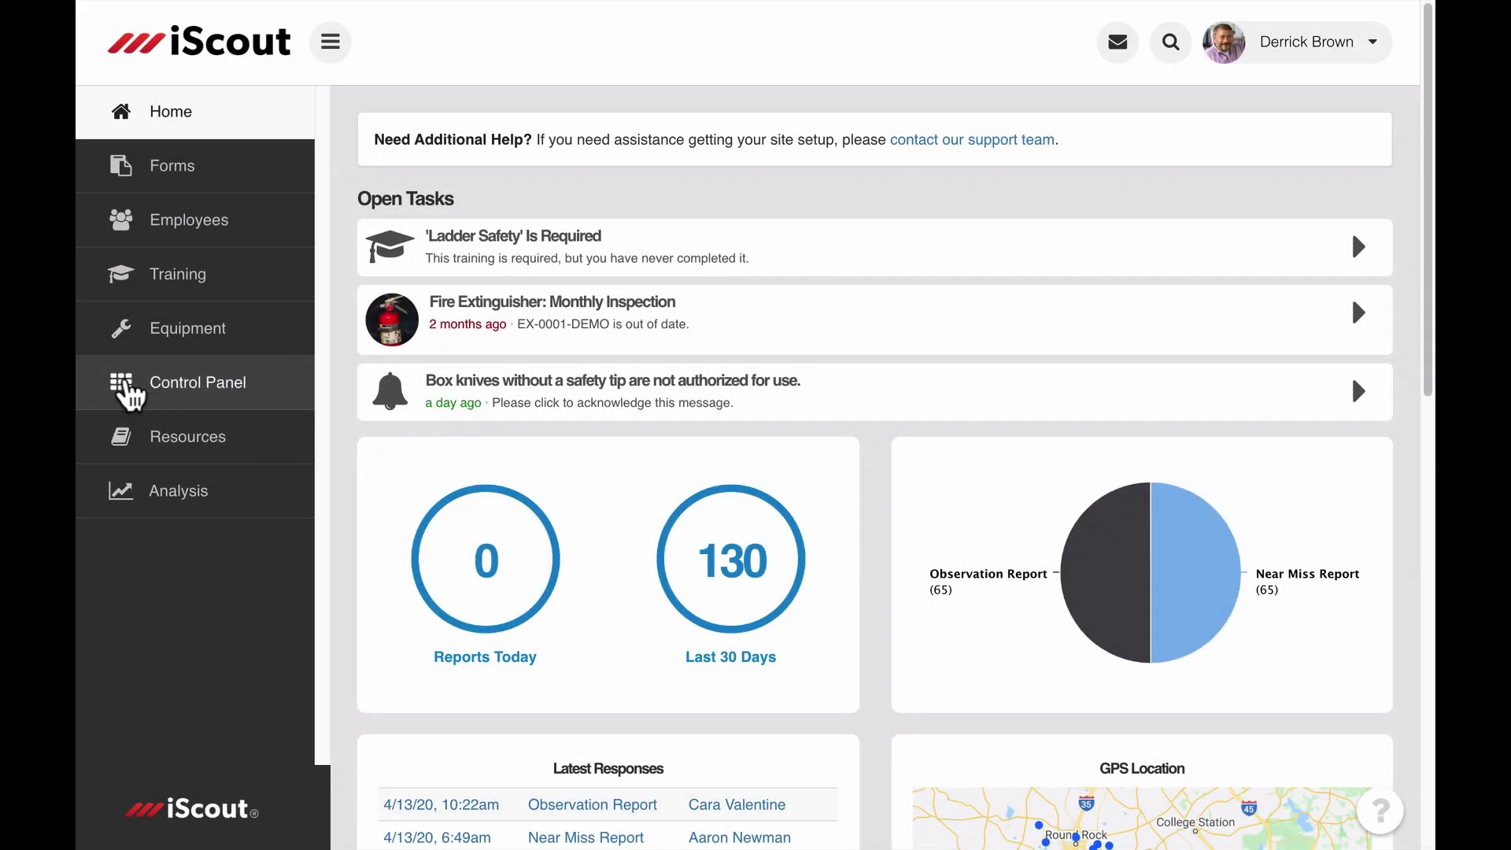
Go to the Control Panel's Question of the Day schedules
click(126, 382)
scroll(1062, 555, down, 10)
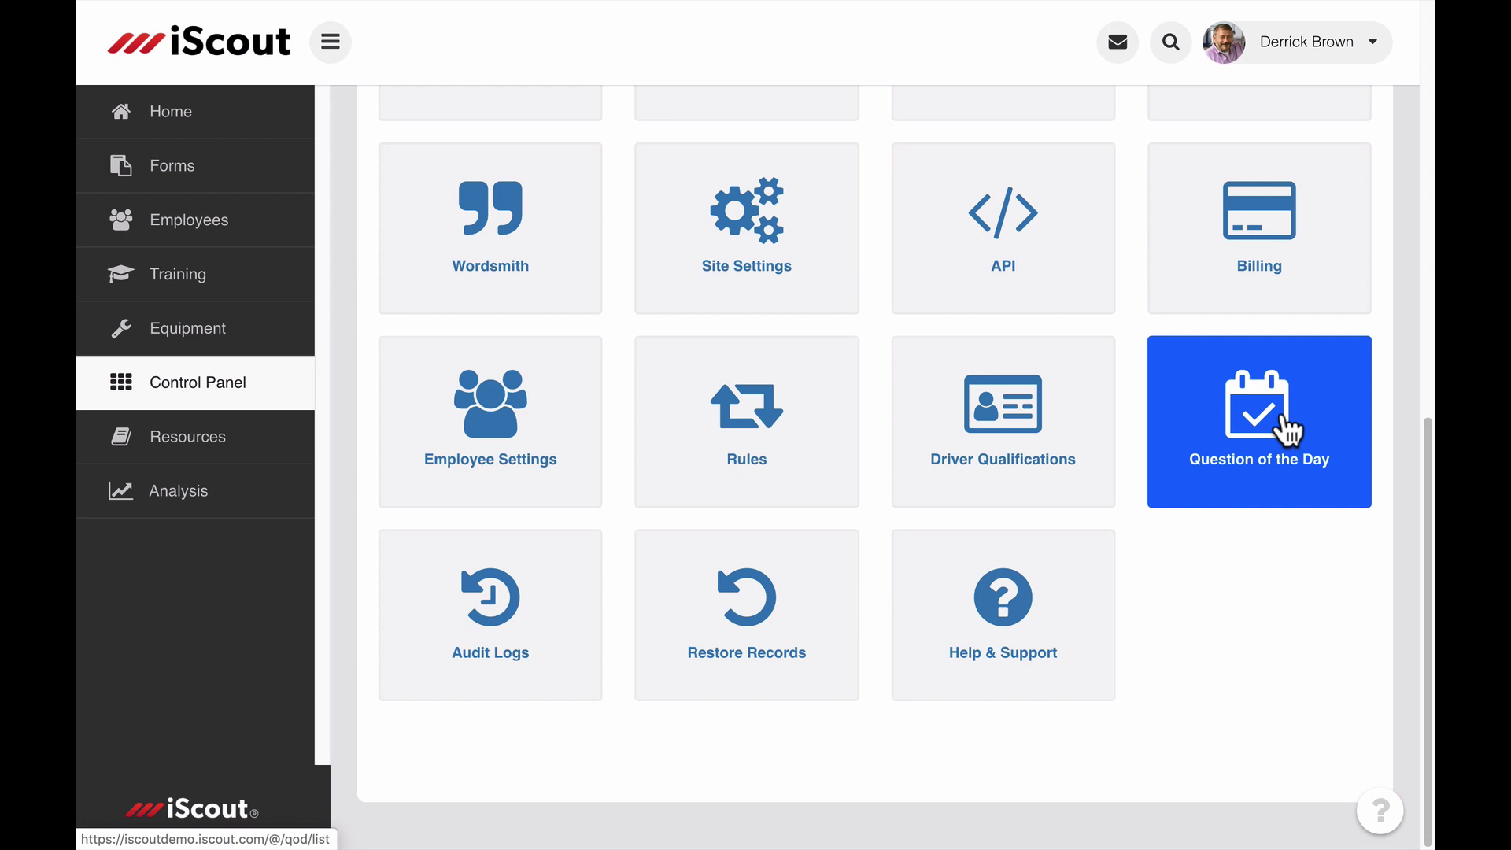
click(1242, 471)
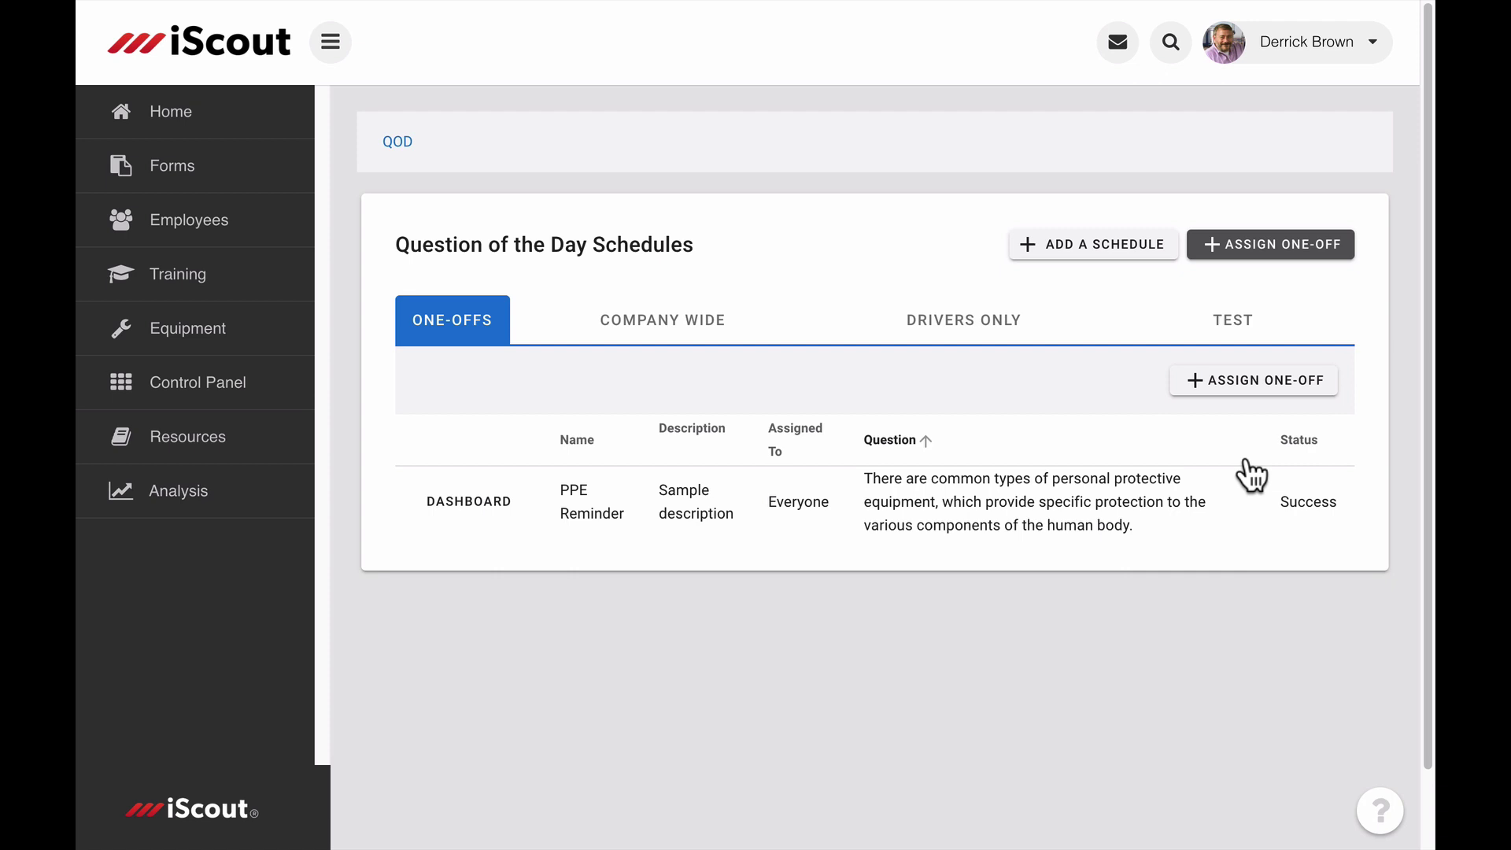
Review the Company Wide schedule's timing and assignees, then start a new schedule
click(682, 344)
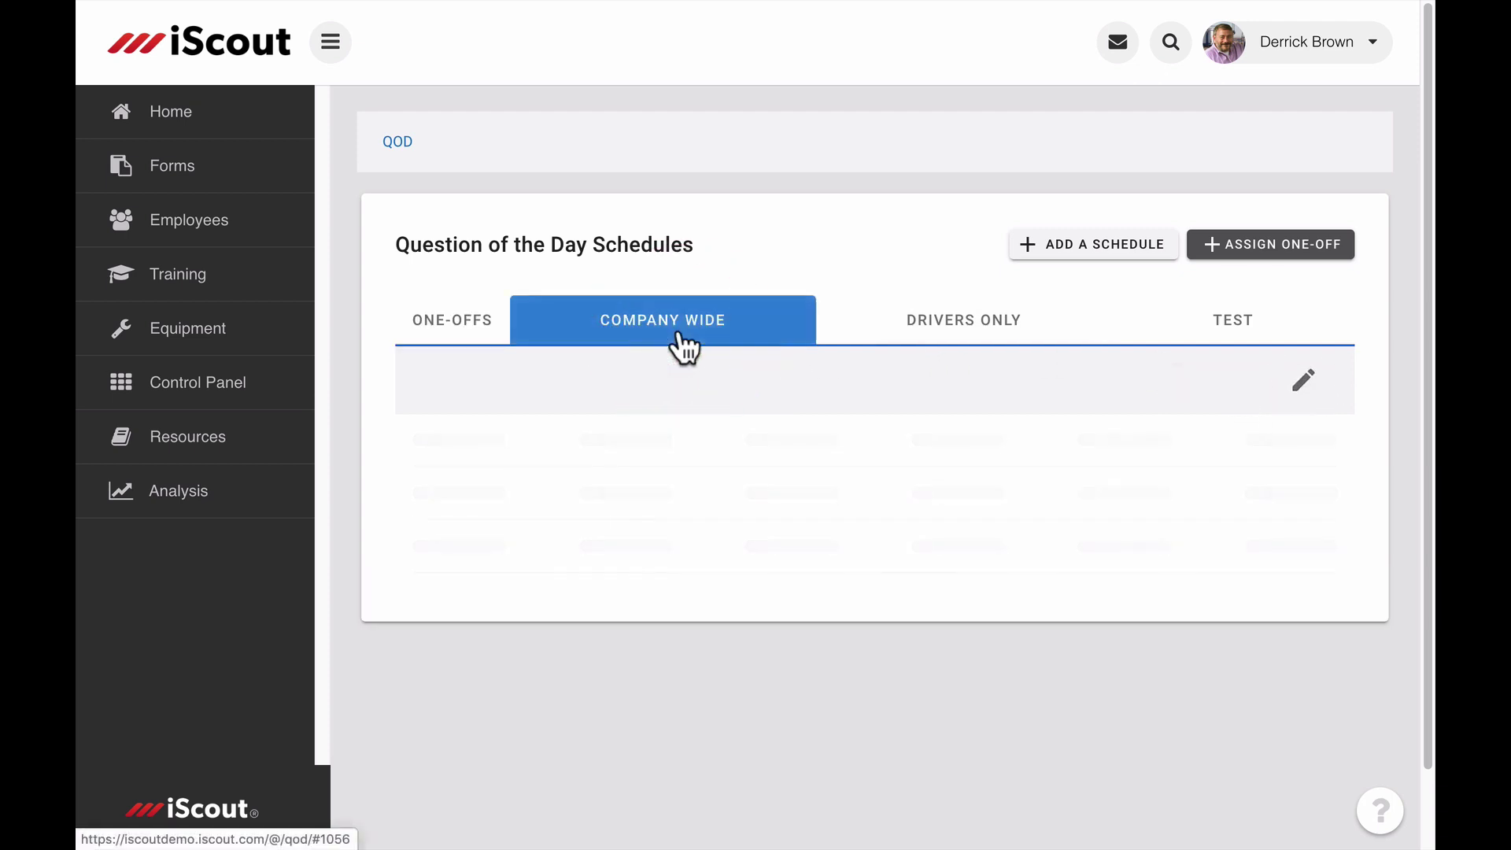
drag(533, 504, 395, 440)
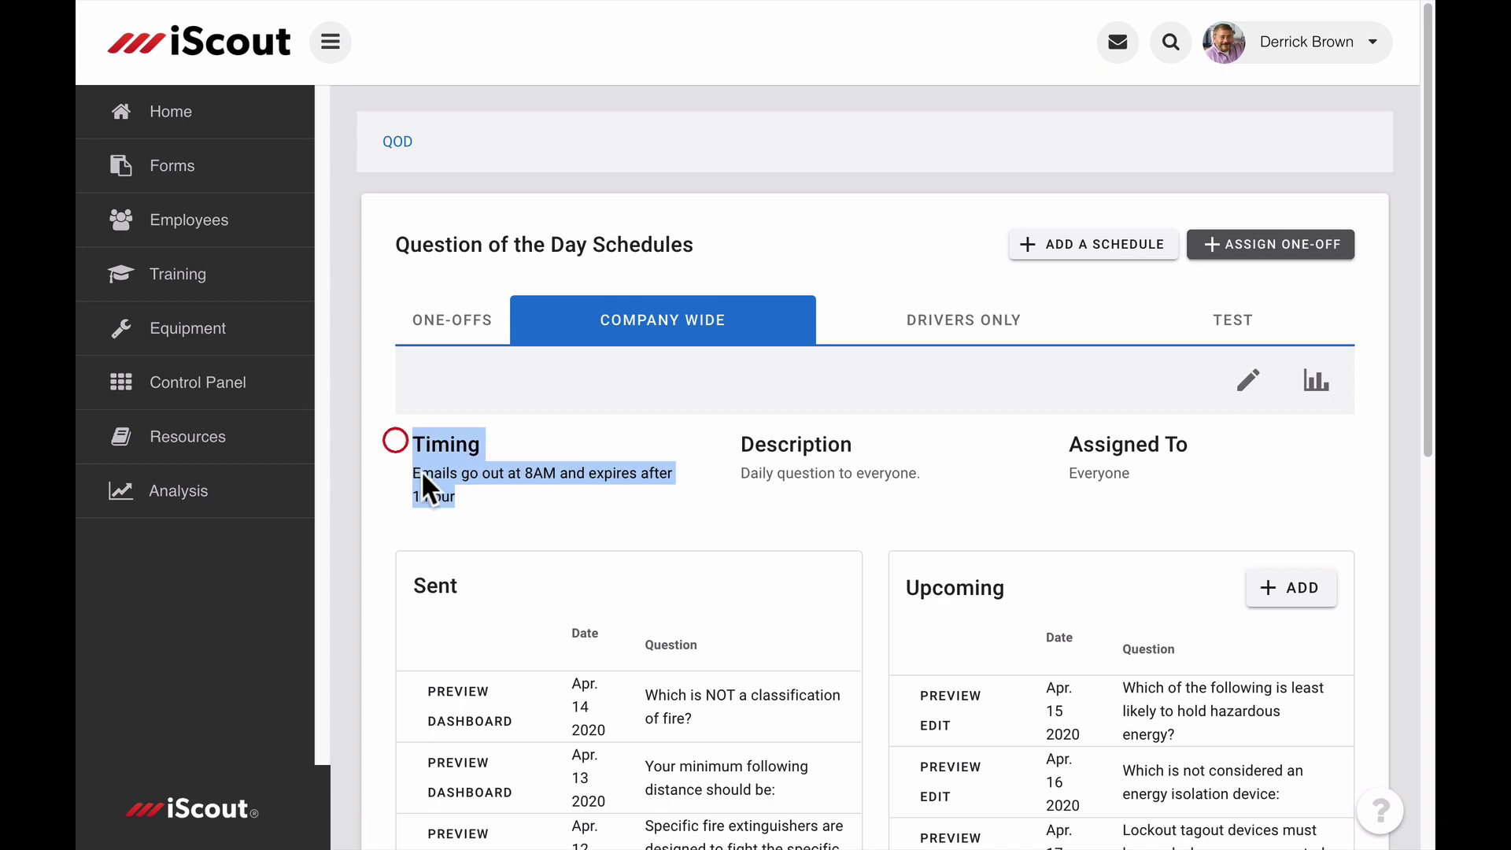
drag(1168, 470, 1014, 428)
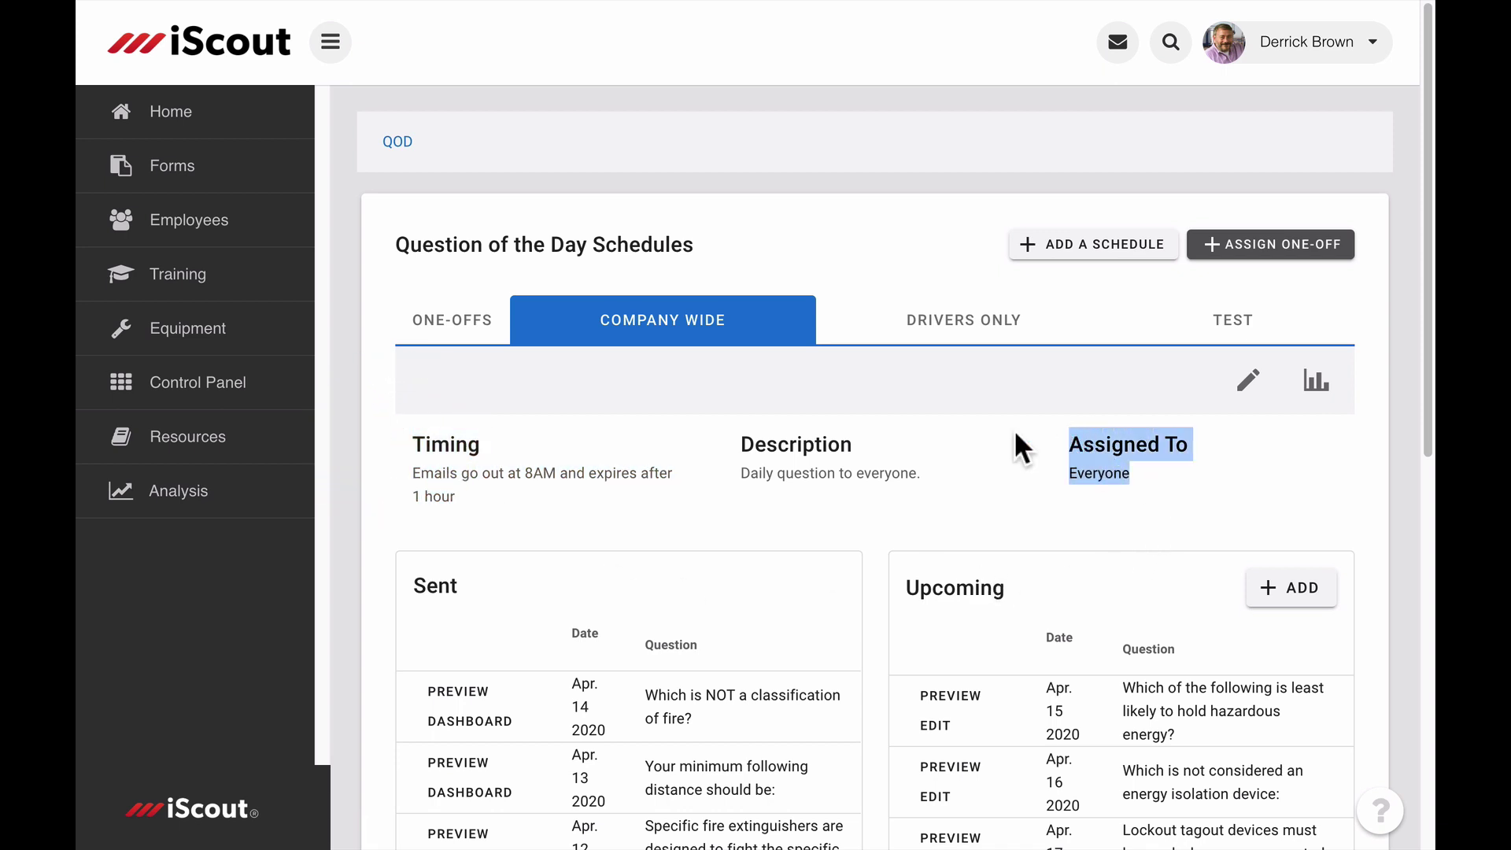
click(1096, 250)
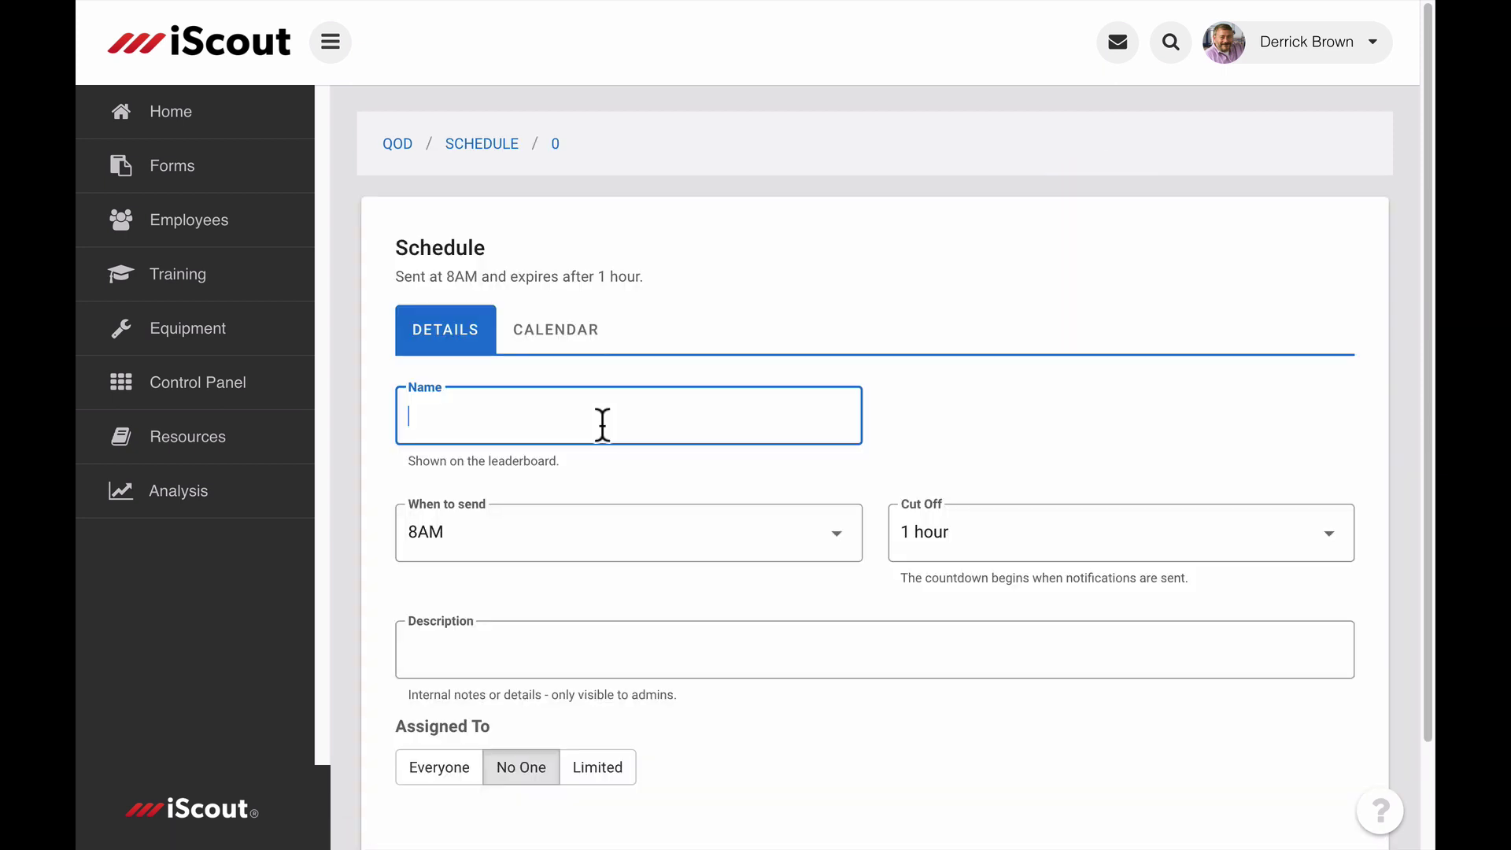
Name the schedule 'Welders Only' with description 'Sample description', keeping 8AM and a 1-hour cut-off
text(Welders Only)
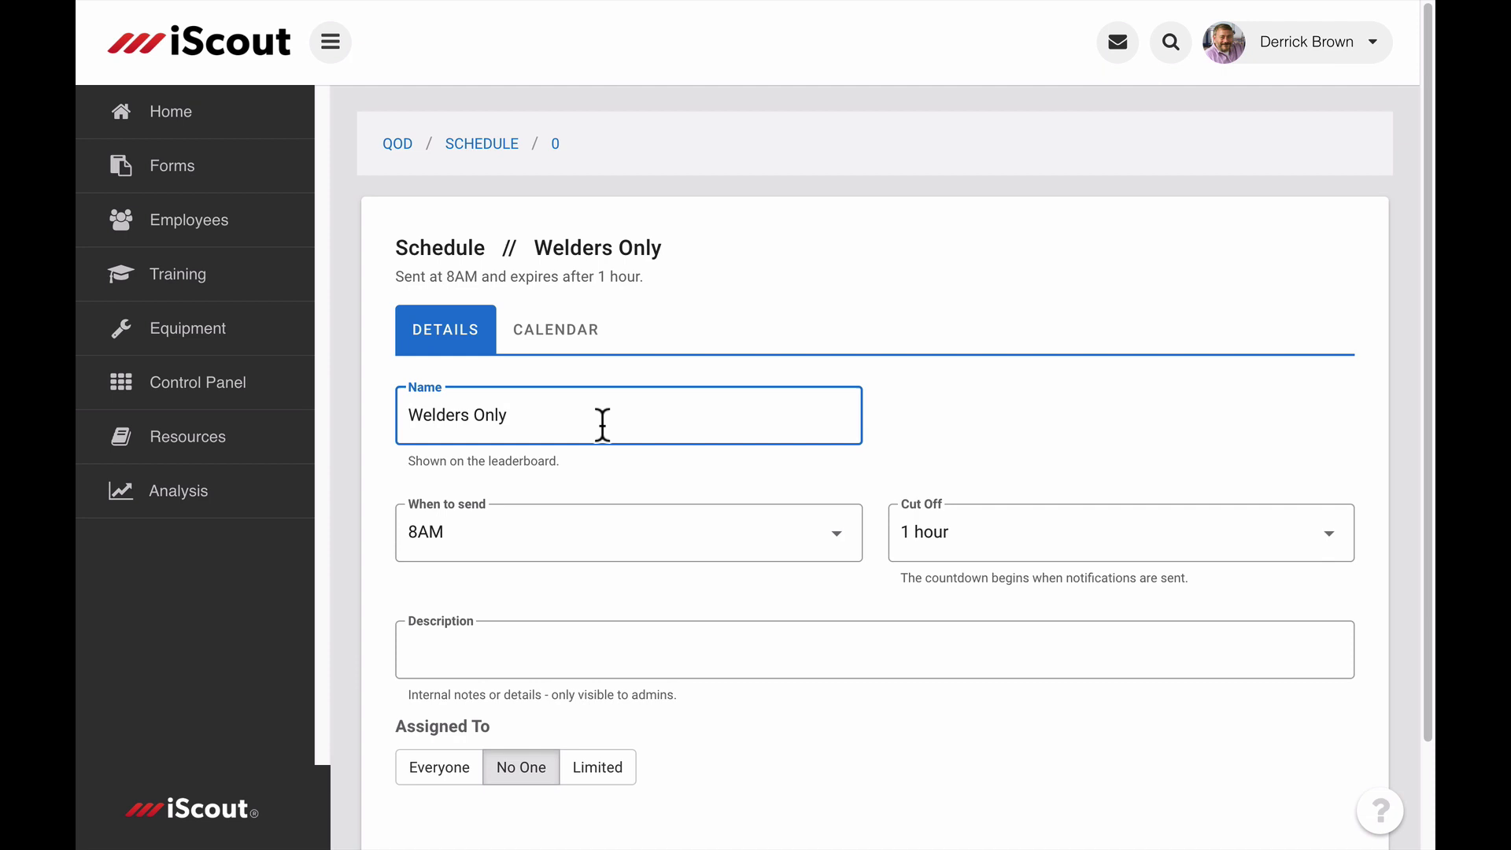
click(614, 544)
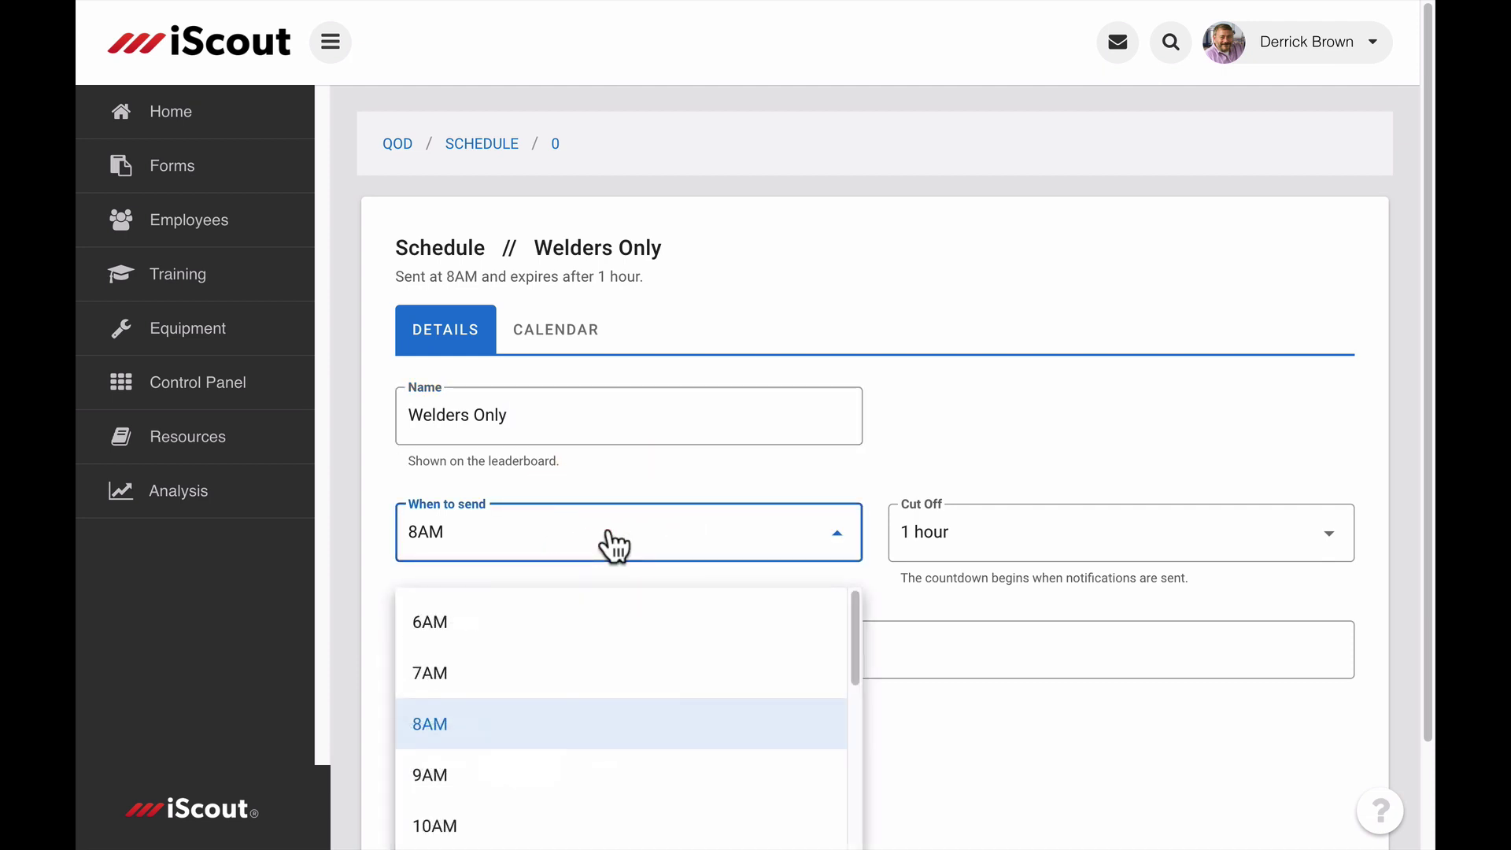
click(927, 650)
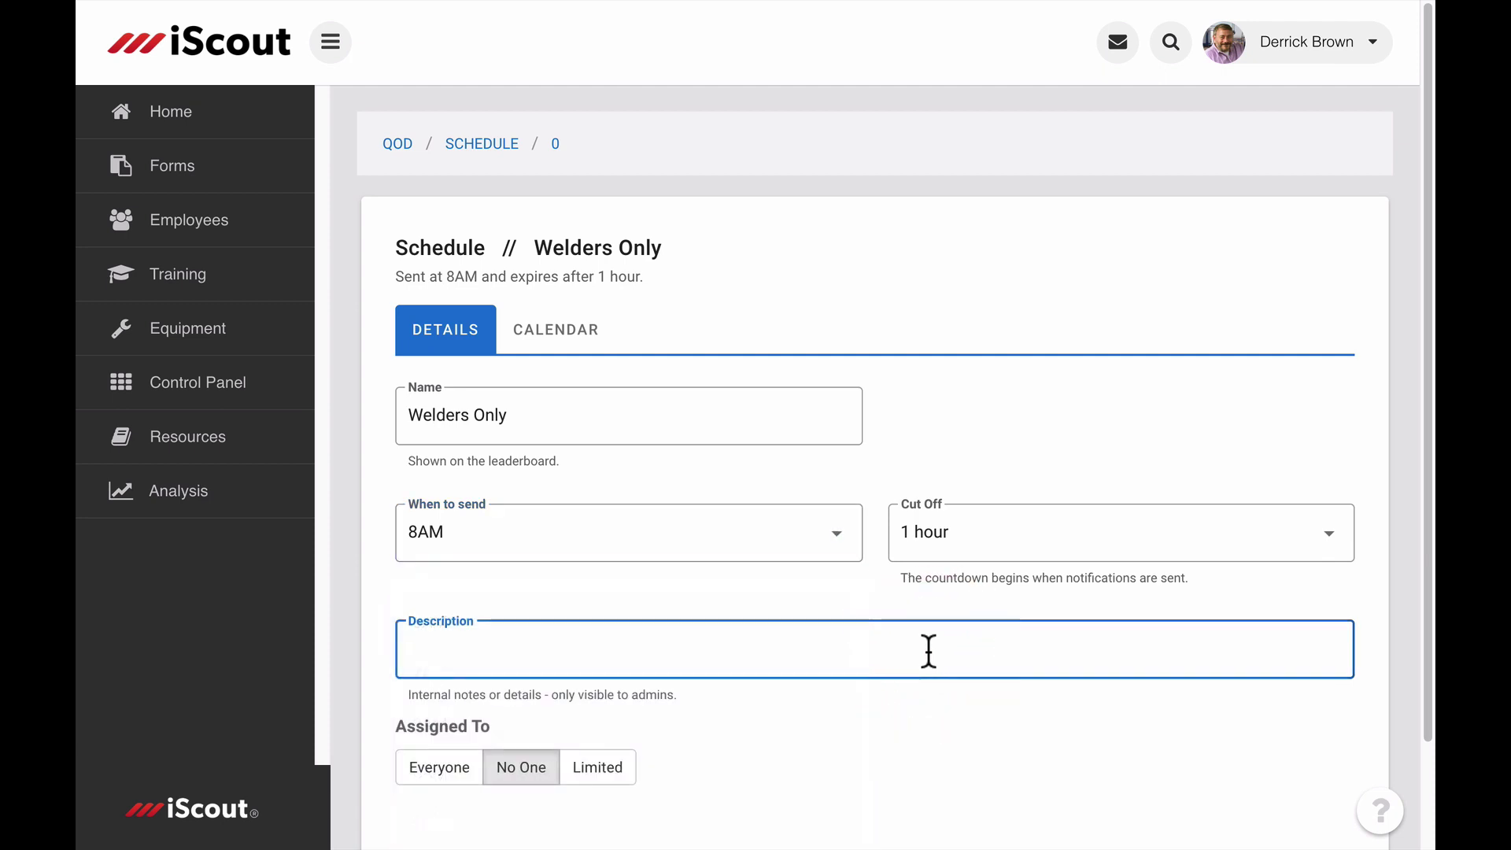
text(Sample description)
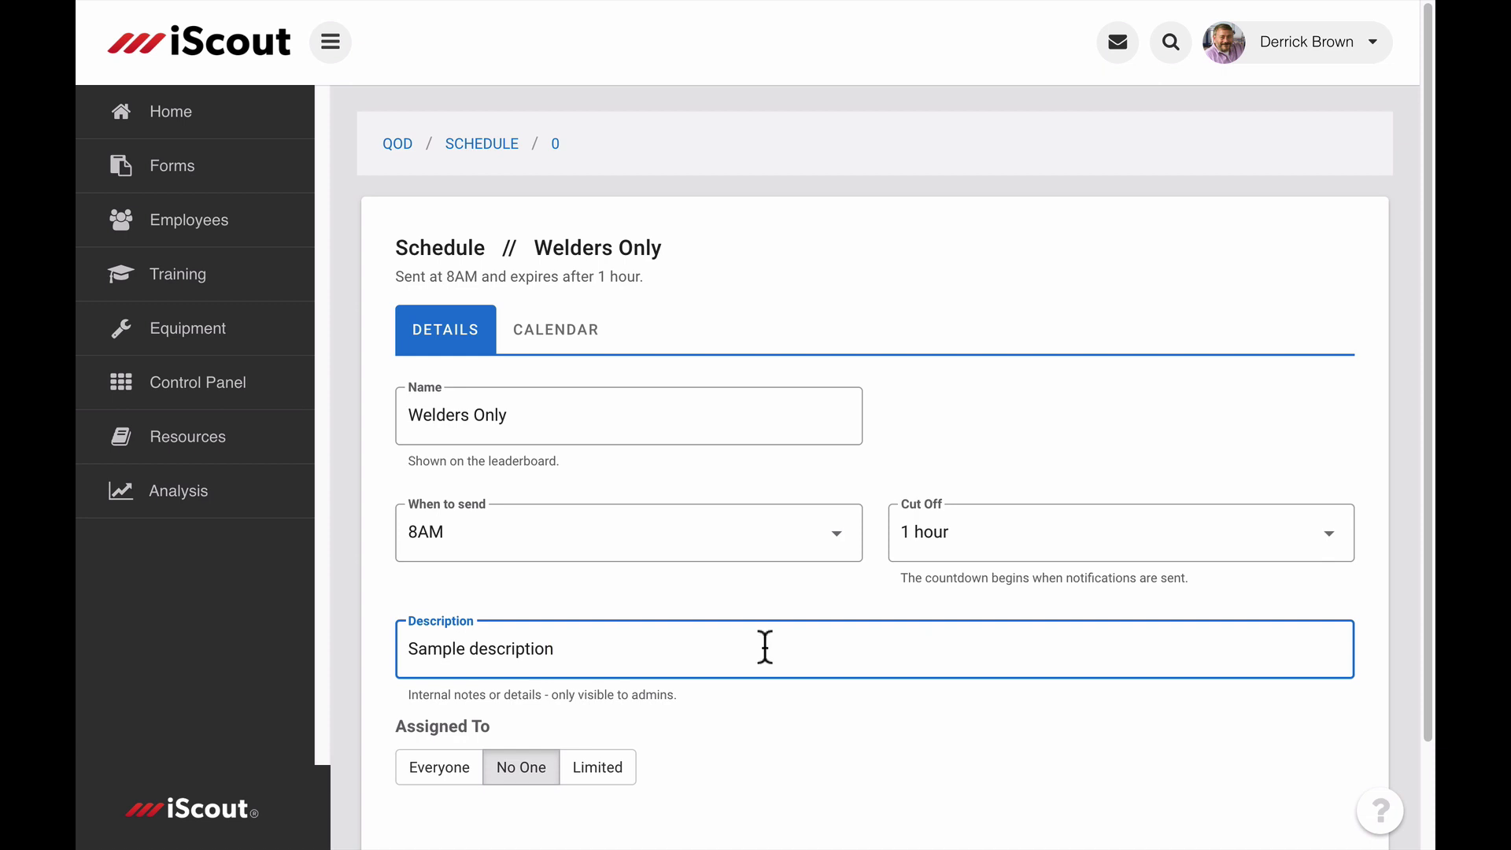
click(1033, 565)
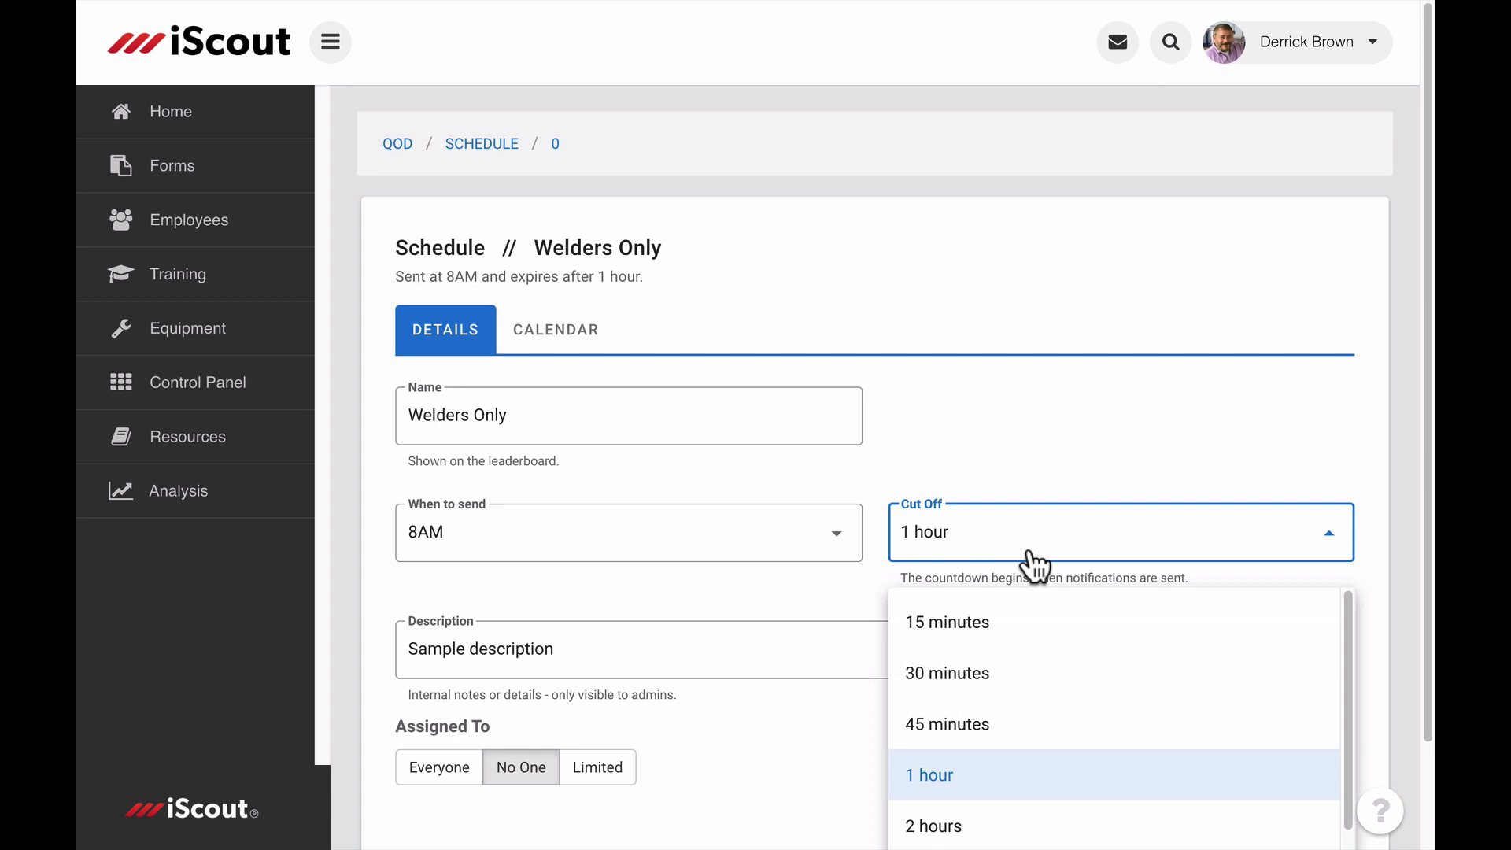
Limit the schedule to employees with job title Welder and save it
scroll(866, 591, down, 2)
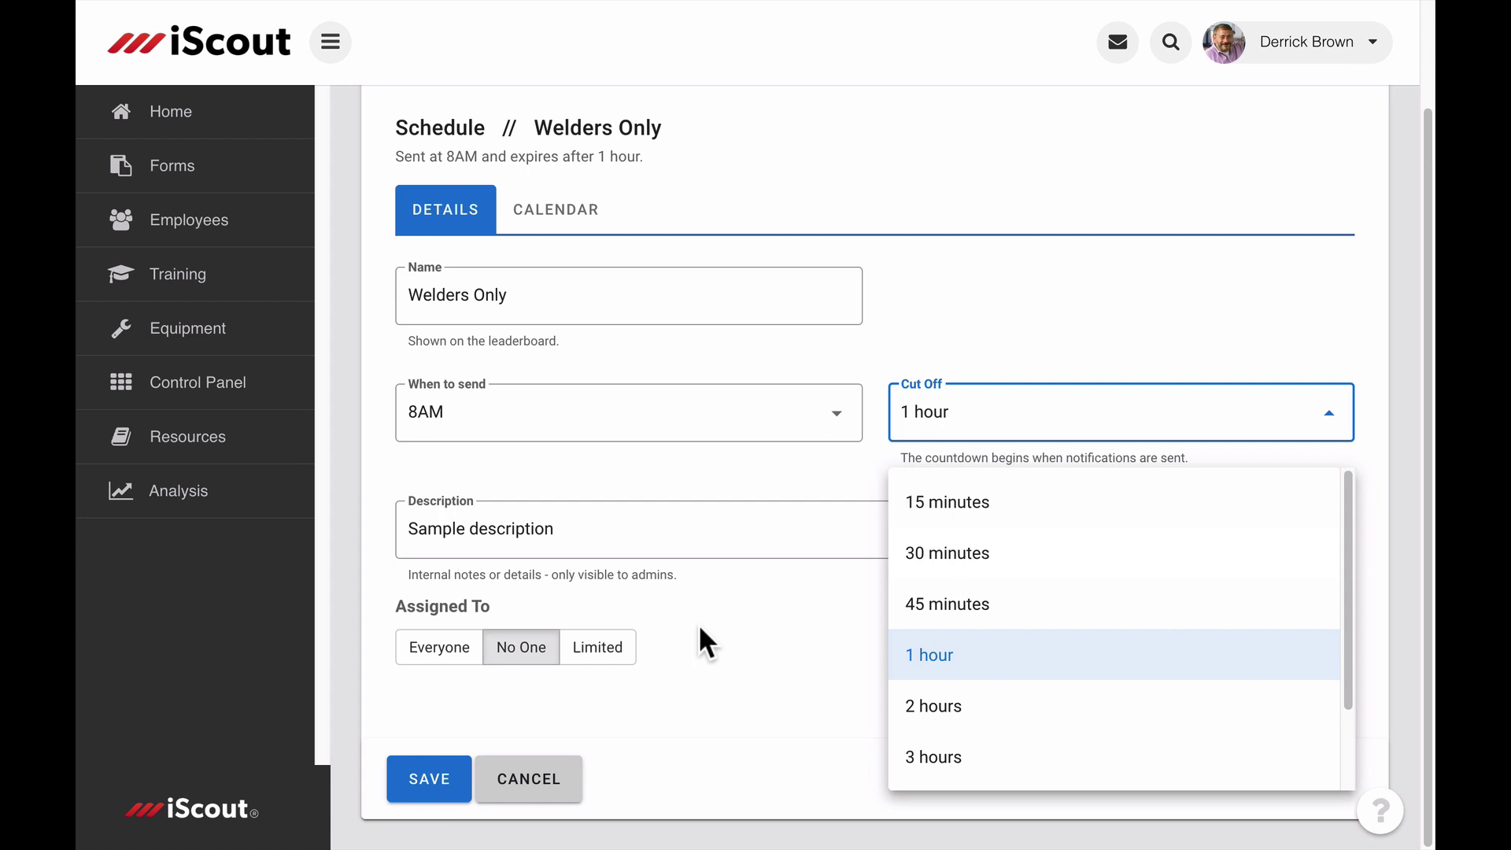
click(438, 659)
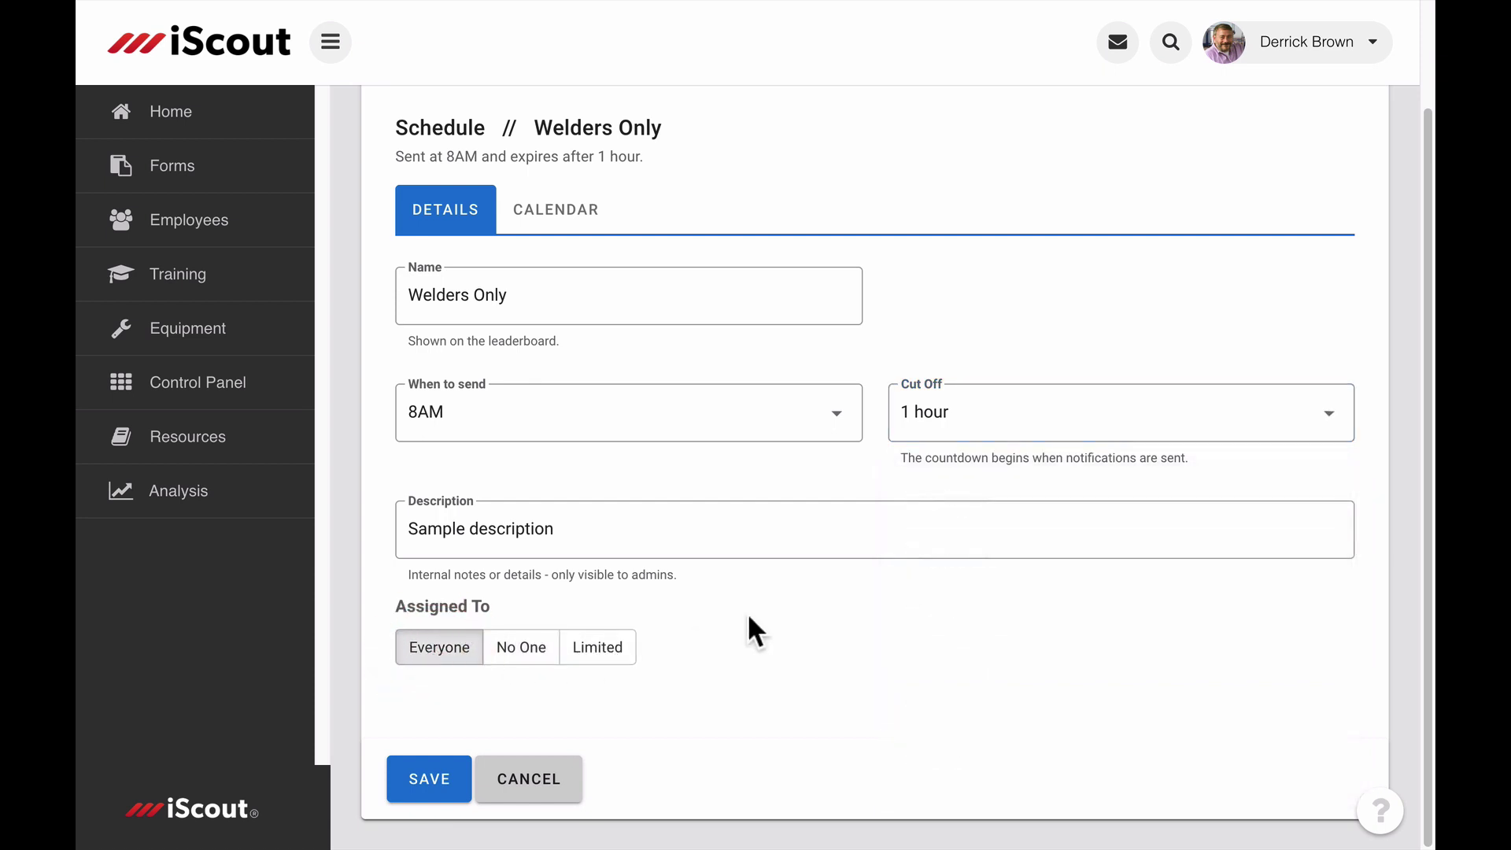
click(618, 660)
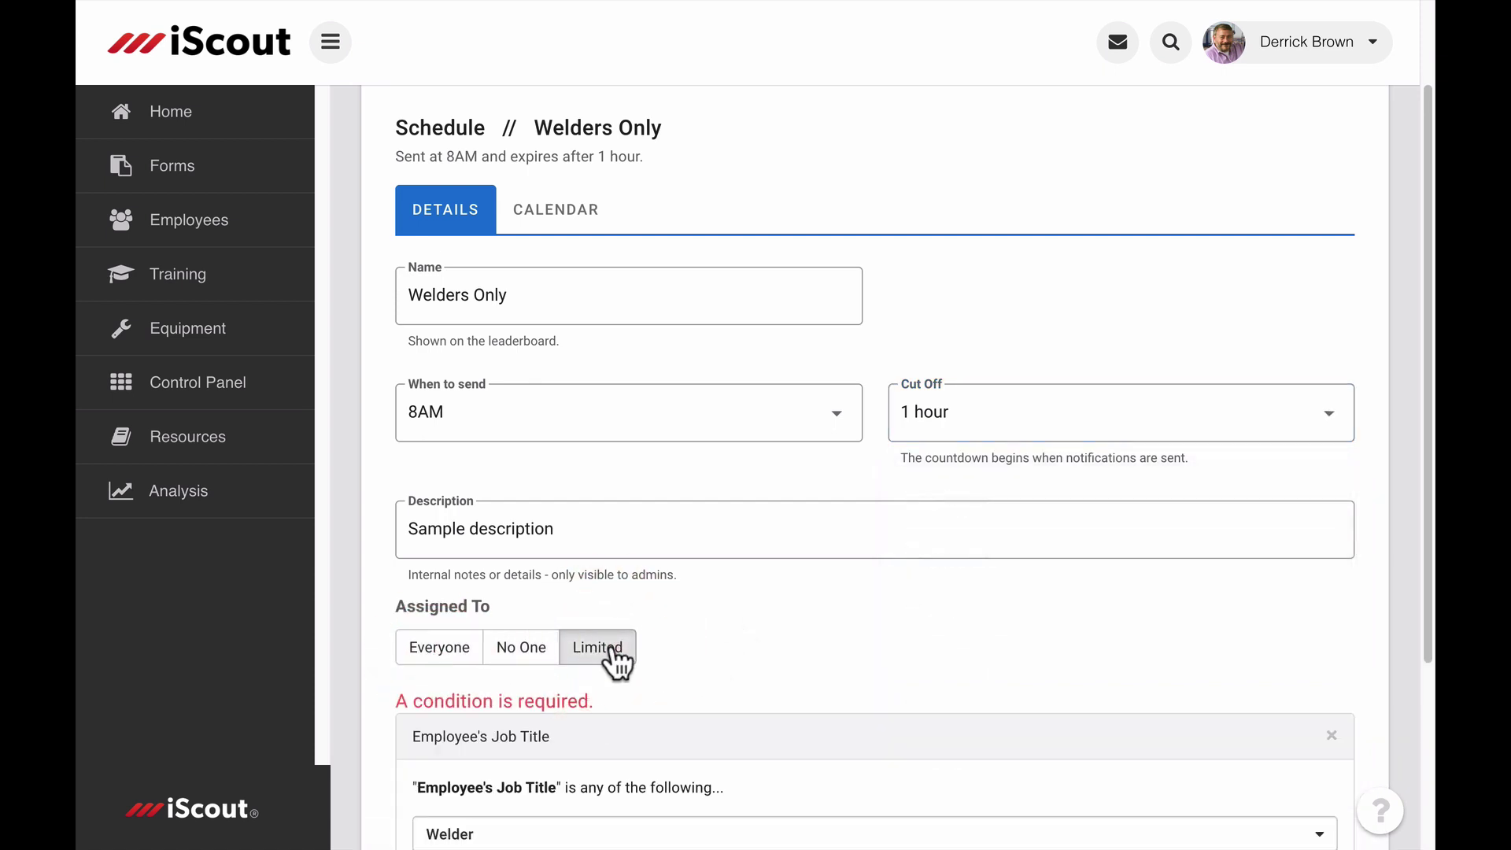
scroll(619, 661, down, 1)
scroll(618, 661, down, 3)
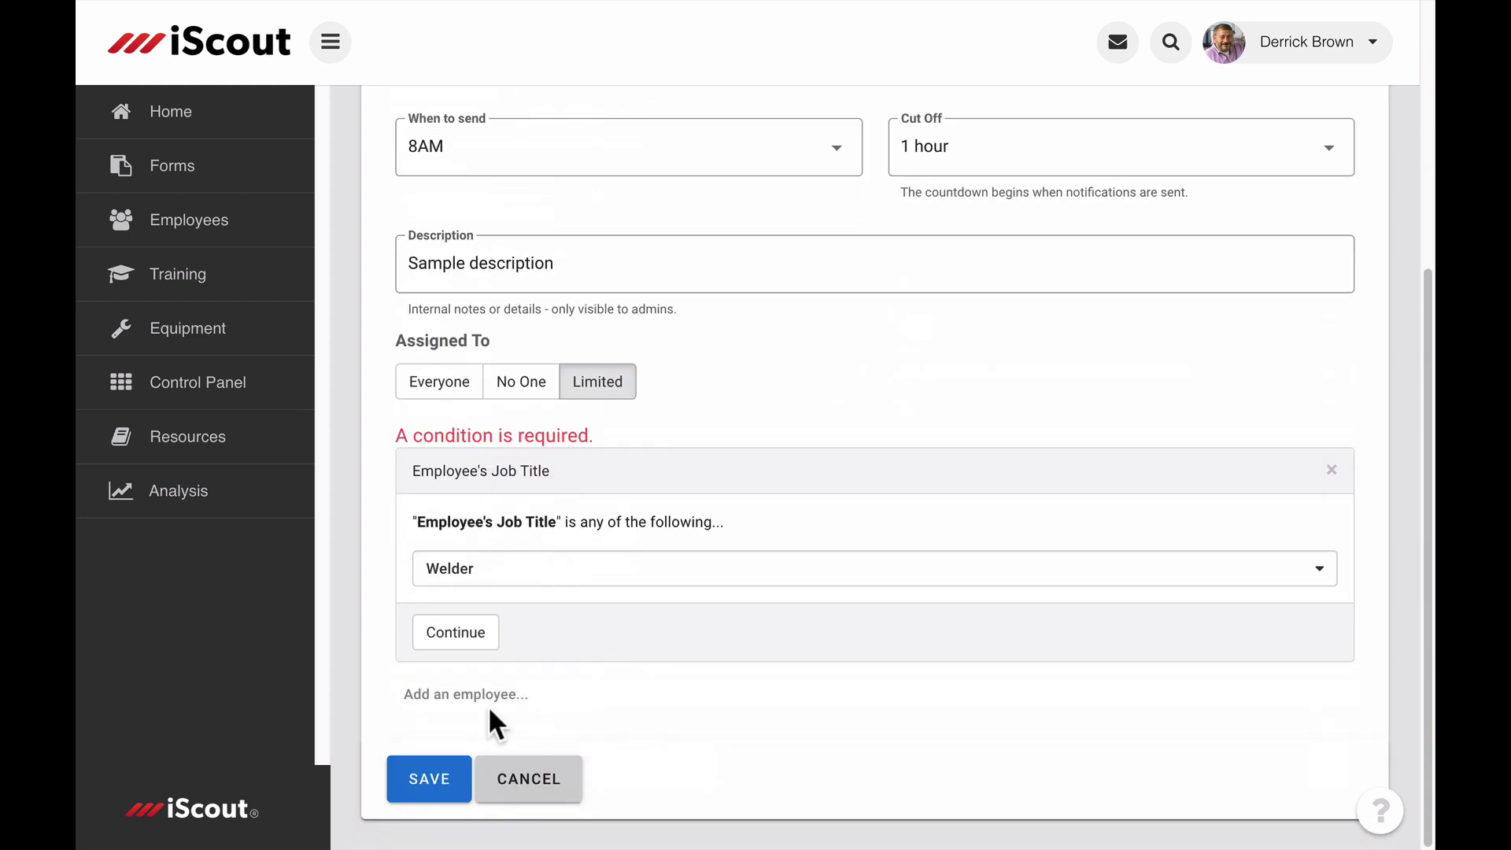
click(476, 639)
click(411, 779)
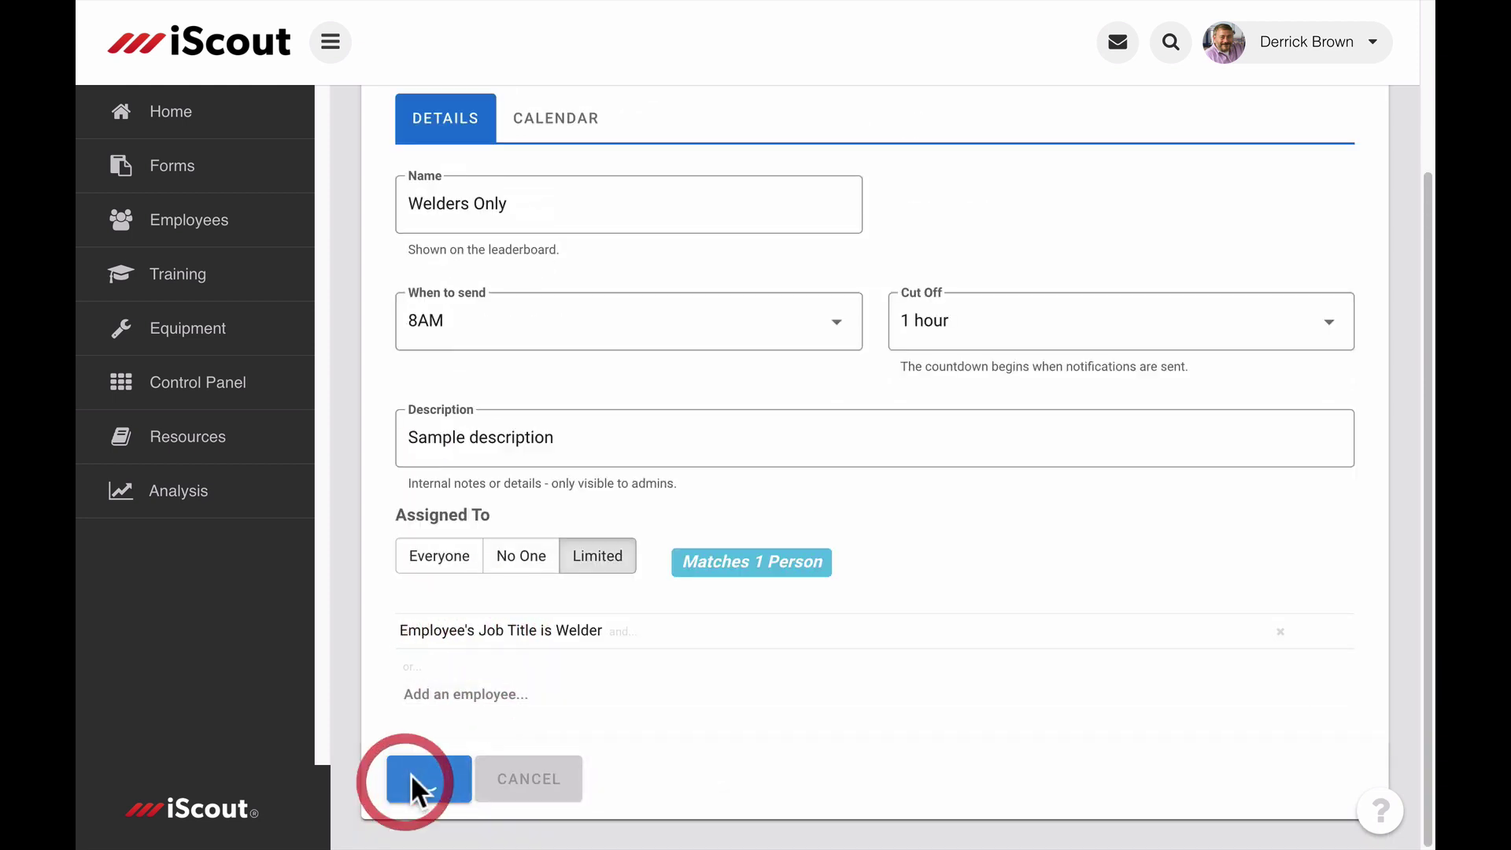
Add April 15 and April 22 to the Welders Only calendar, then begin adding recurring dates
click(557, 228)
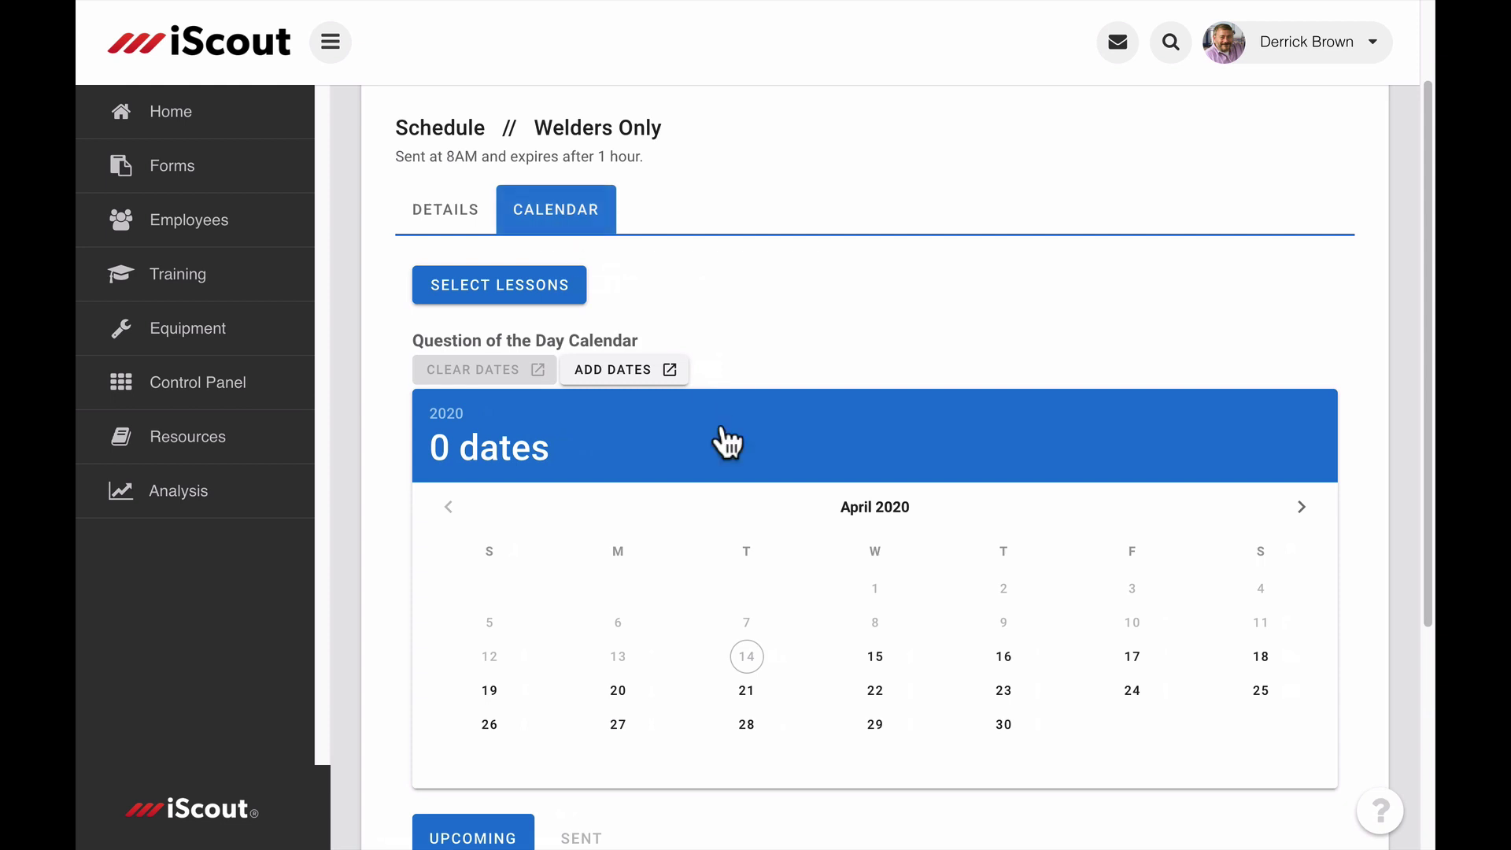
click(877, 658)
click(880, 691)
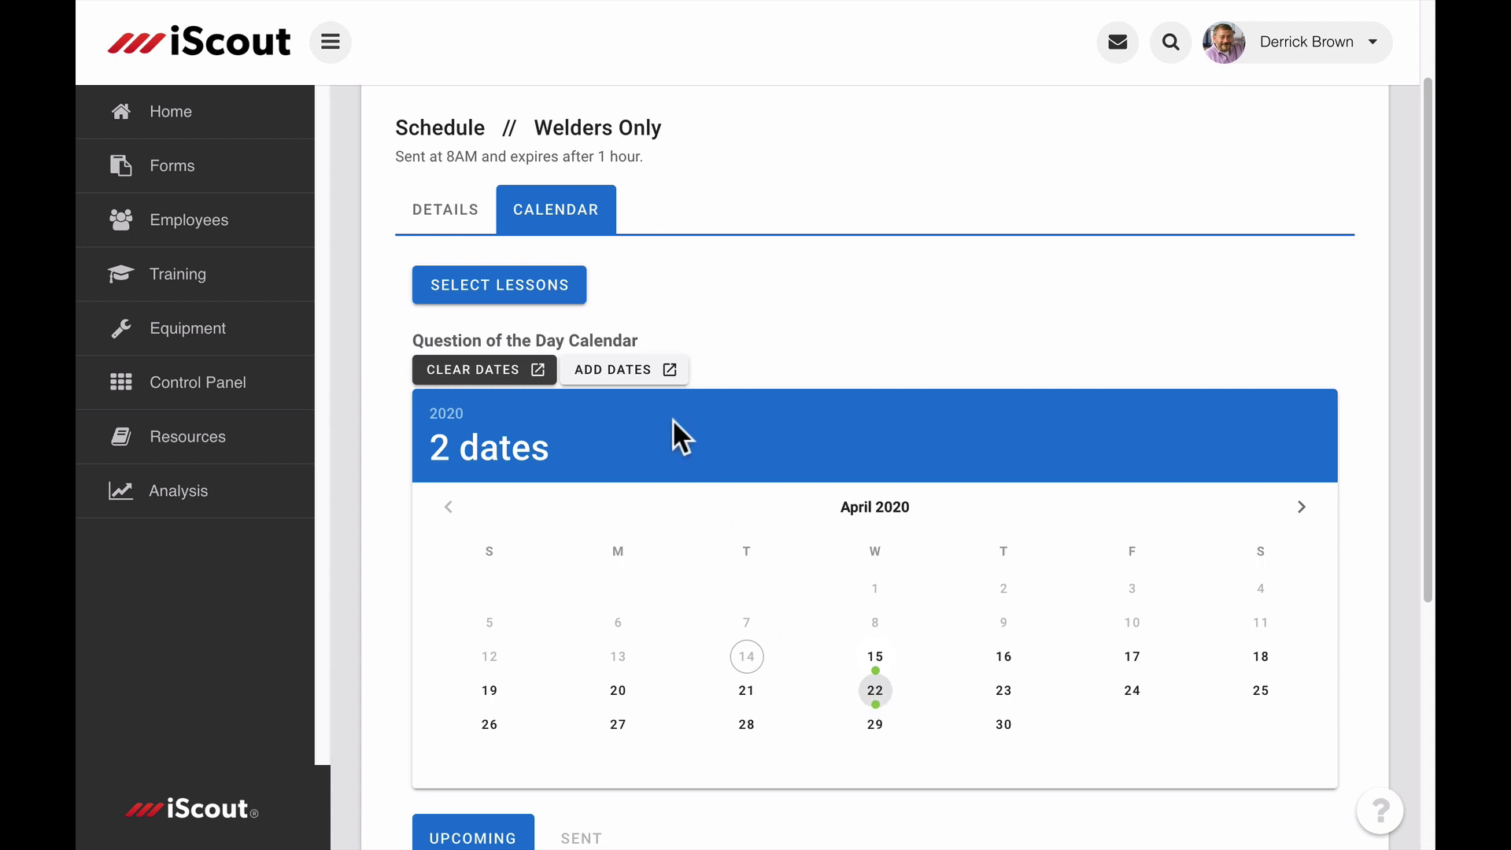
click(642, 370)
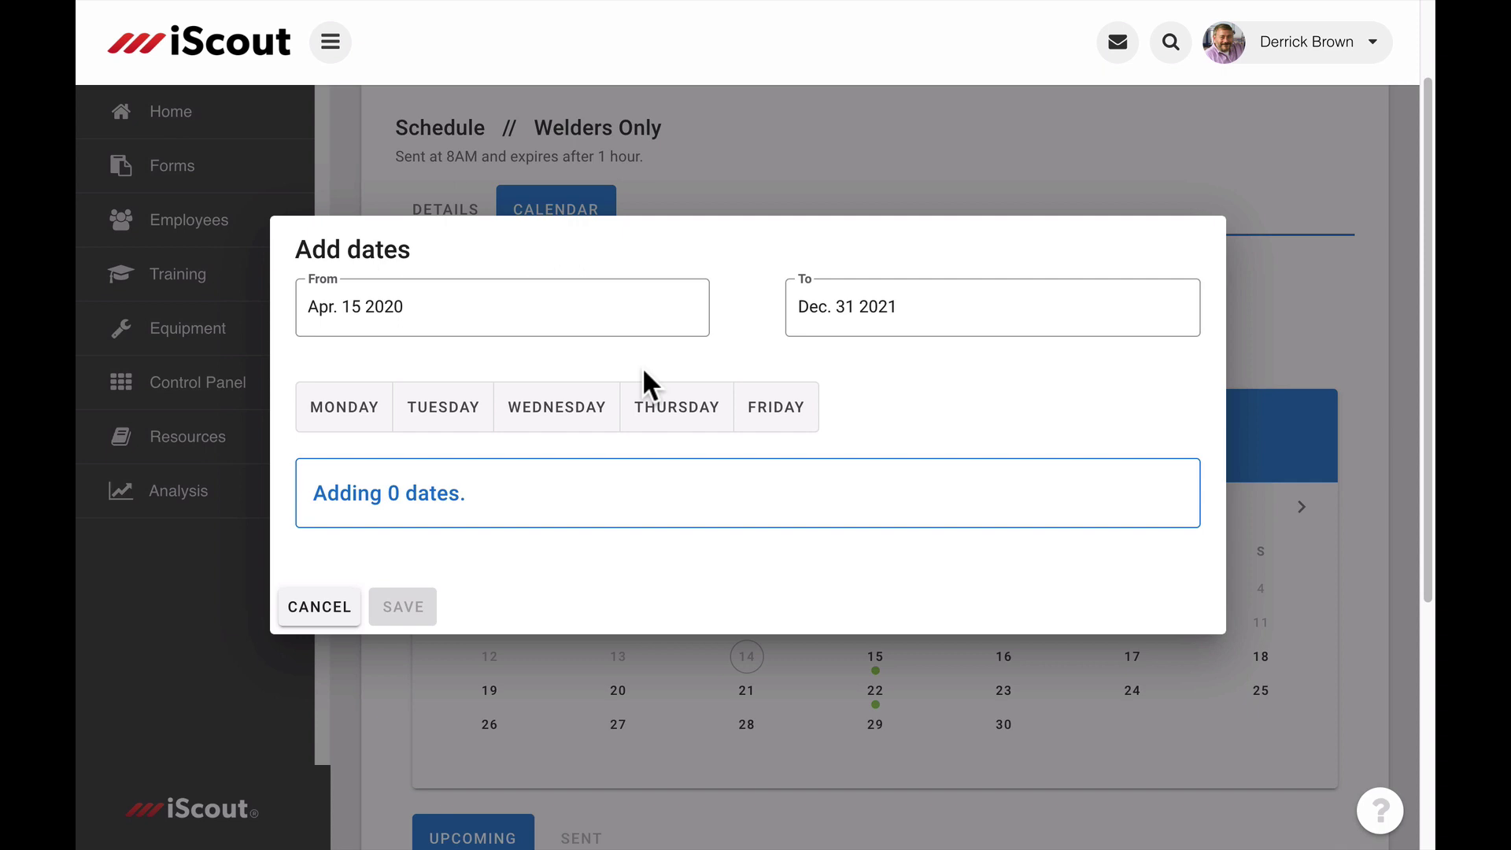
Add every Tuesday and Thursday through Dec. 31 2021, bringing the calendar to 181 dates
click(463, 407)
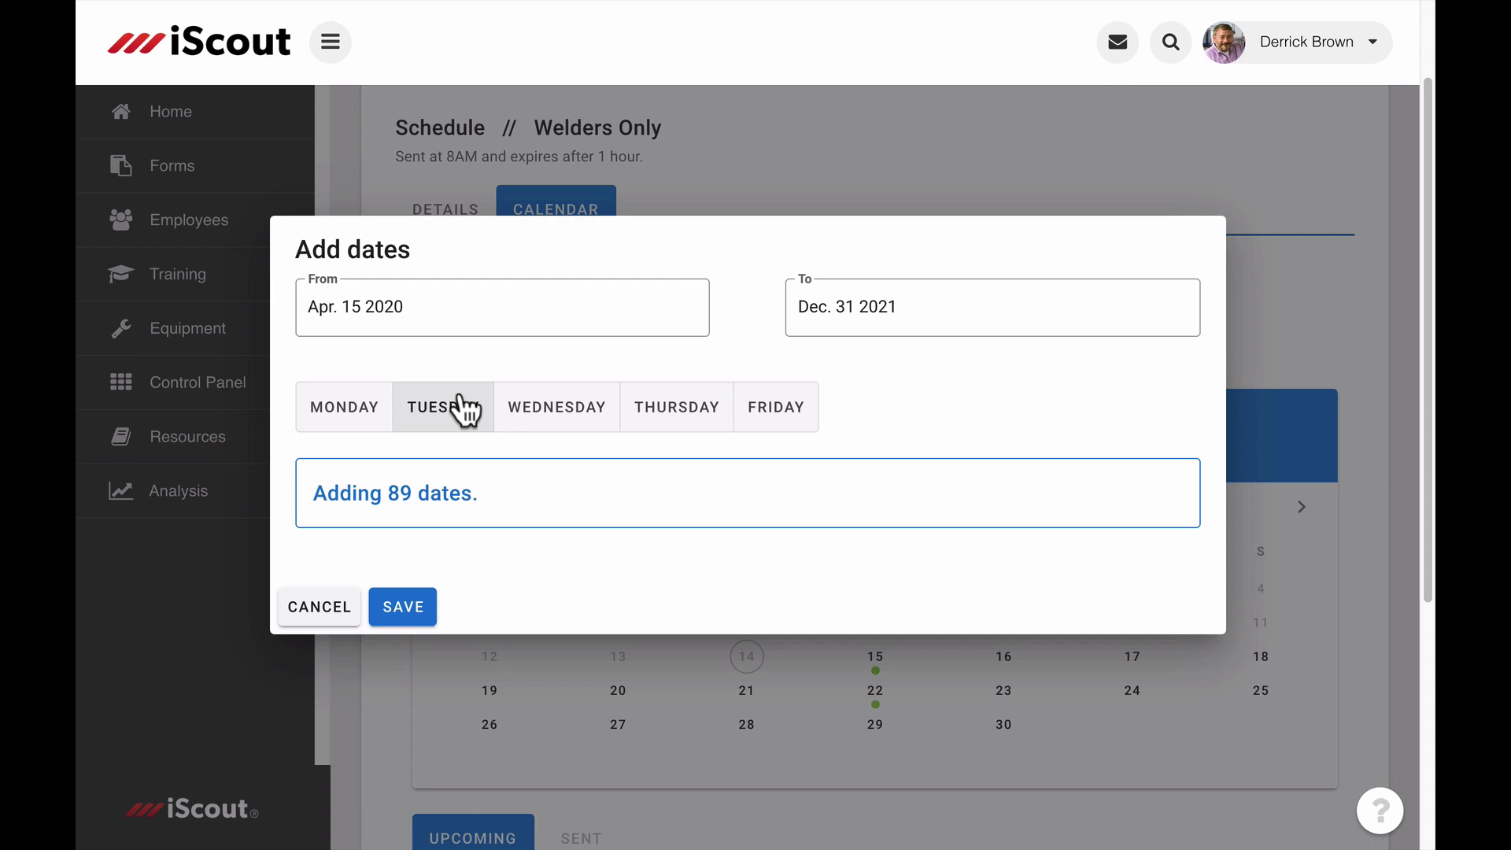
click(679, 415)
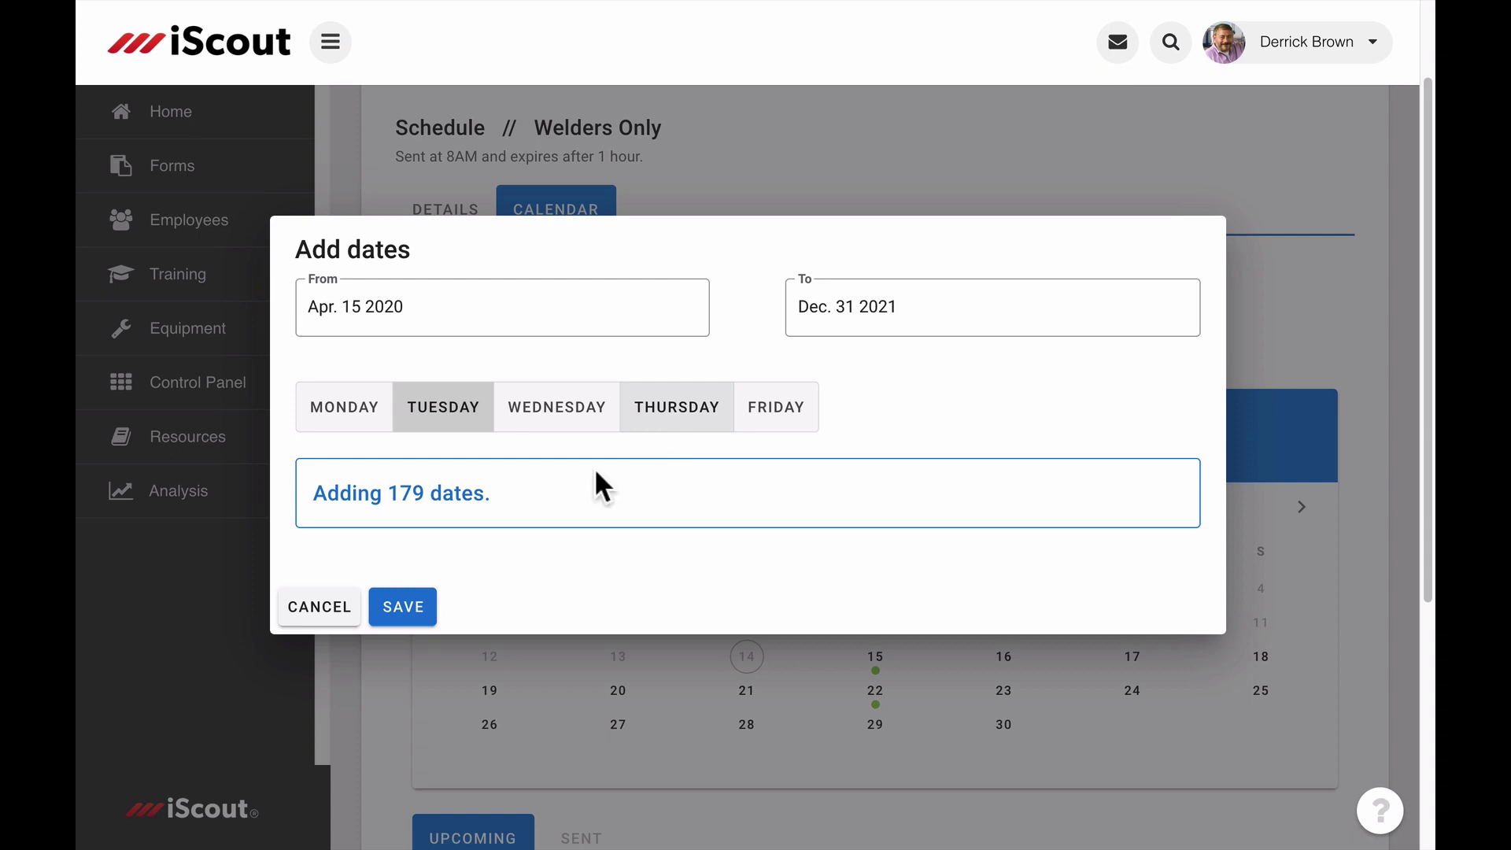
click(404, 608)
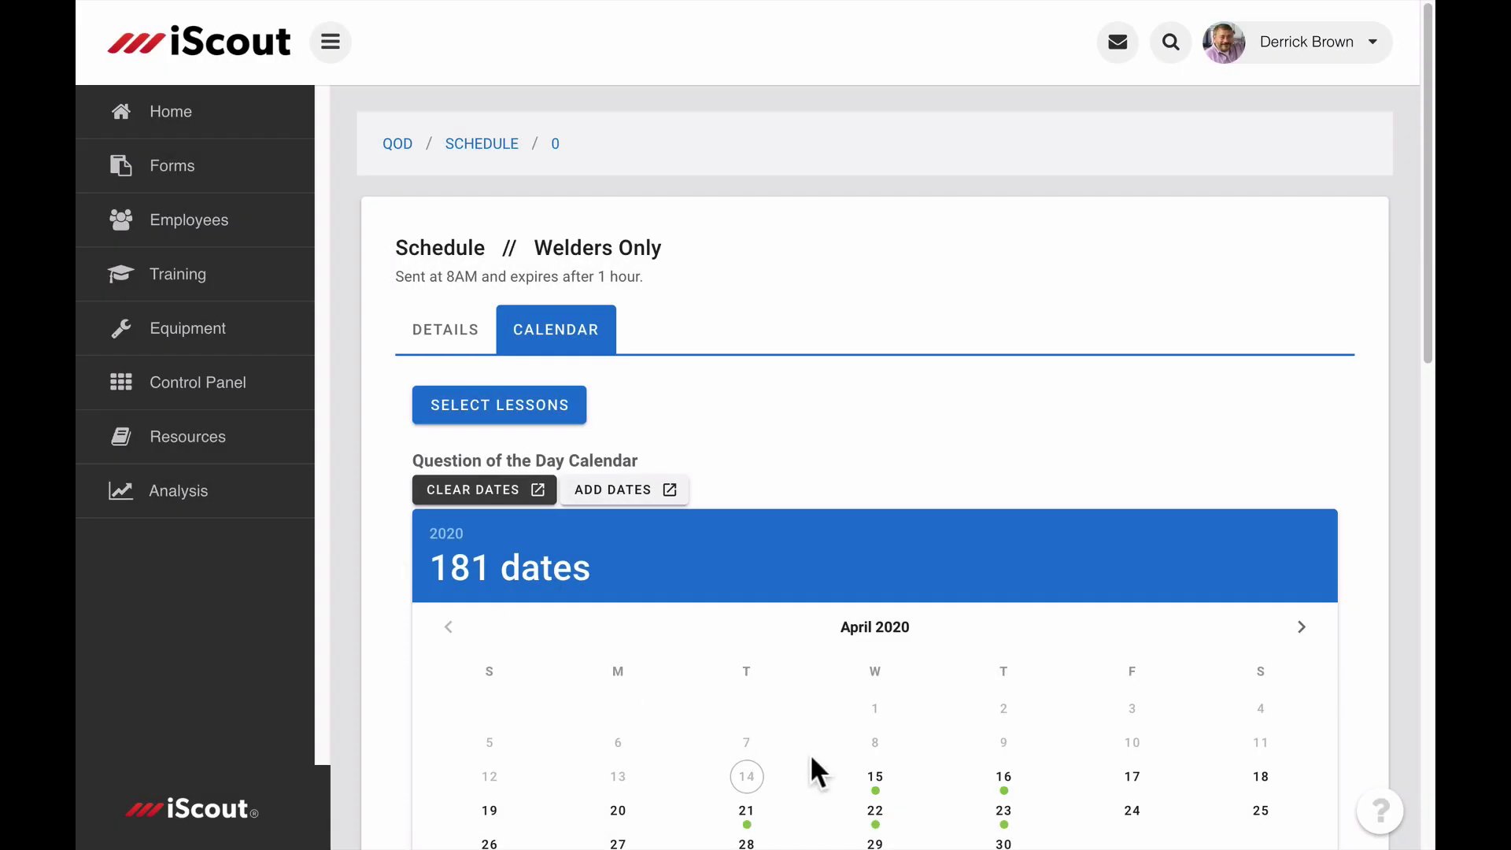
Delete the April 22 scheduled question from the calendar
click(875, 810)
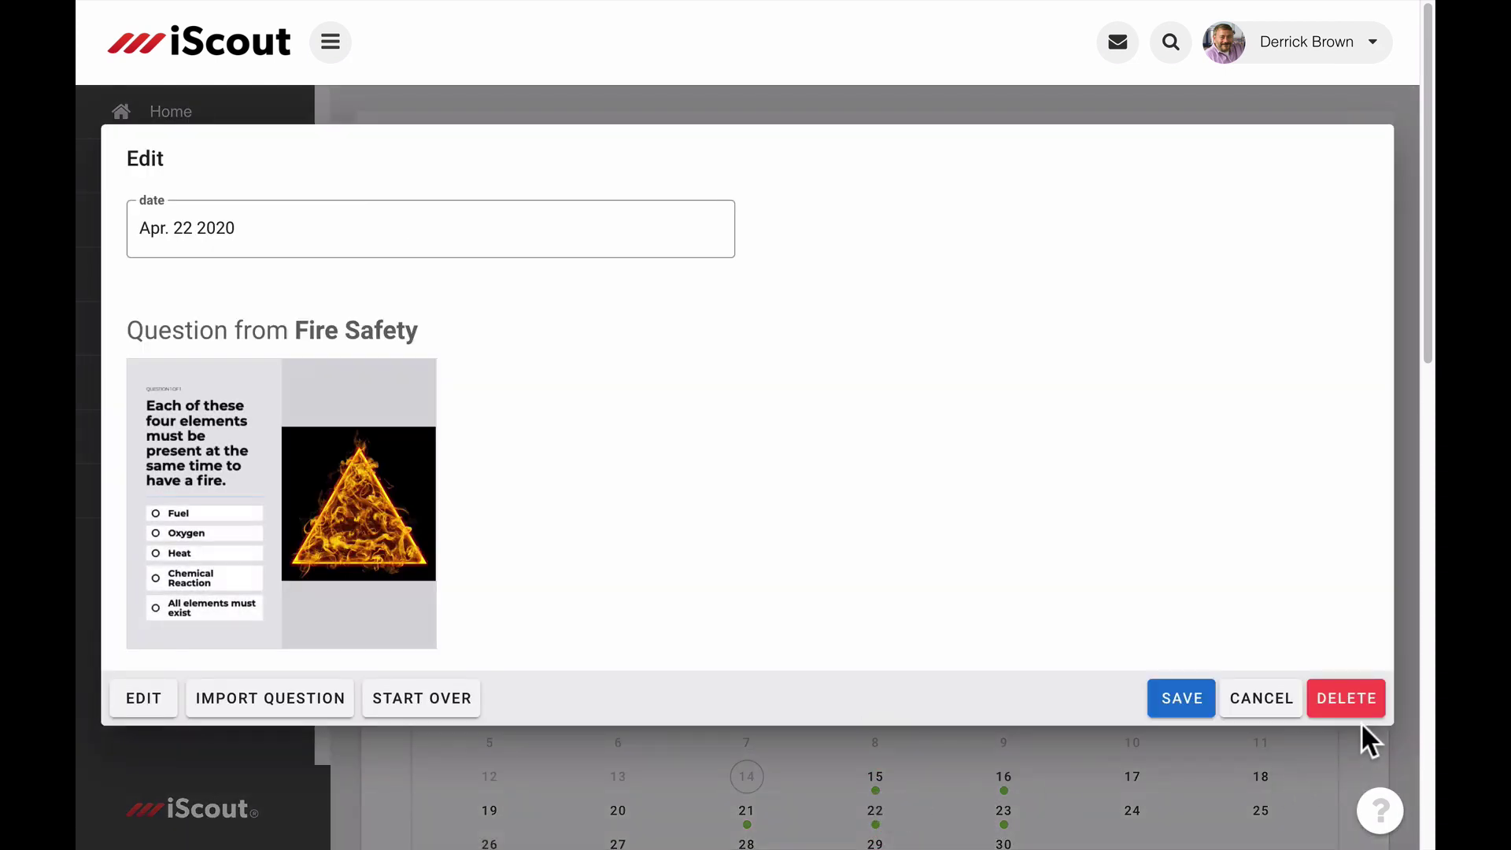
click(1356, 706)
click(767, 462)
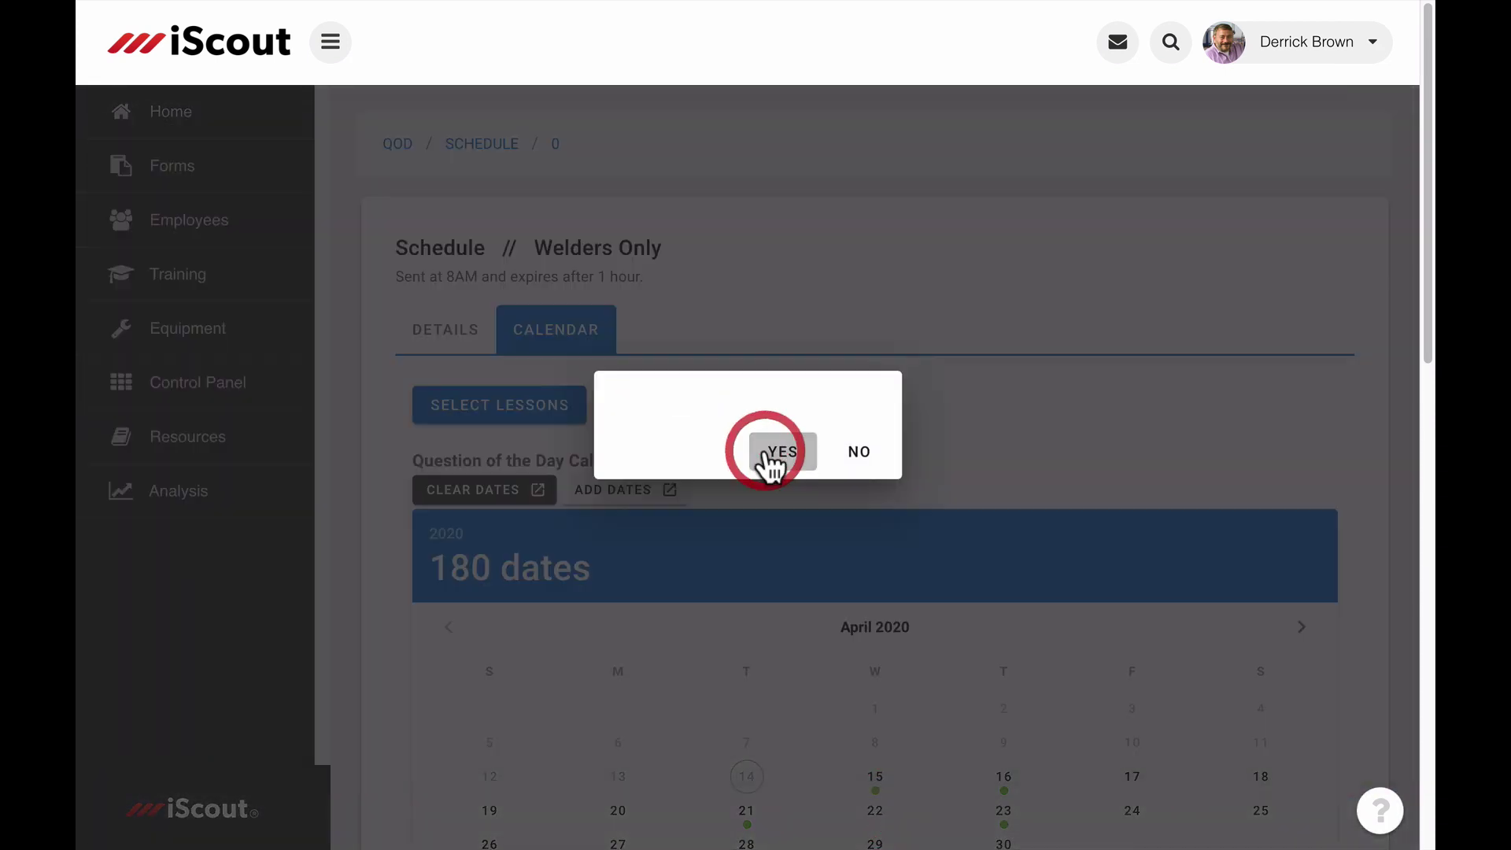
Clear every Thursday from the calendar, removing 90 dates
click(484, 486)
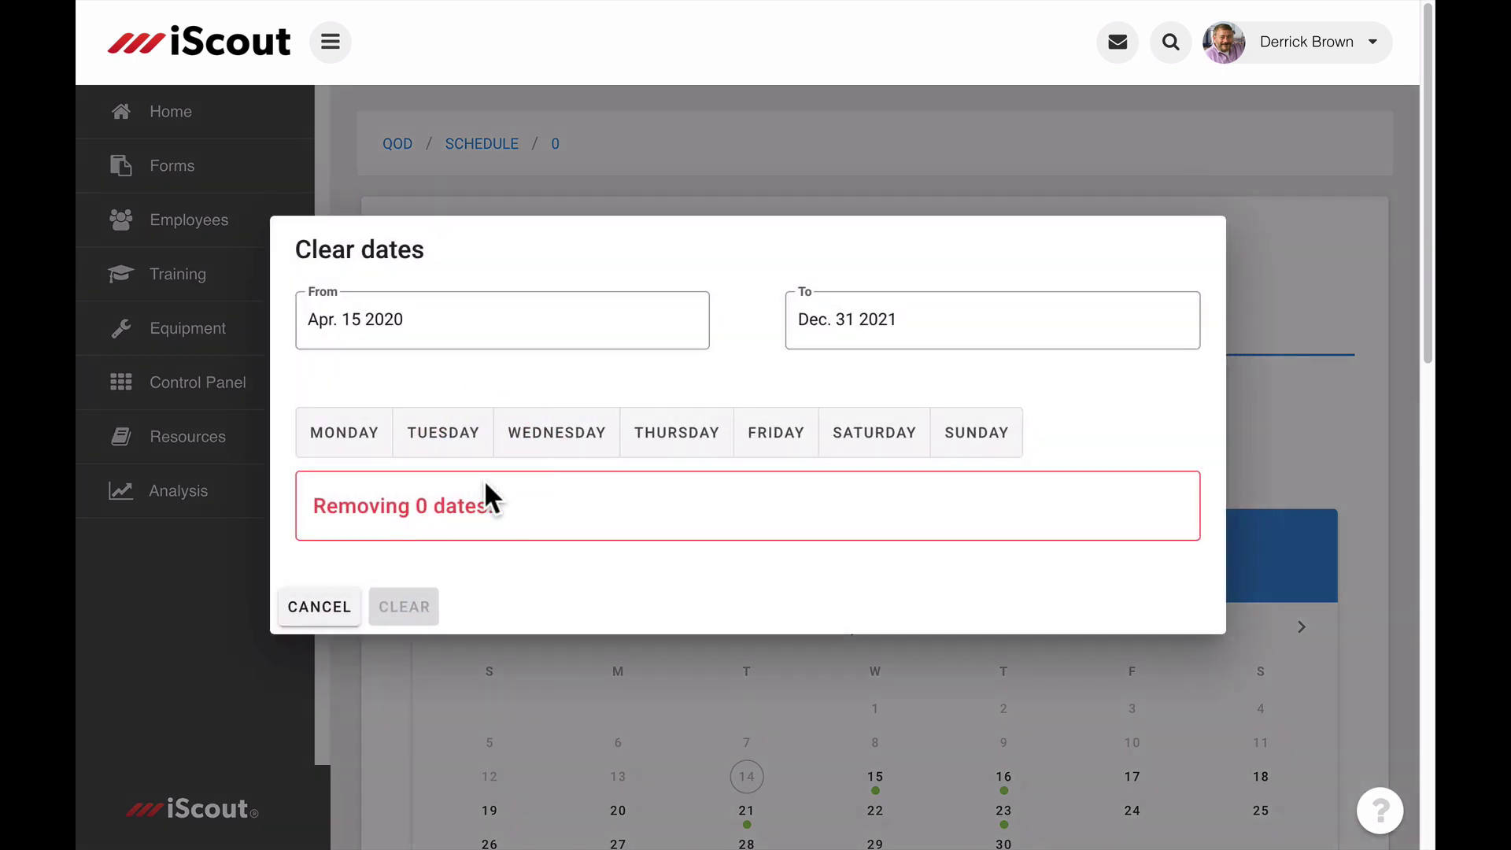
click(675, 453)
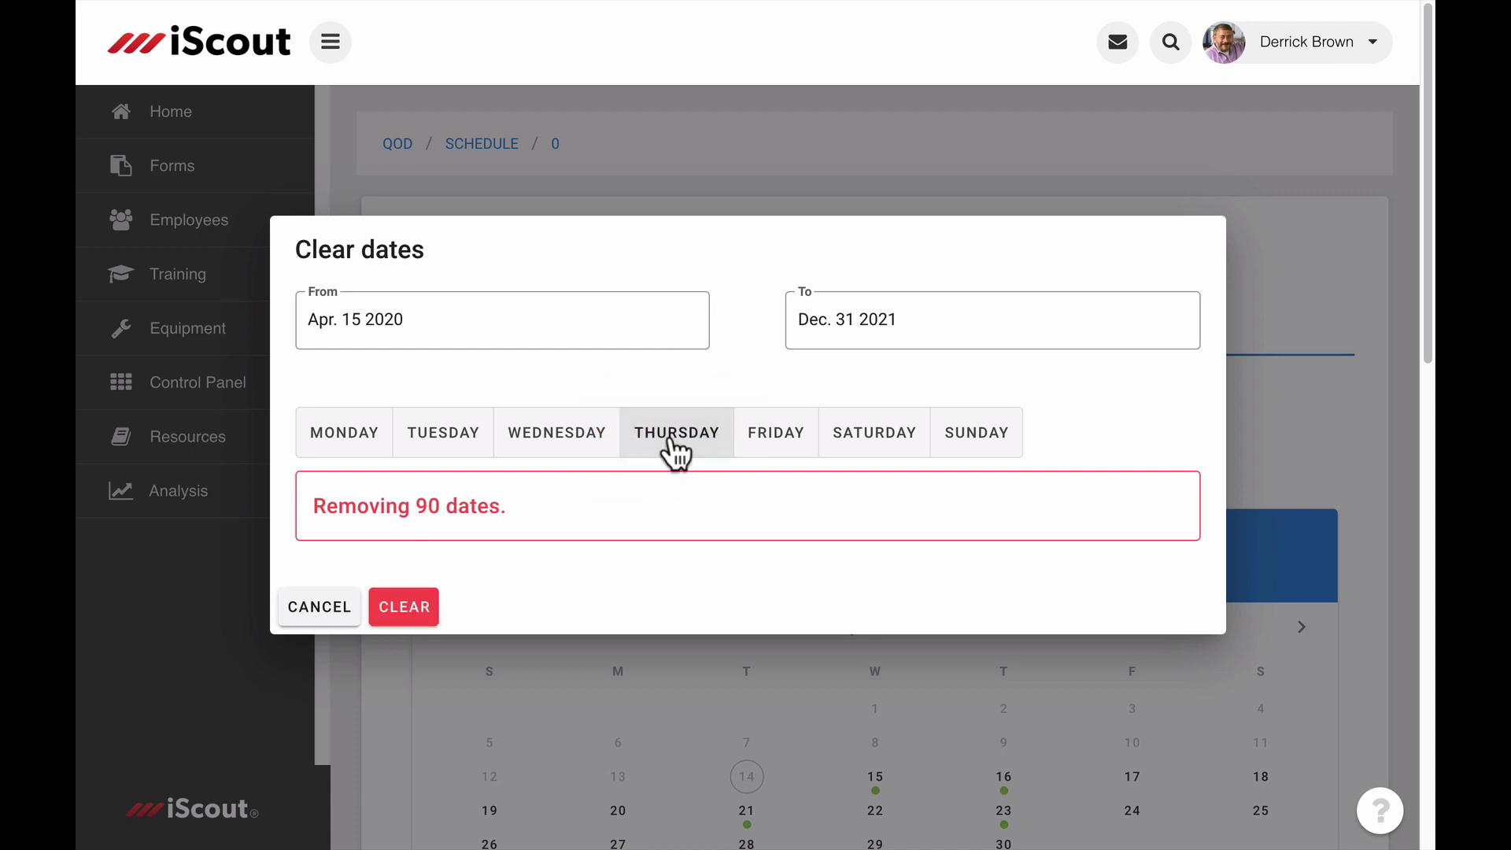
click(403, 607)
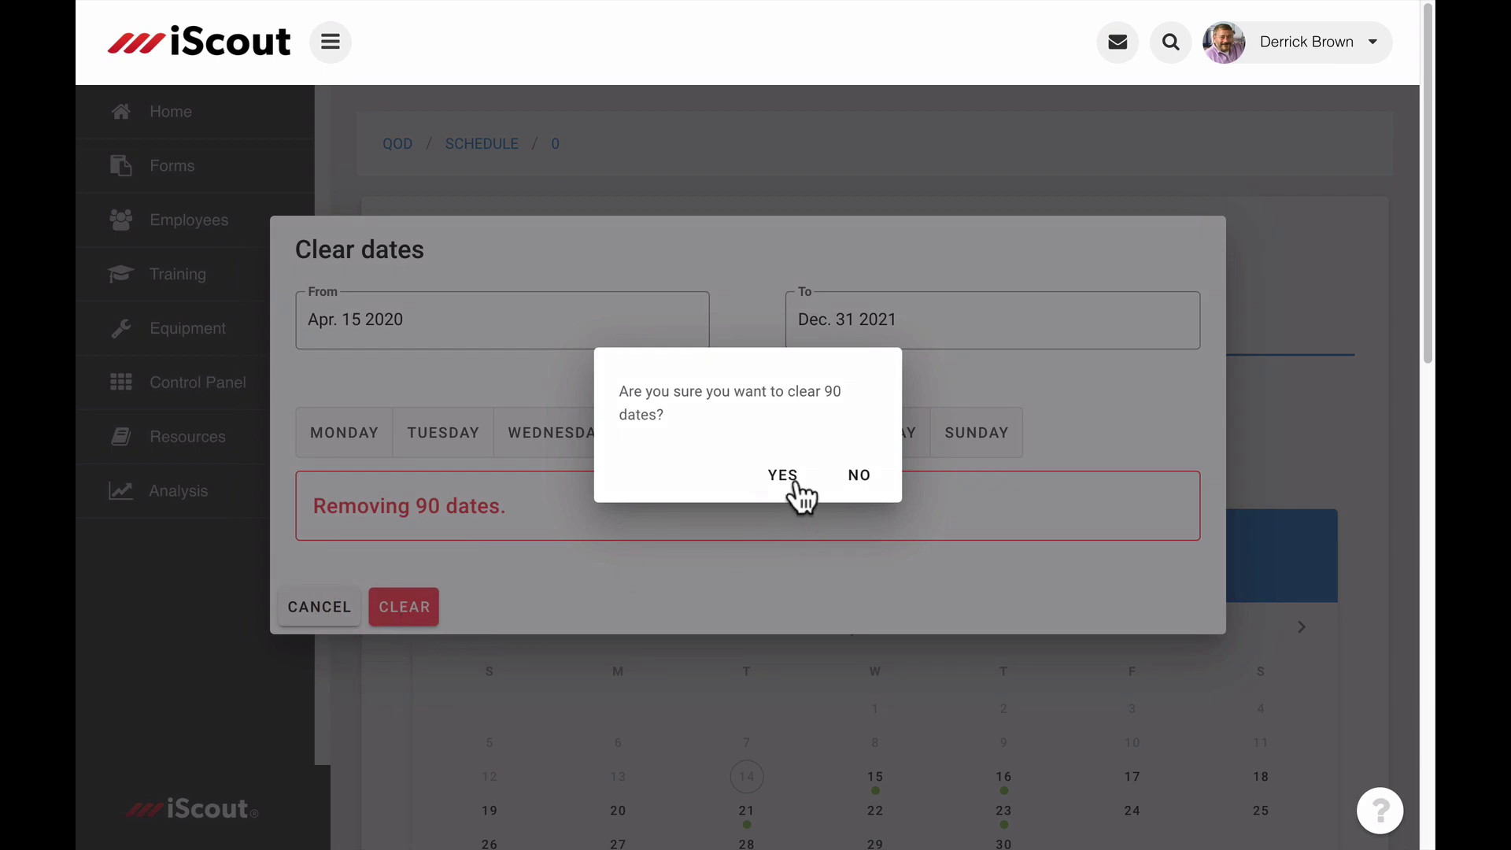
click(791, 479)
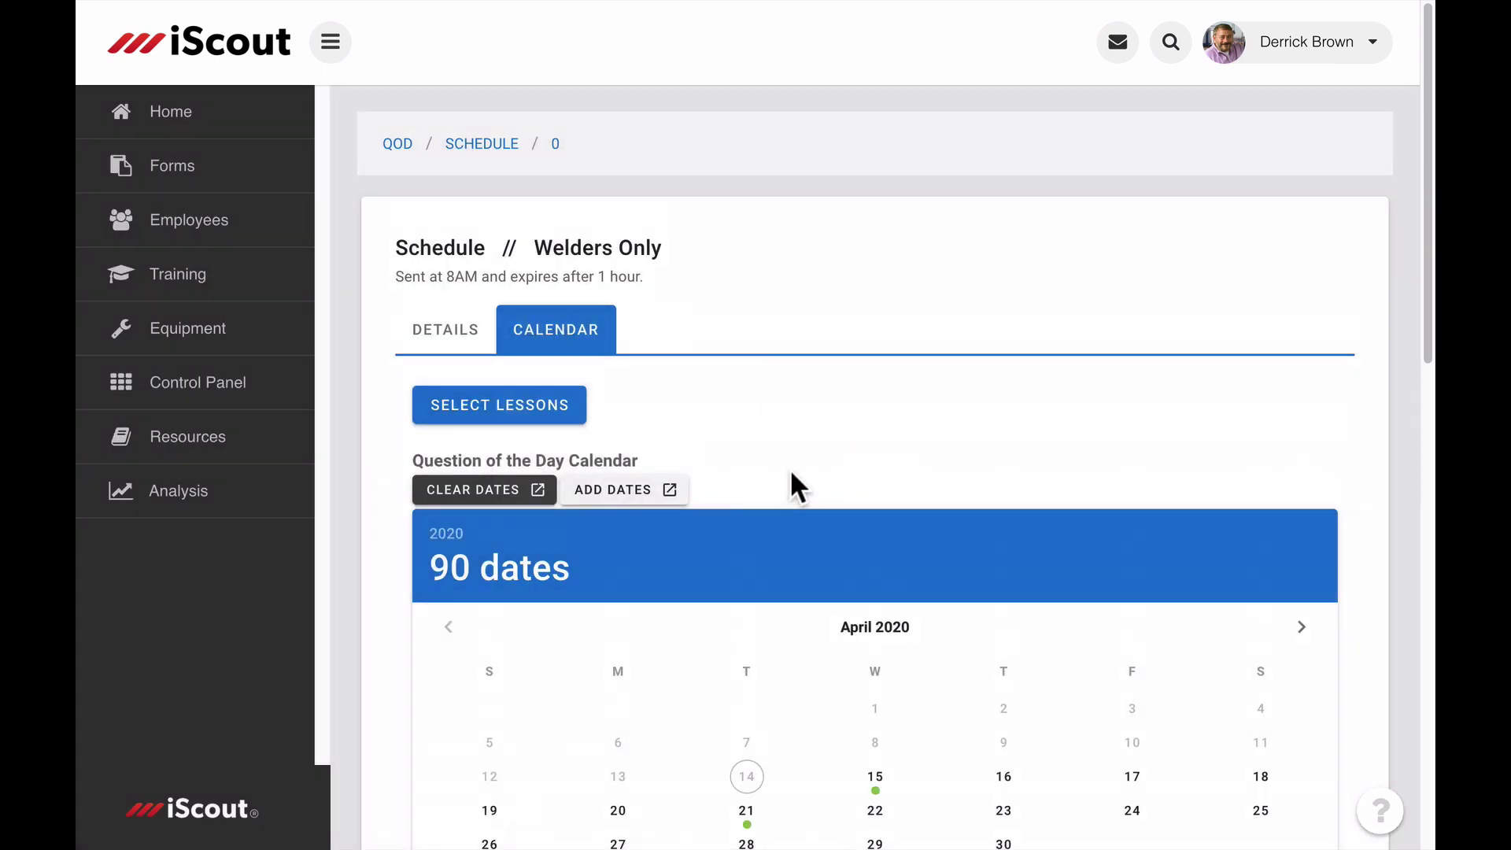
Select Confined Space - Permit Required, Hand Protection, Hot Work and PPE as question source lessons
scroll(790, 469, down, 8)
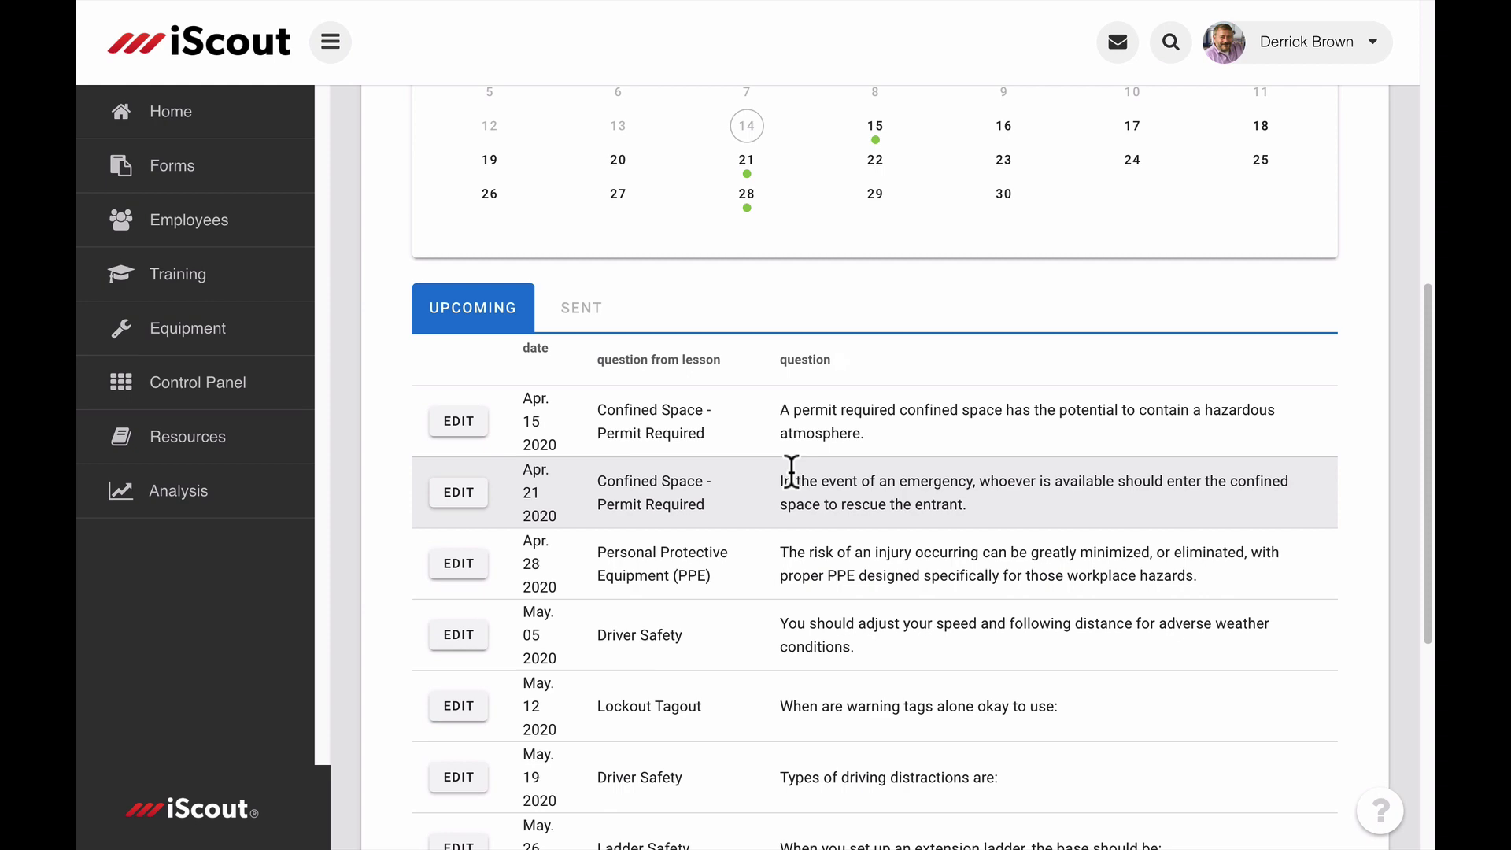
scroll(790, 469, up, 8)
click(511, 408)
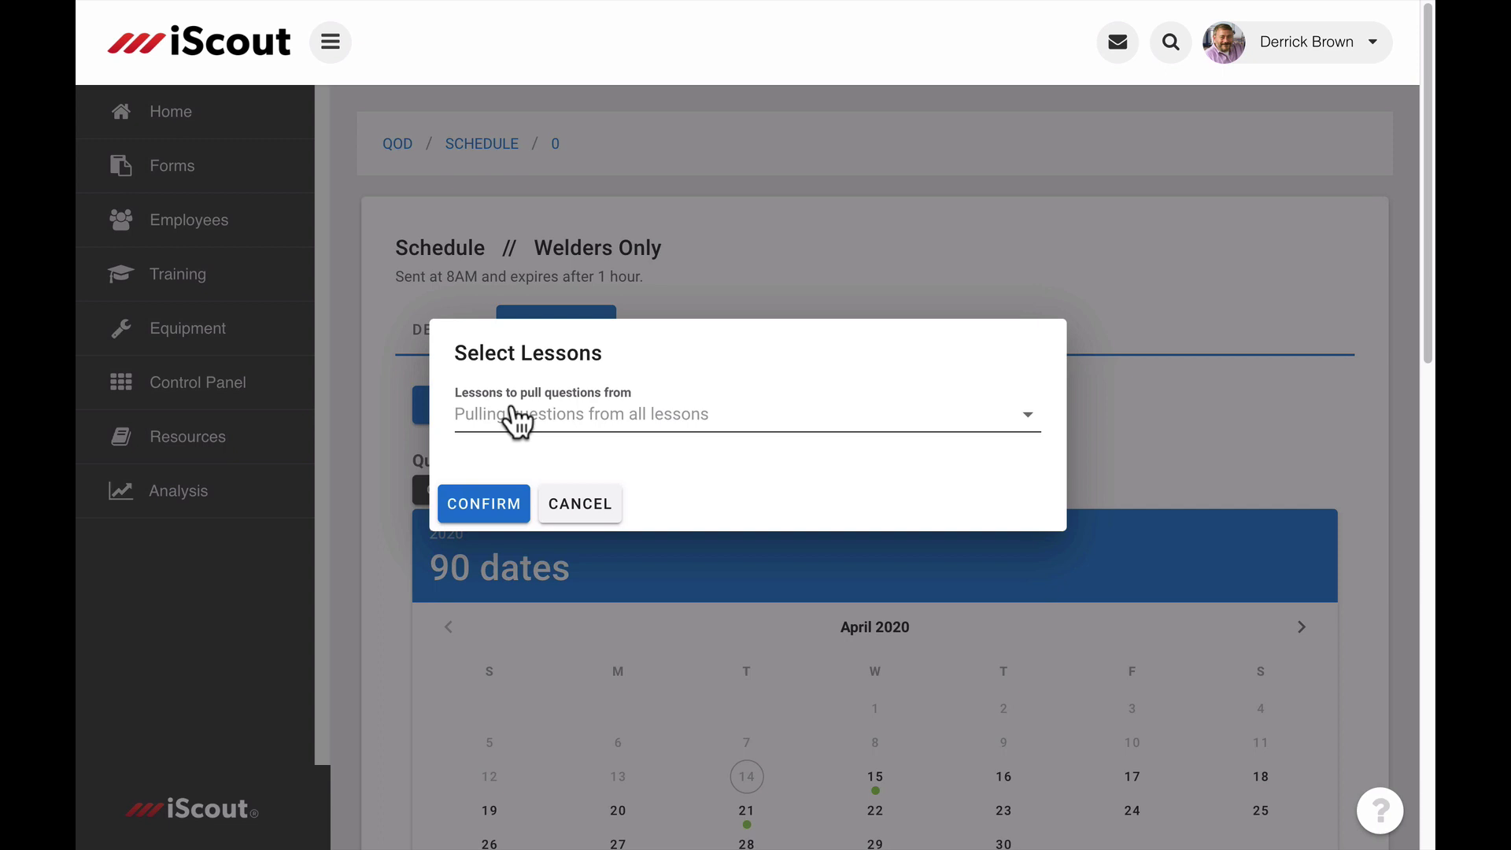
click(642, 429)
click(640, 527)
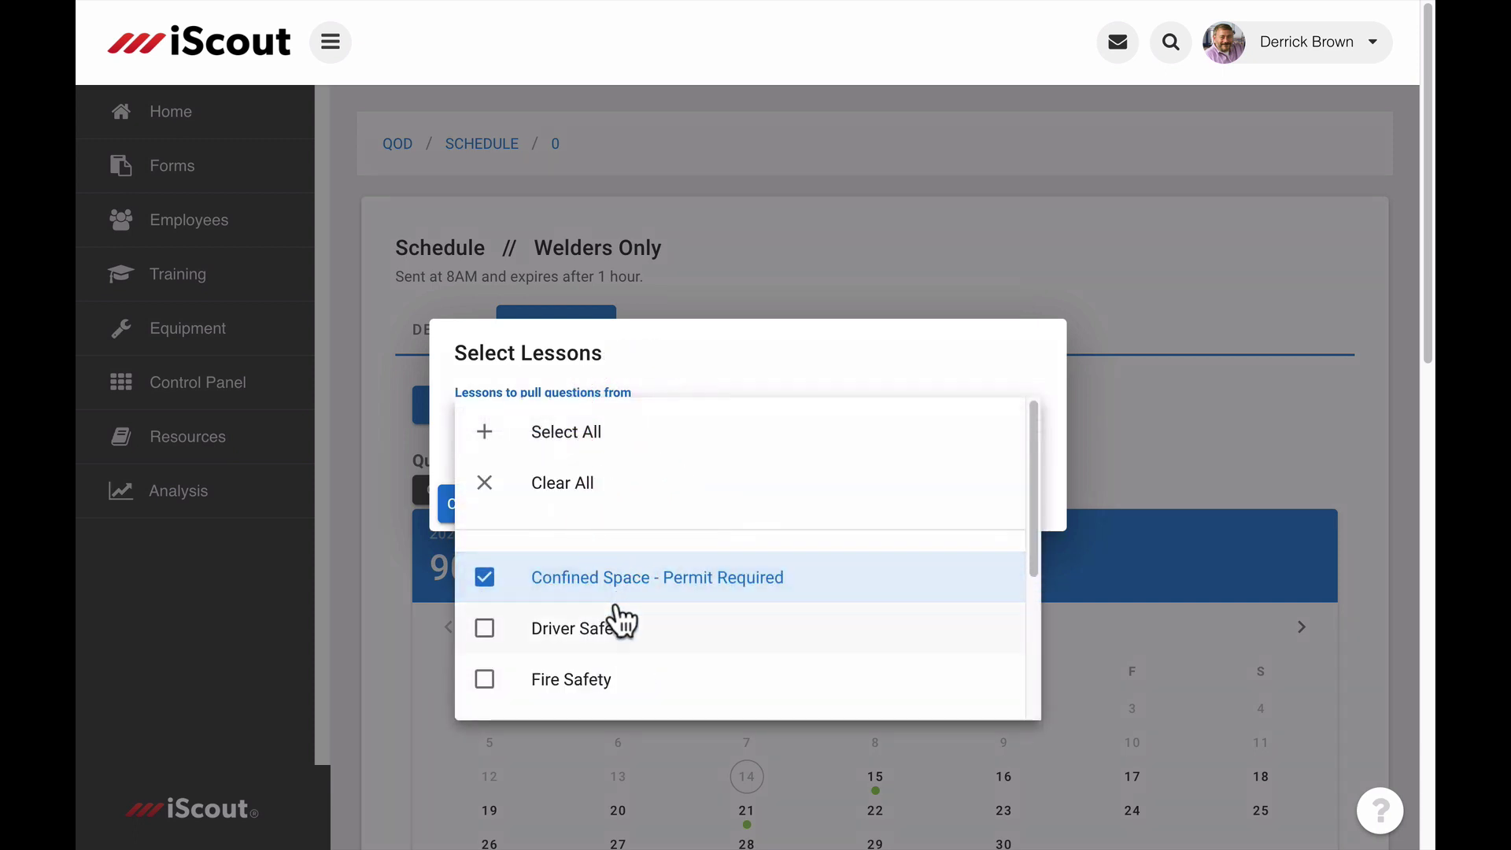
scroll(594, 686, down, 1)
click(594, 685)
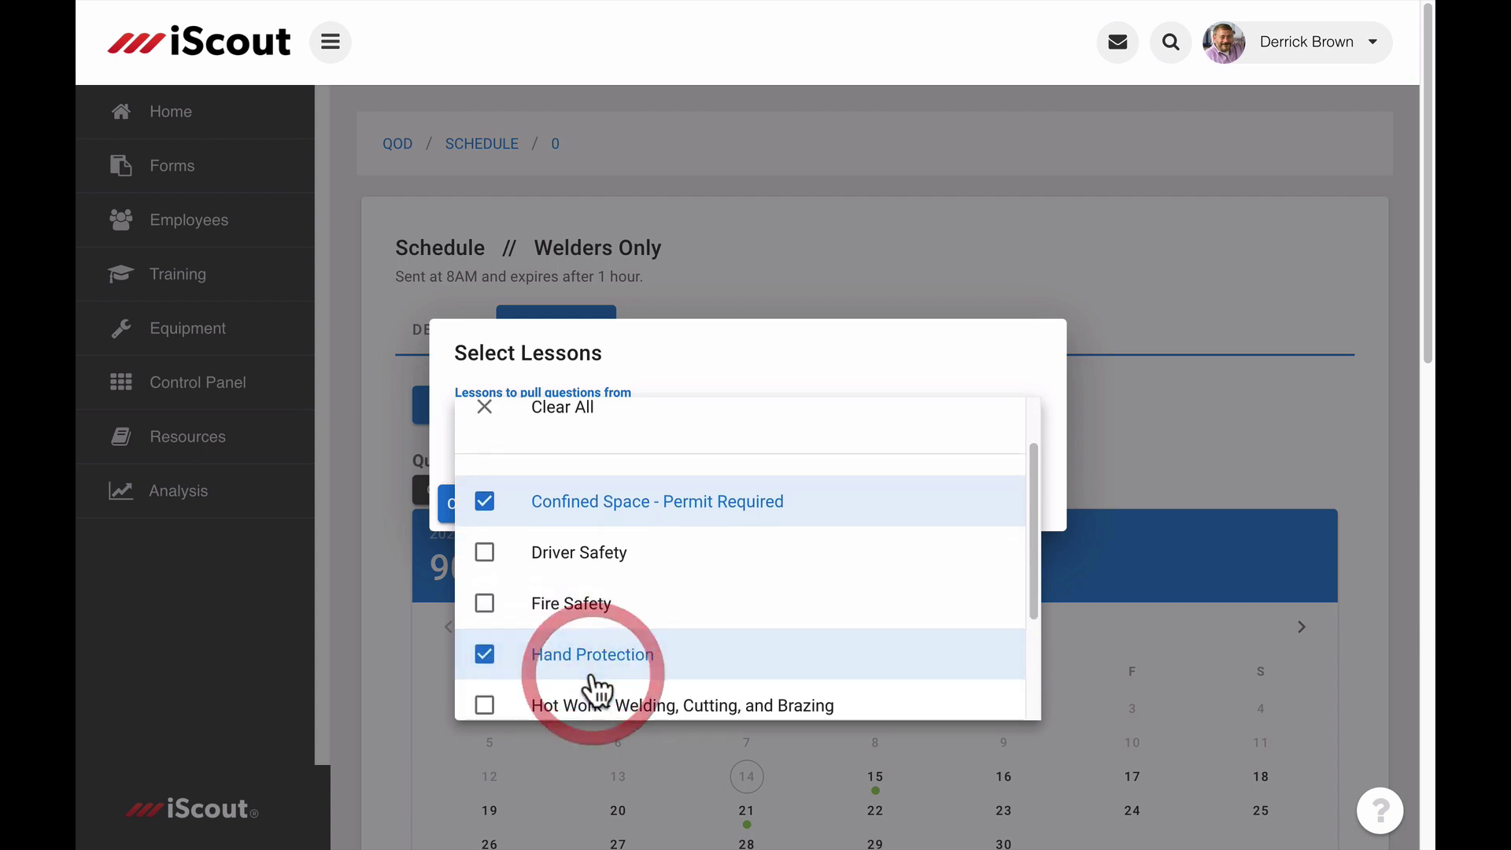
scroll(592, 677, down, 1)
click(594, 642)
scroll(593, 653, down, 2)
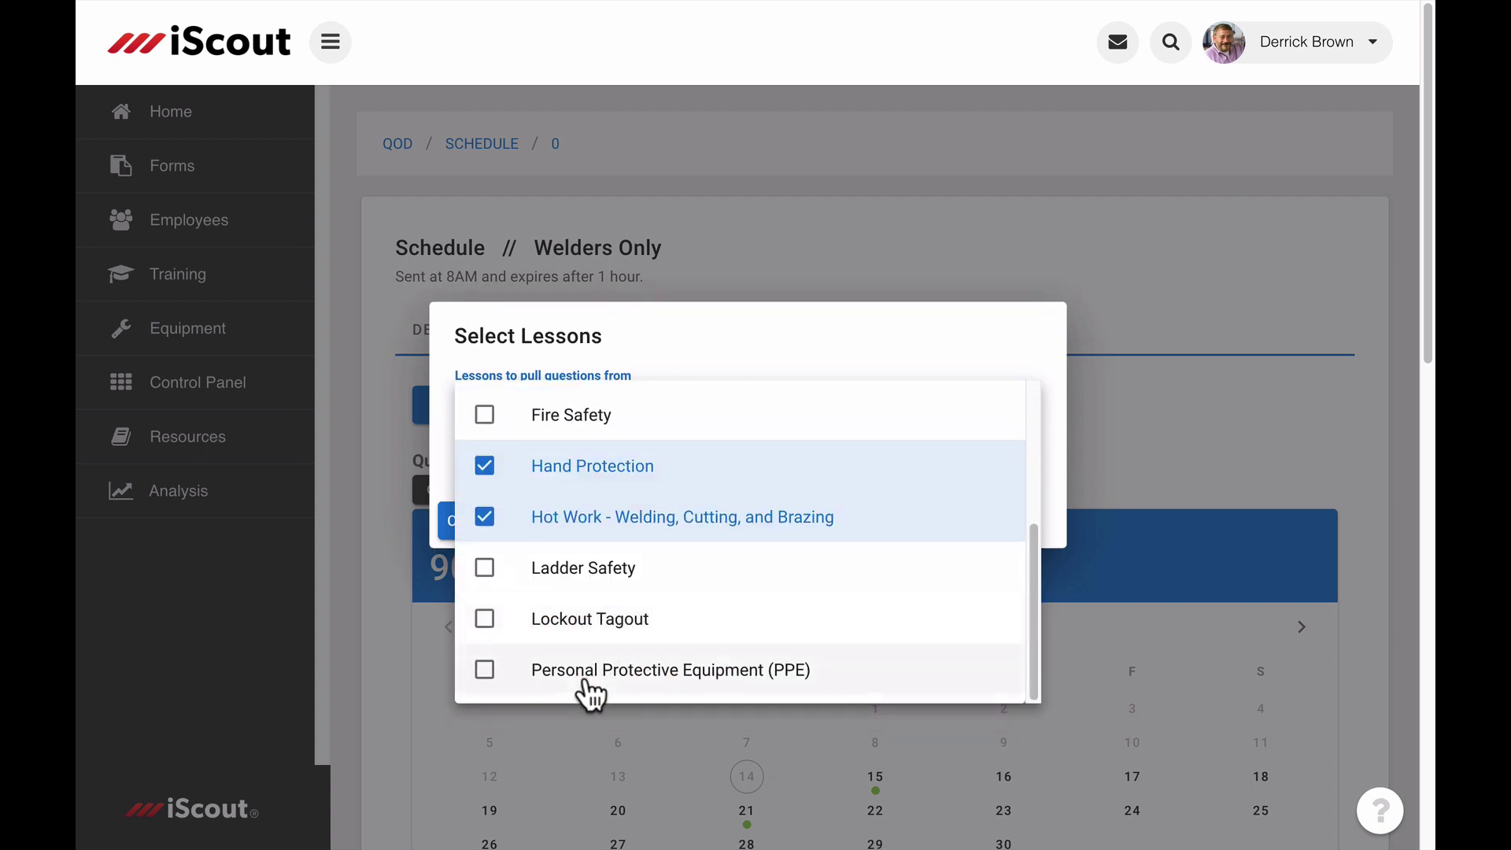
click(588, 677)
click(447, 465)
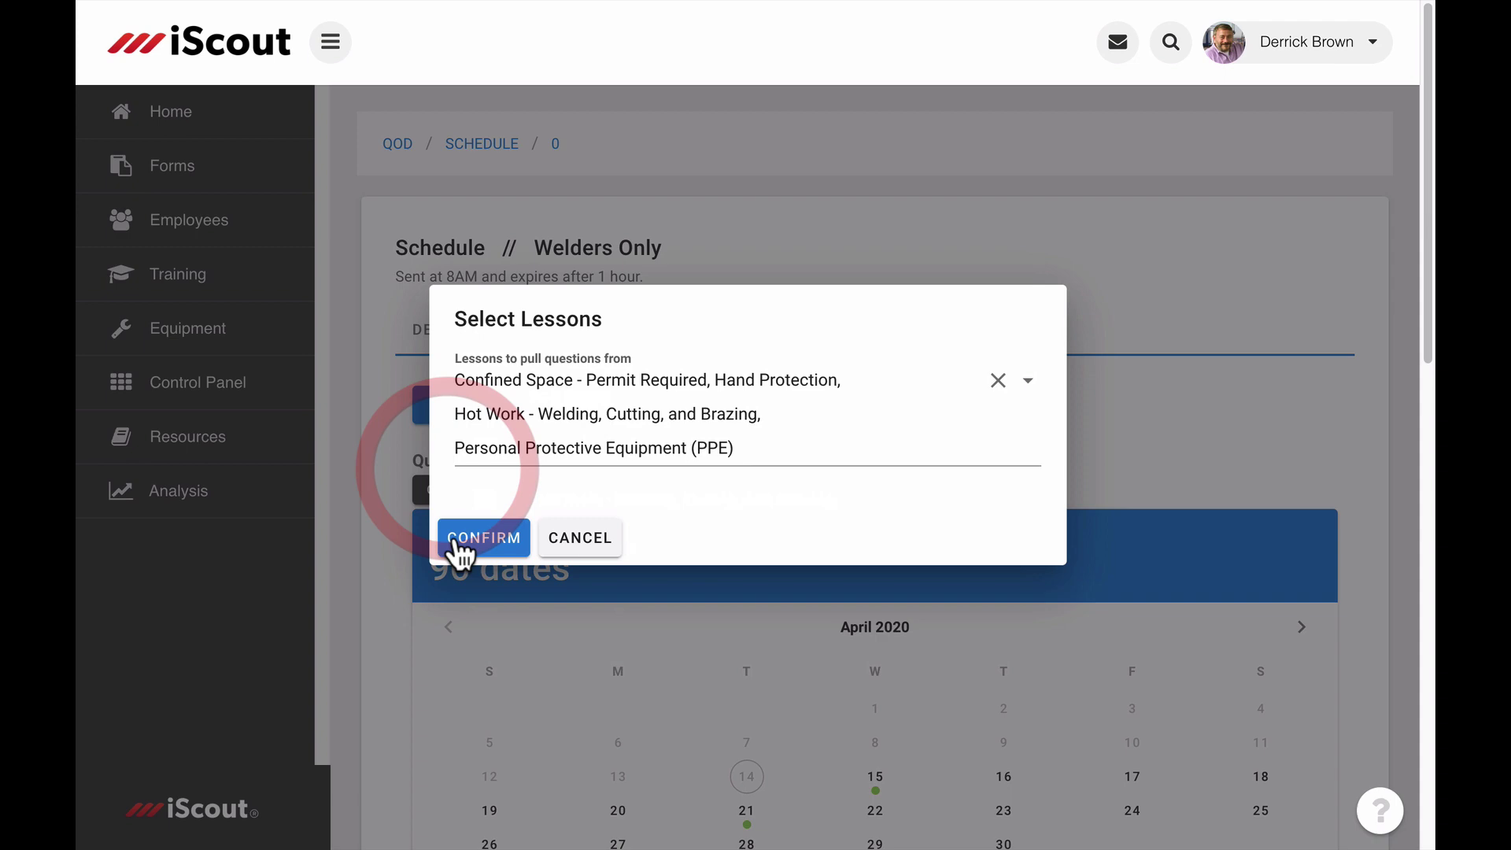
click(459, 541)
scroll(641, 457, down, 4)
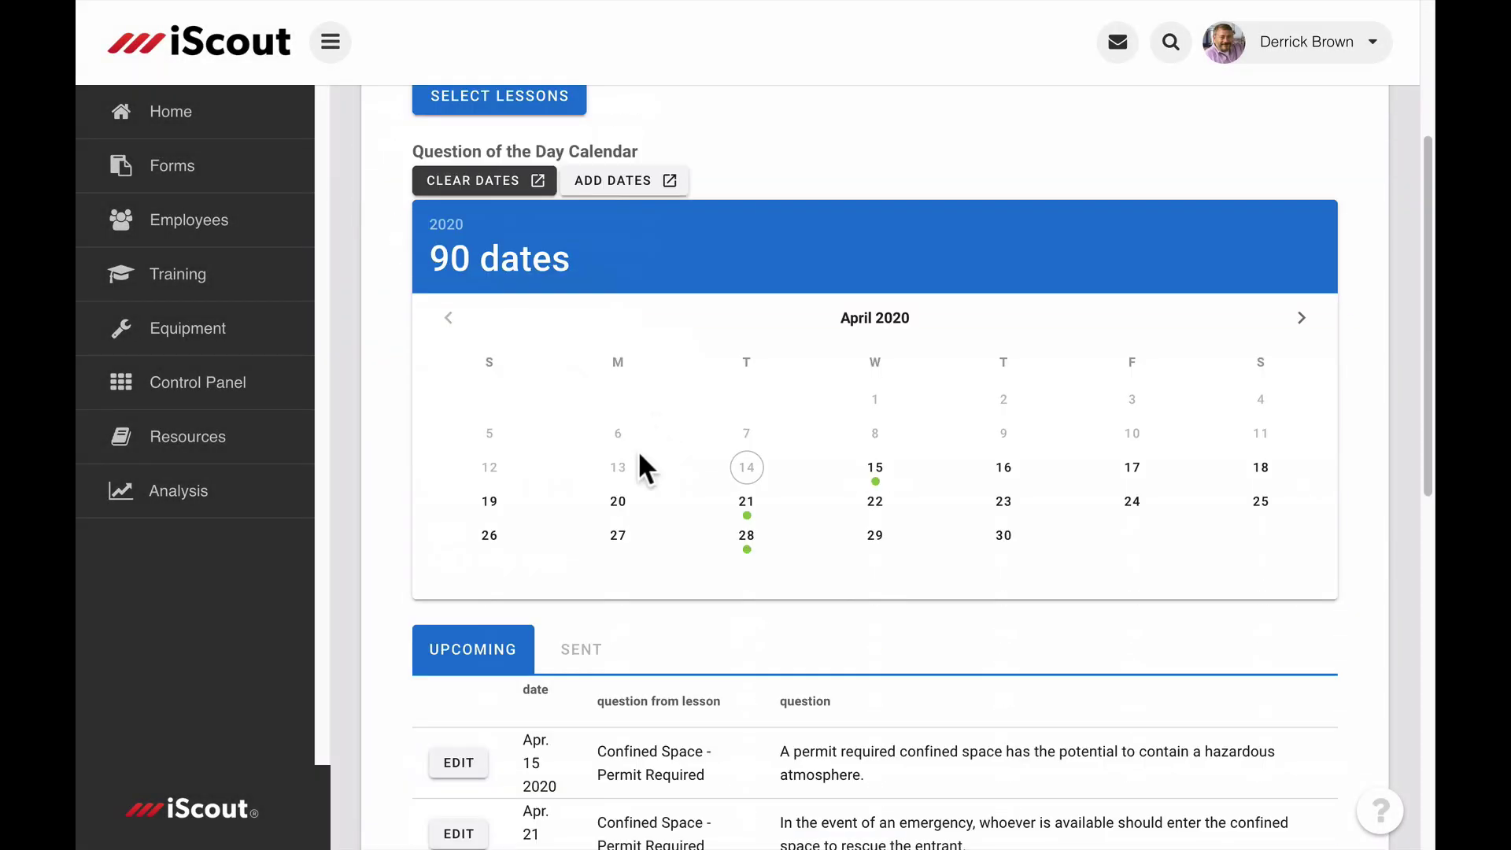
Open the Apr. 21 2020 question's Edit dialog and then its slide editor
click(744, 500)
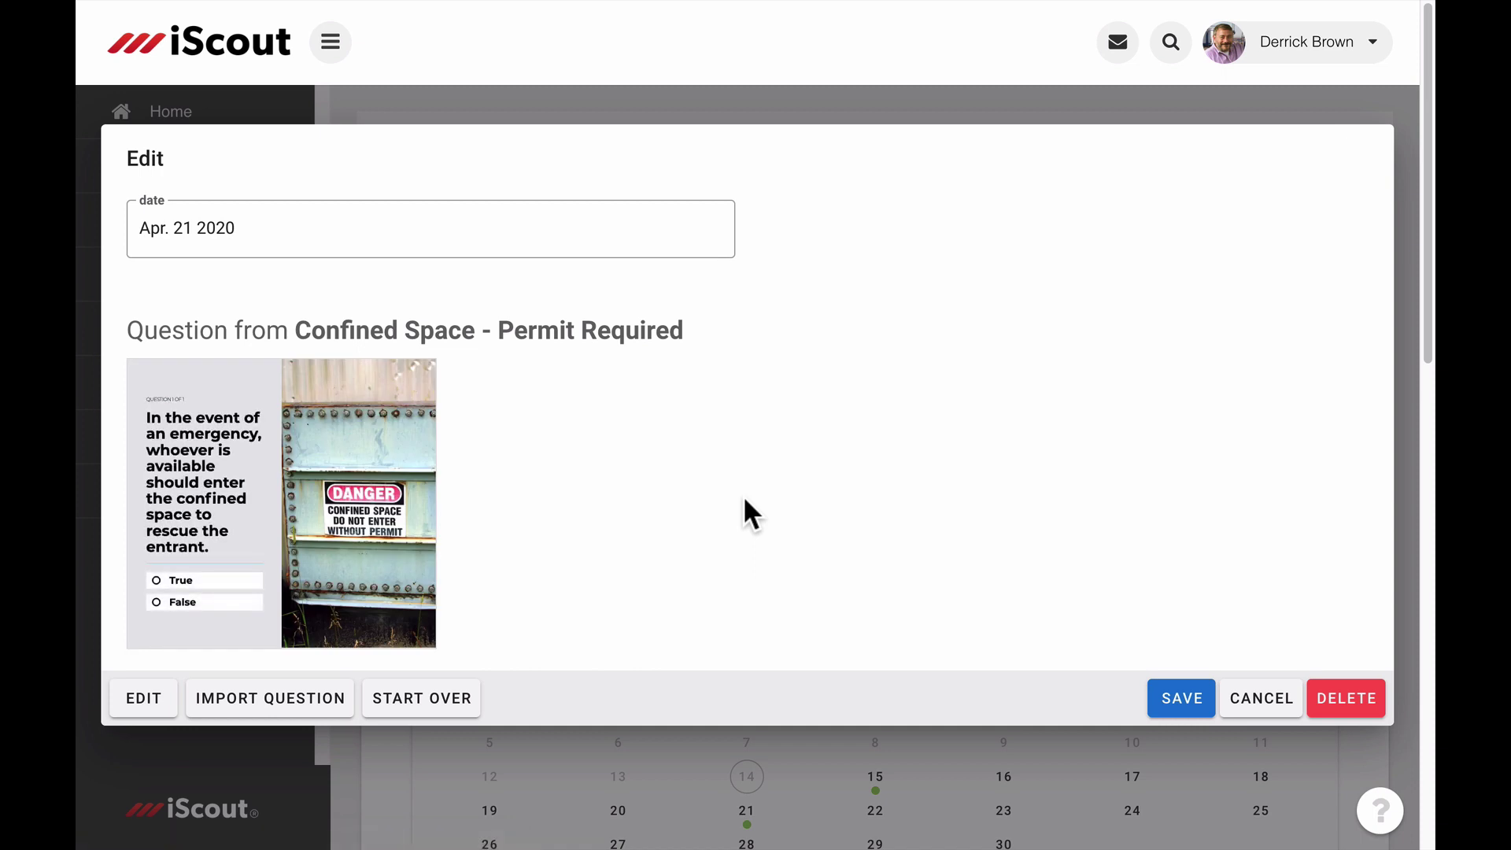
click(493, 246)
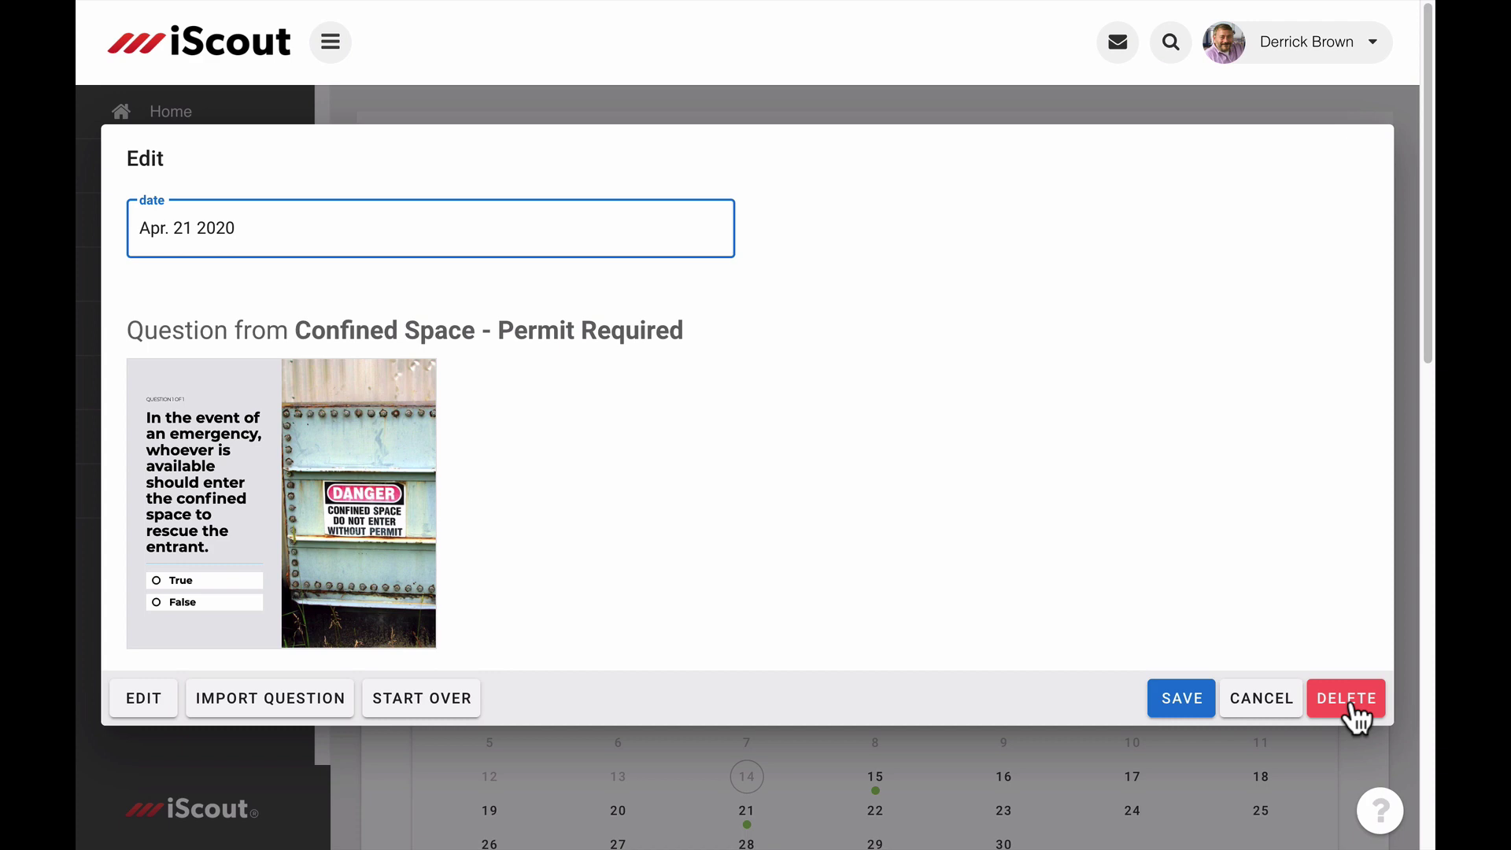
click(165, 697)
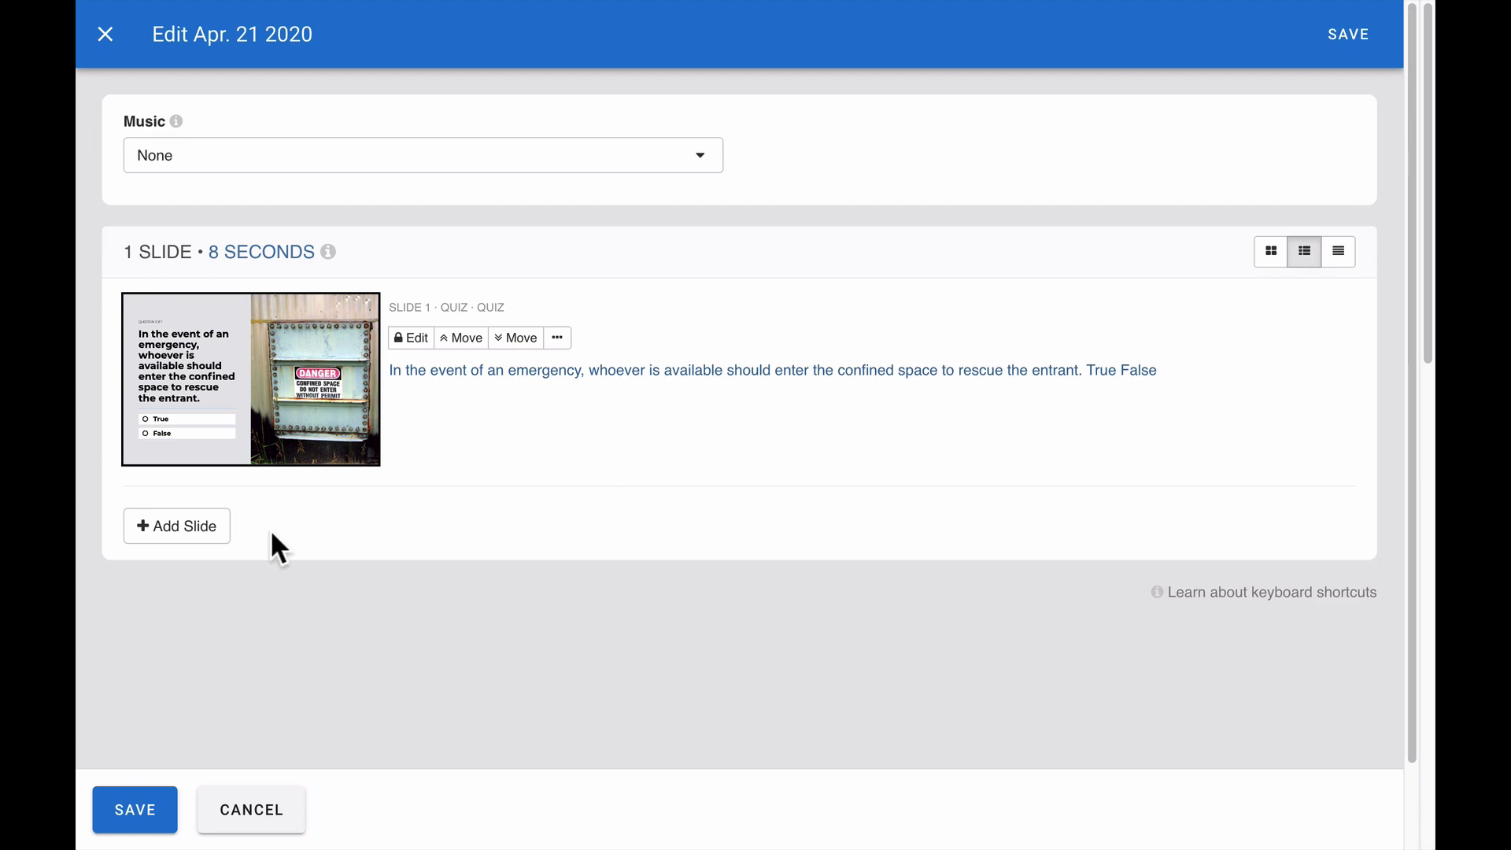
Exit the slide editor unchanged and start importing a question for Apr. 21
click(245, 809)
click(304, 686)
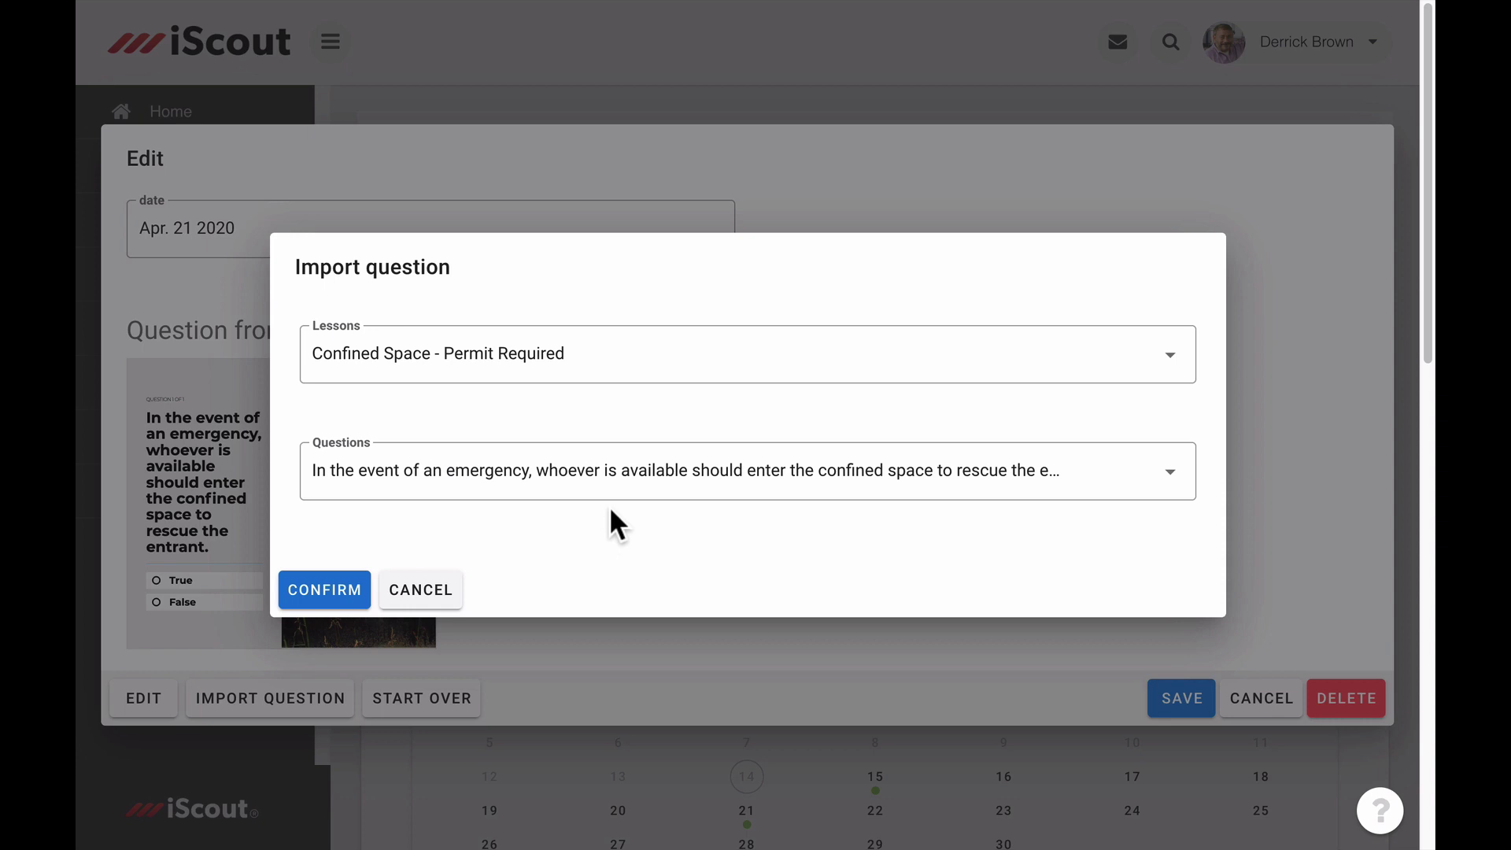
Import the fire watch question from the Hot Work - Welding, Cutting, and Brazing lesson
click(694, 368)
click(638, 463)
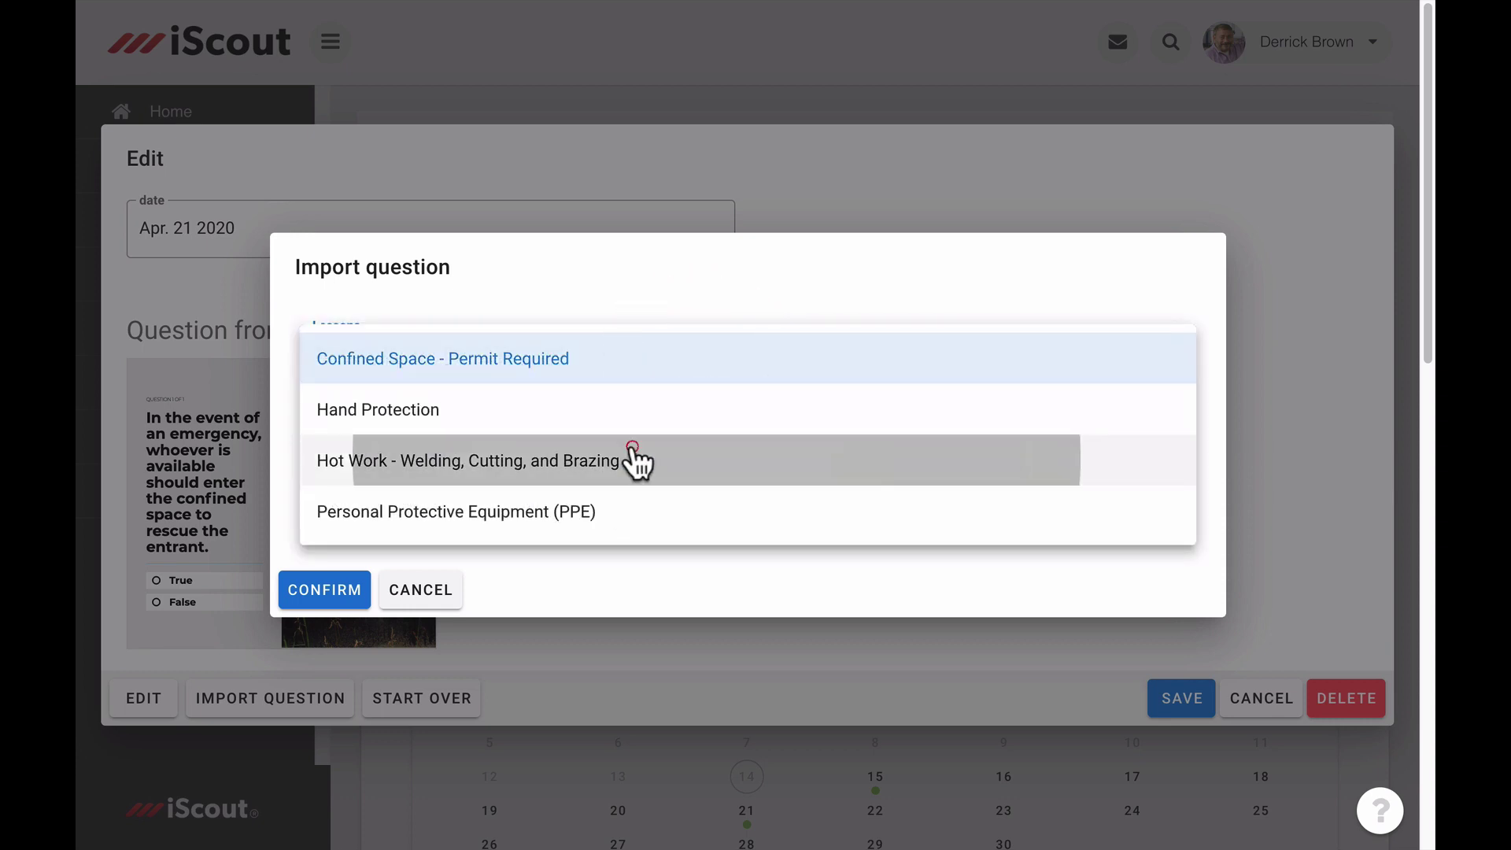
click(611, 492)
click(578, 559)
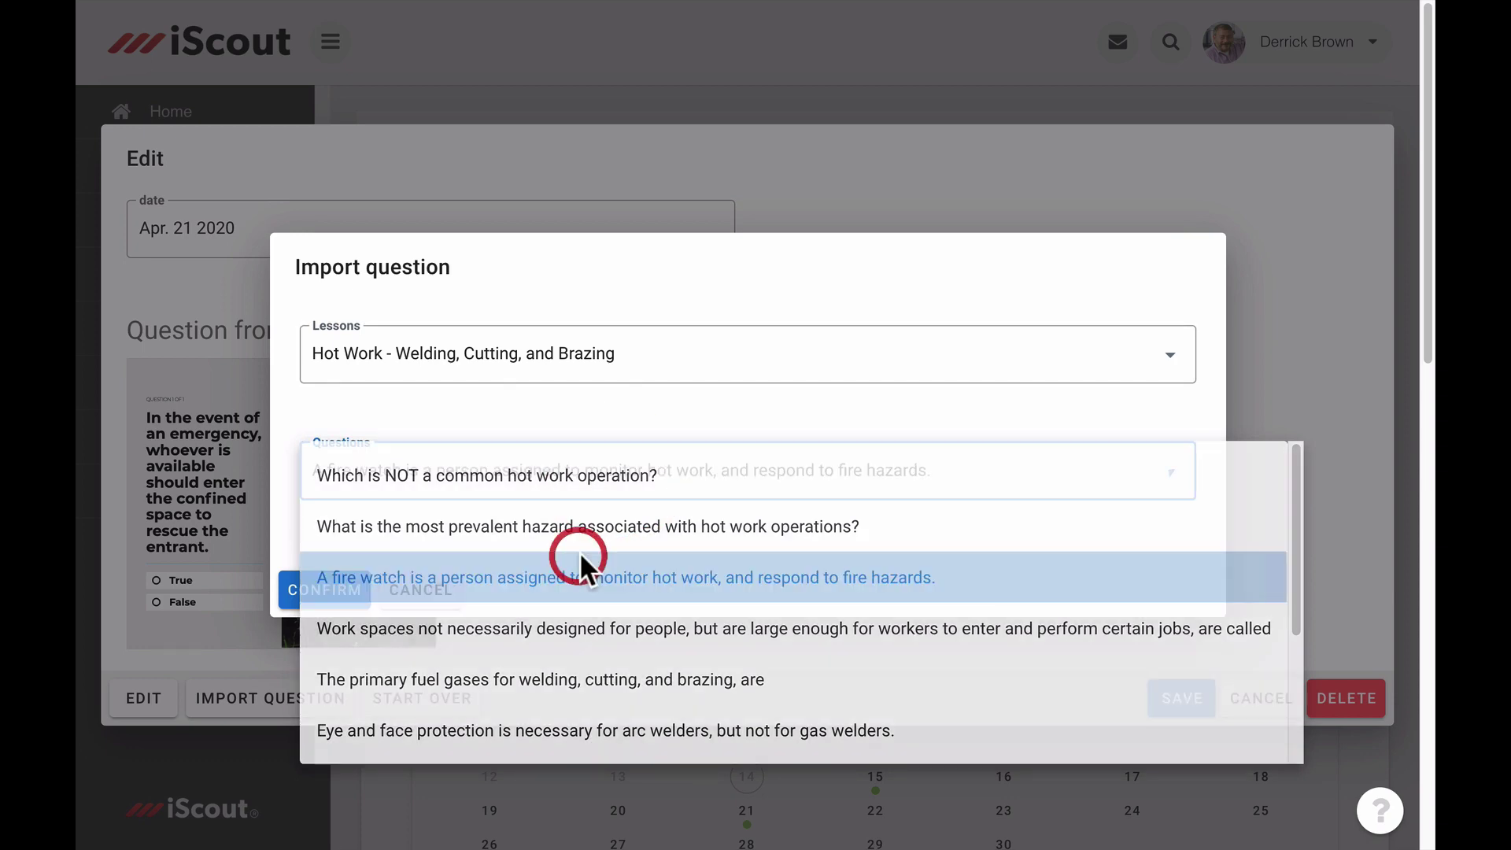
click(353, 598)
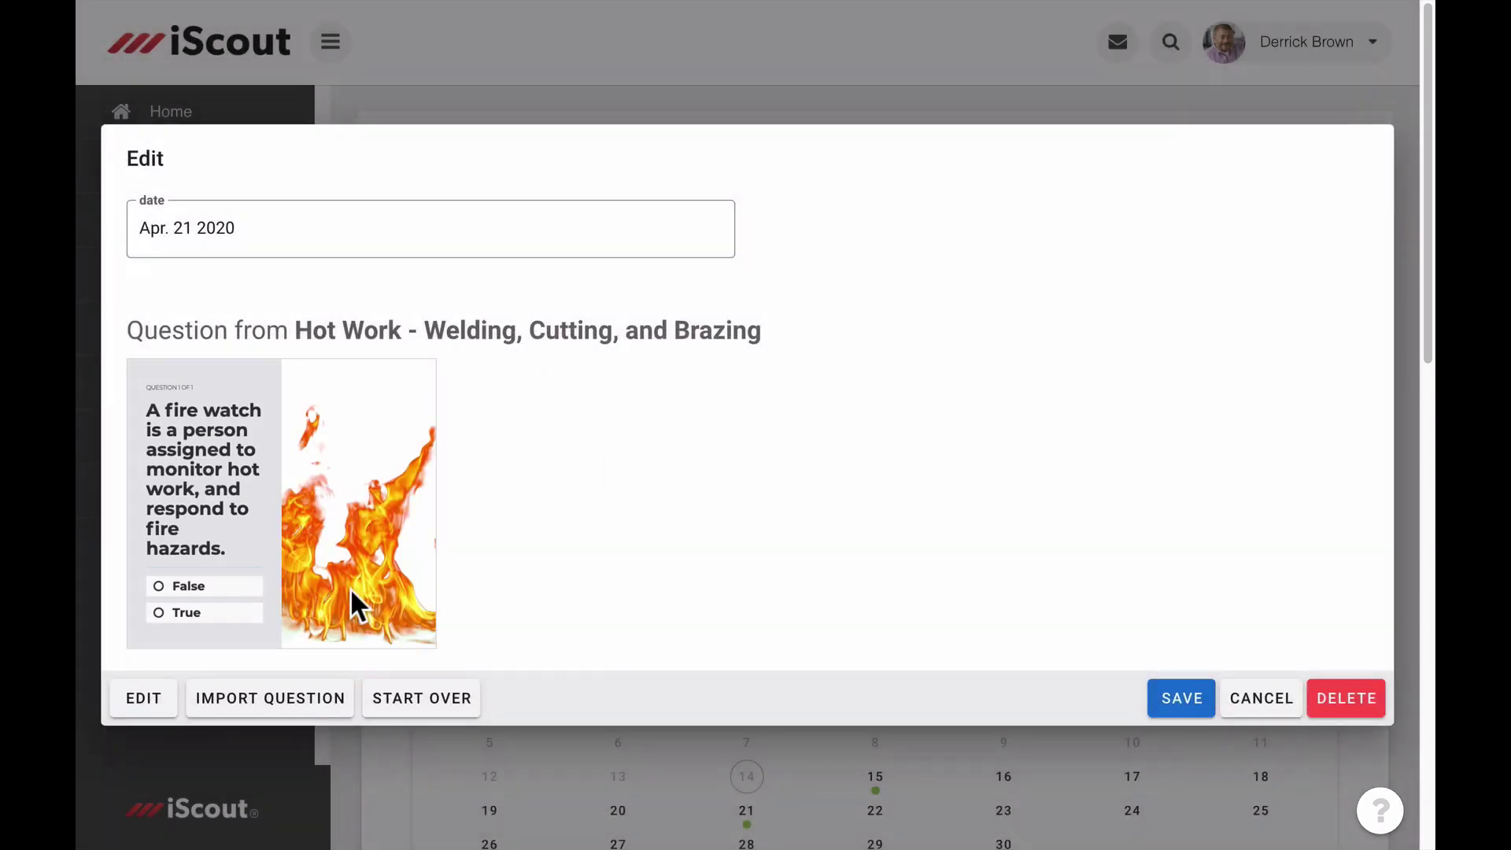
Try Start Over, confirm erasing the slides, then cancel out of the blank slide editor
click(431, 697)
click(779, 476)
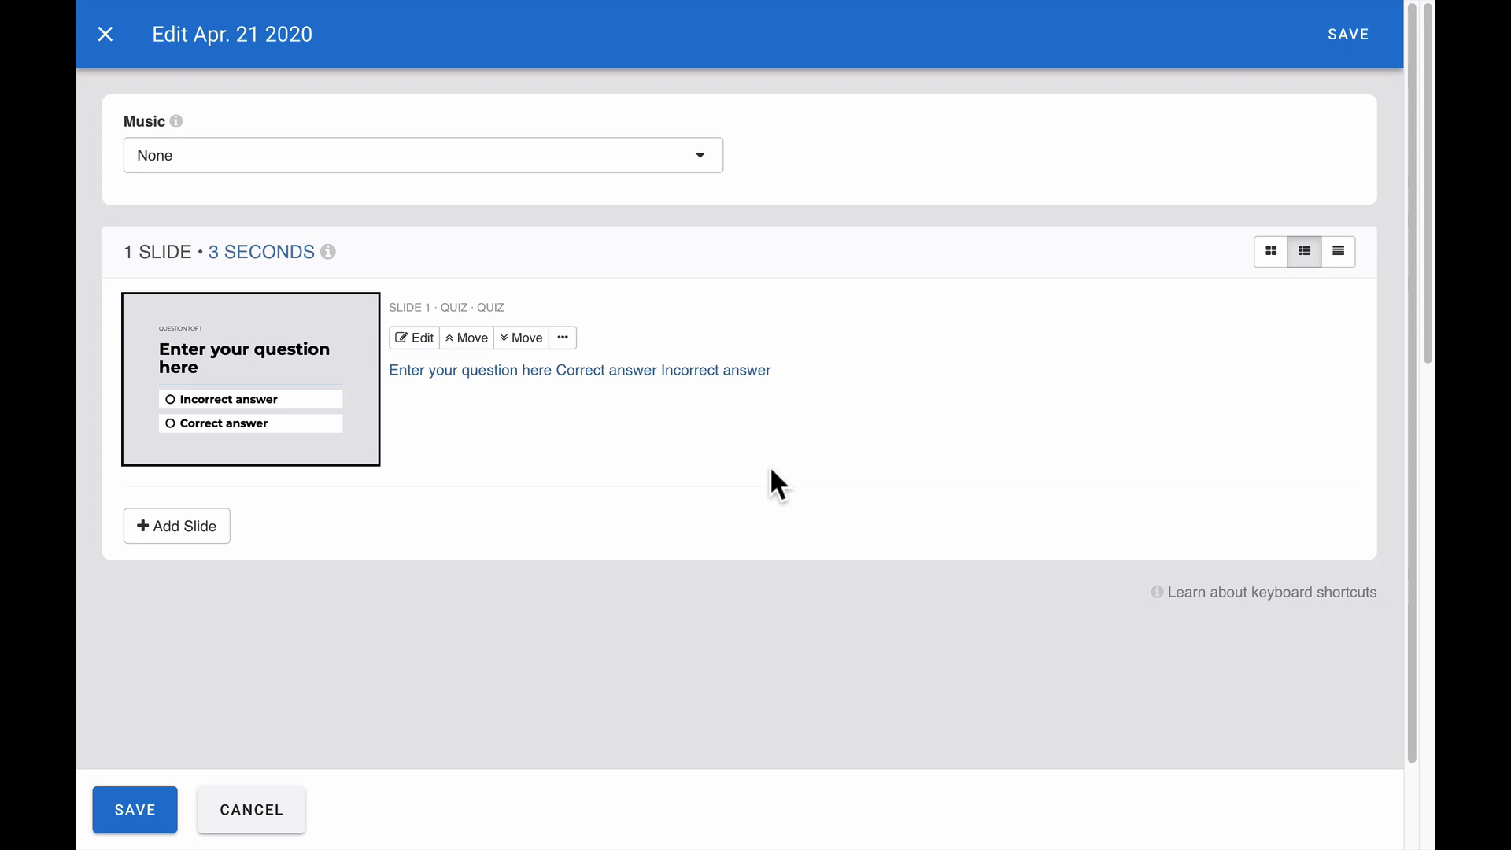
click(266, 799)
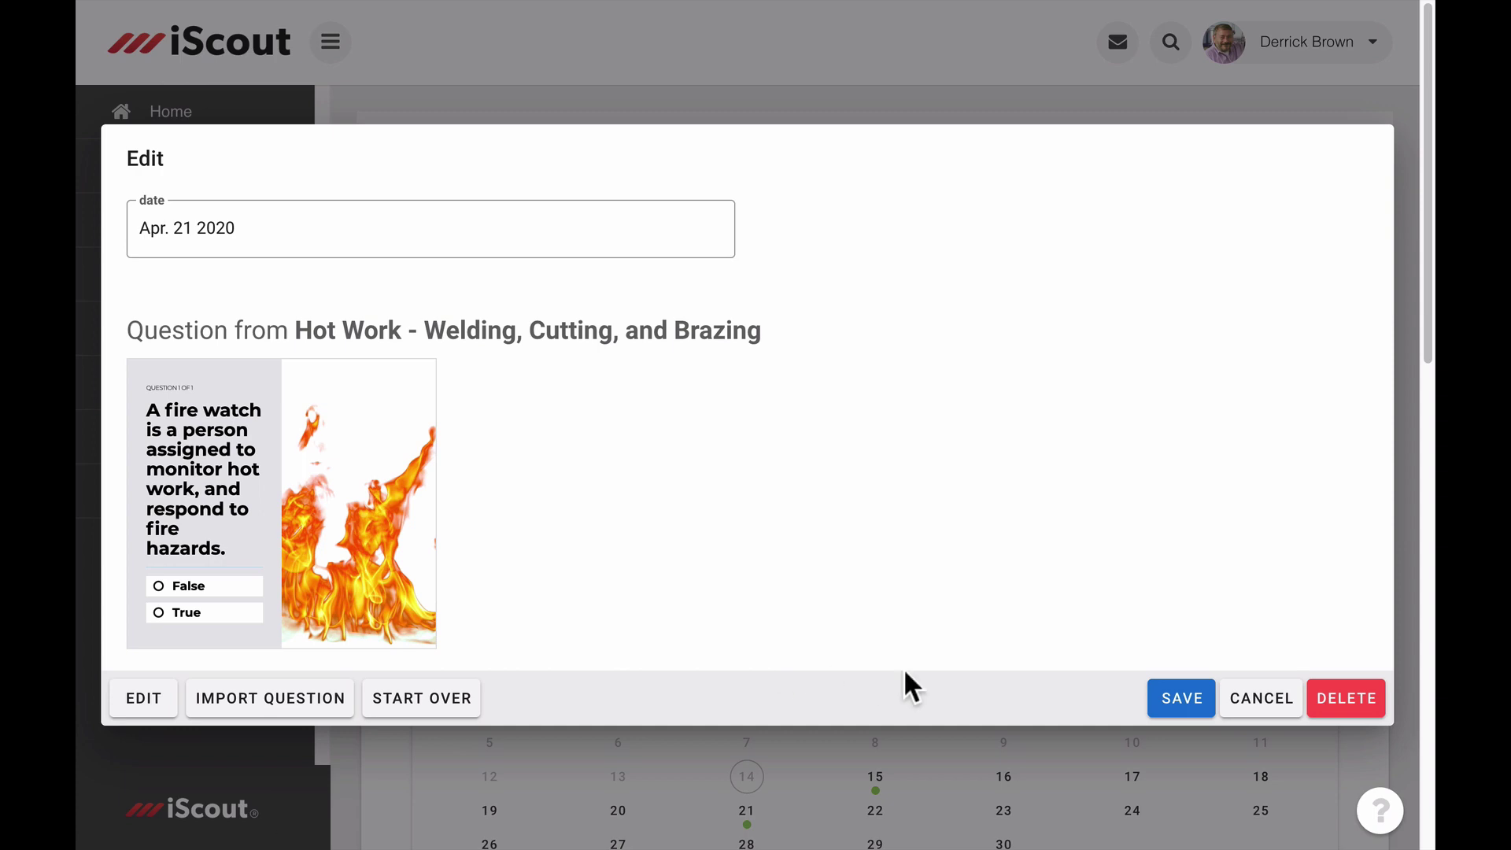
Save the new Apr. 21 question and the Welders Only schedule
click(1180, 713)
scroll(780, 692, down, 15)
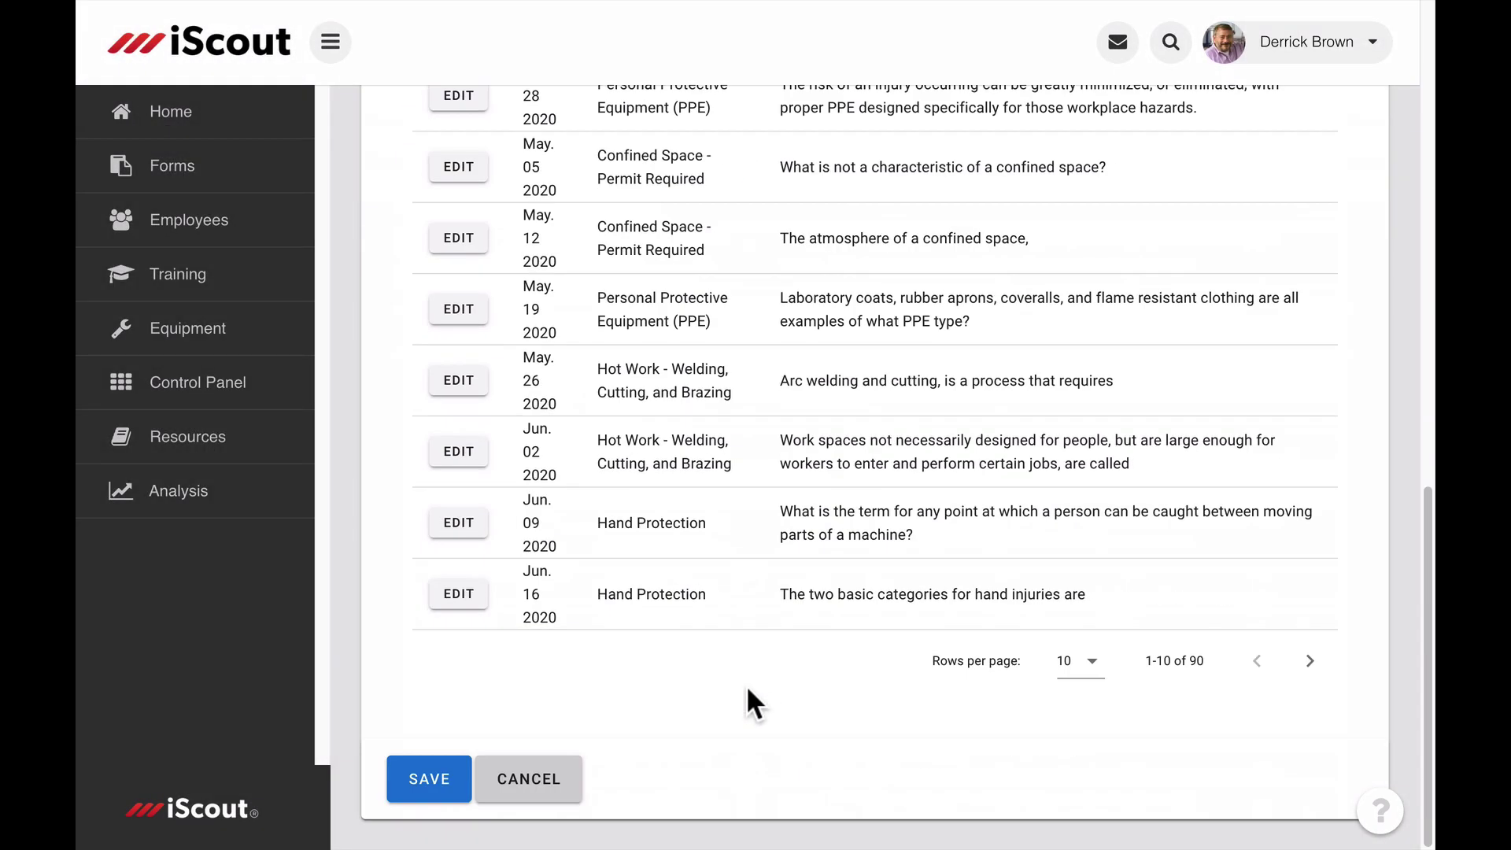
click(443, 787)
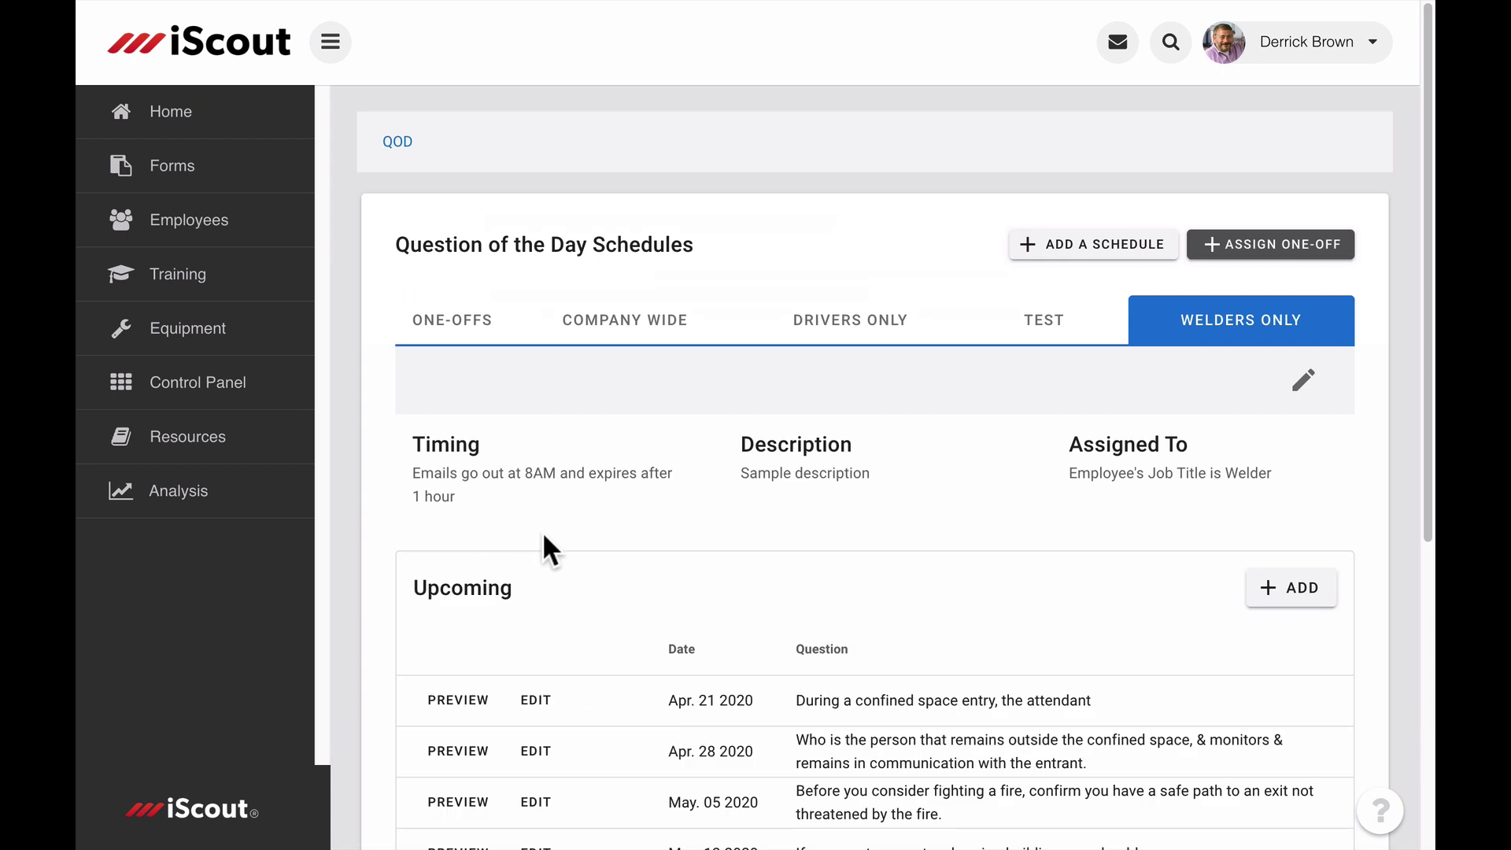
Open the Welders Only schedule's details and leave without changes
click(1302, 382)
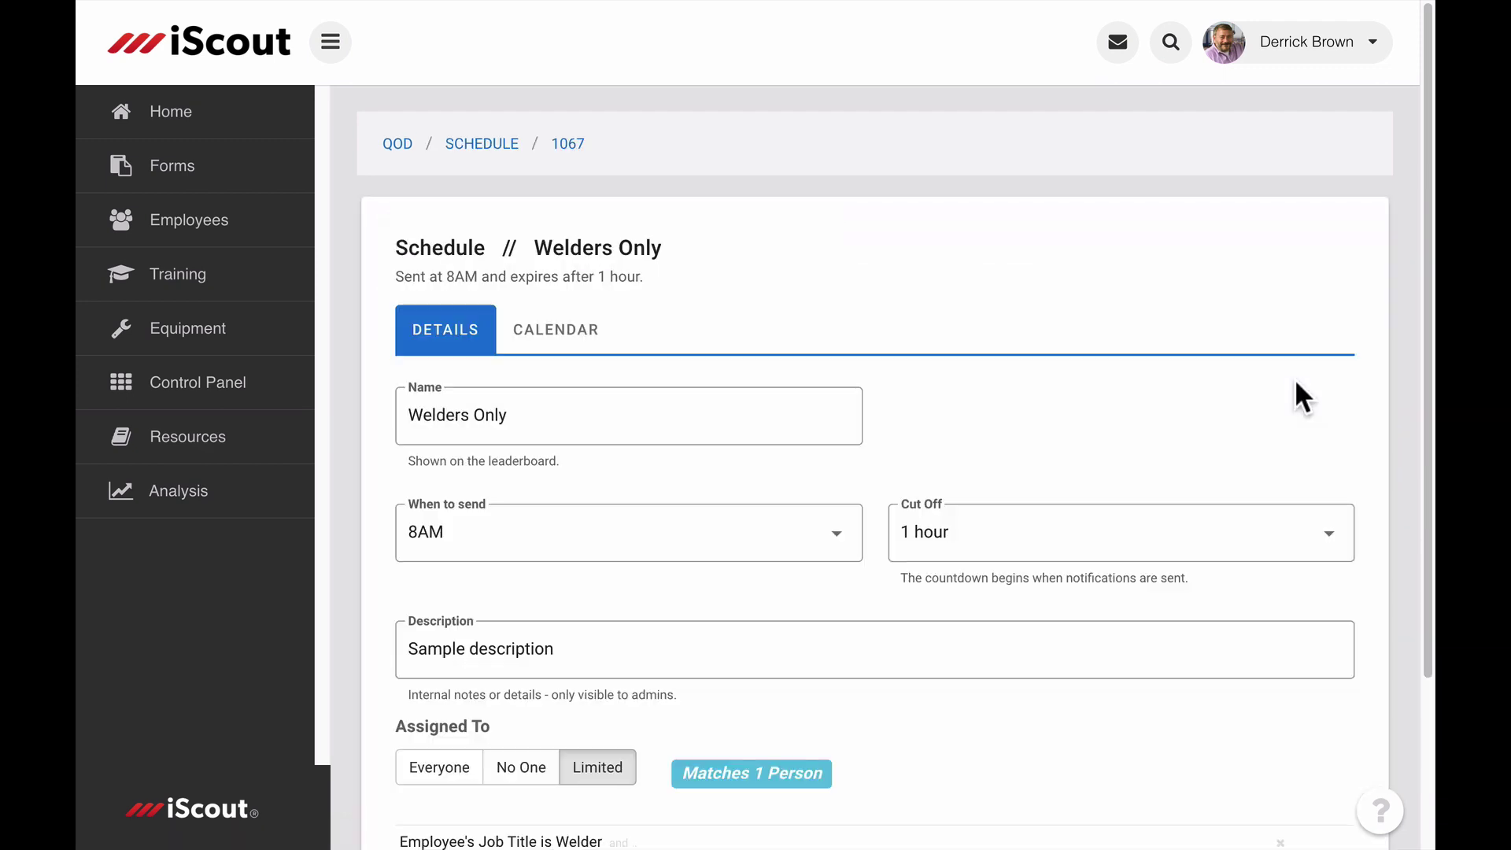
scroll(1296, 379, down, 3)
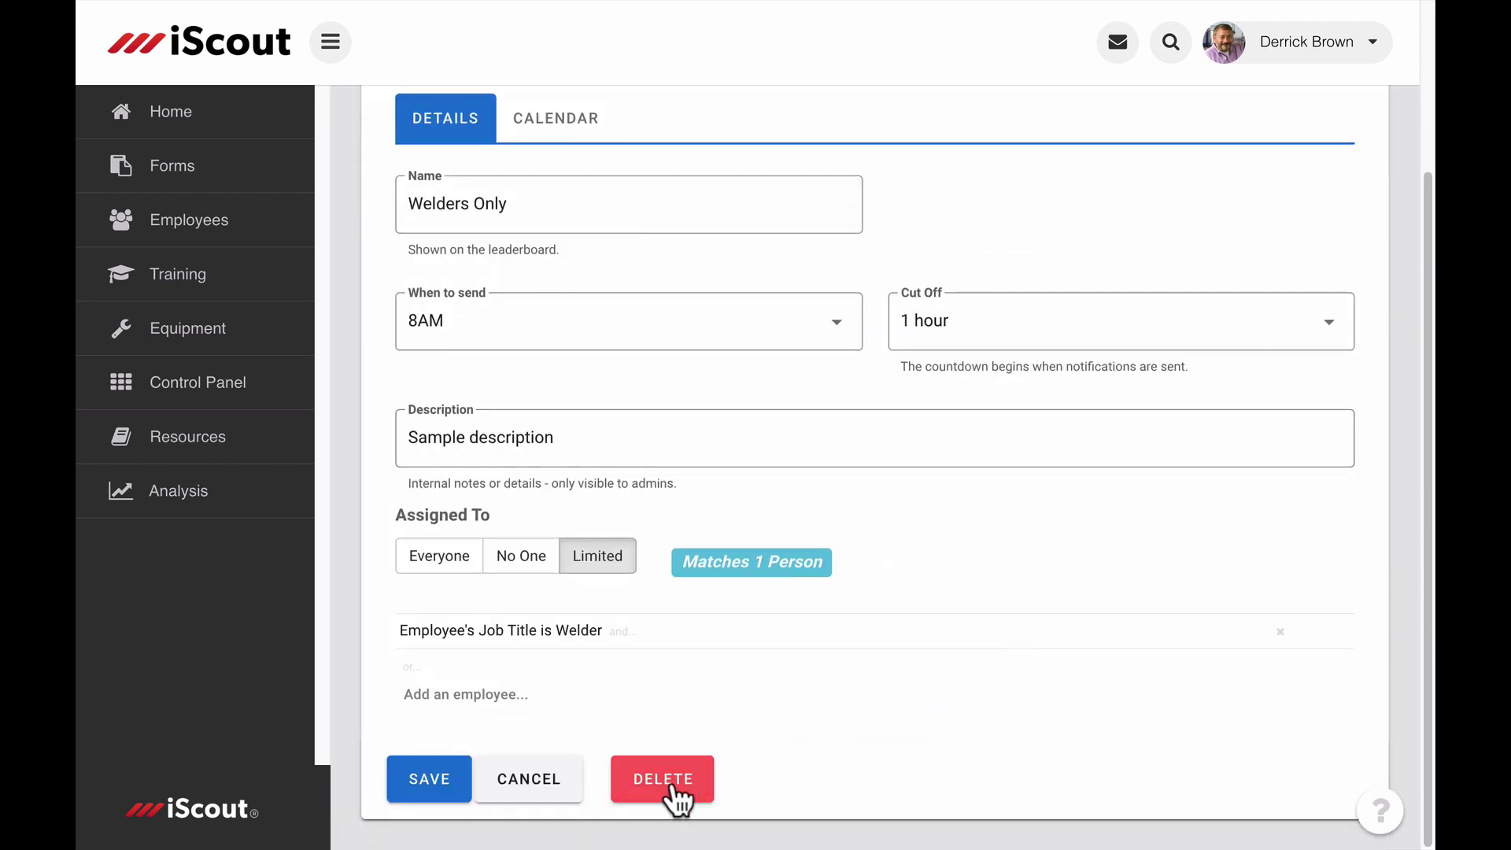
click(551, 775)
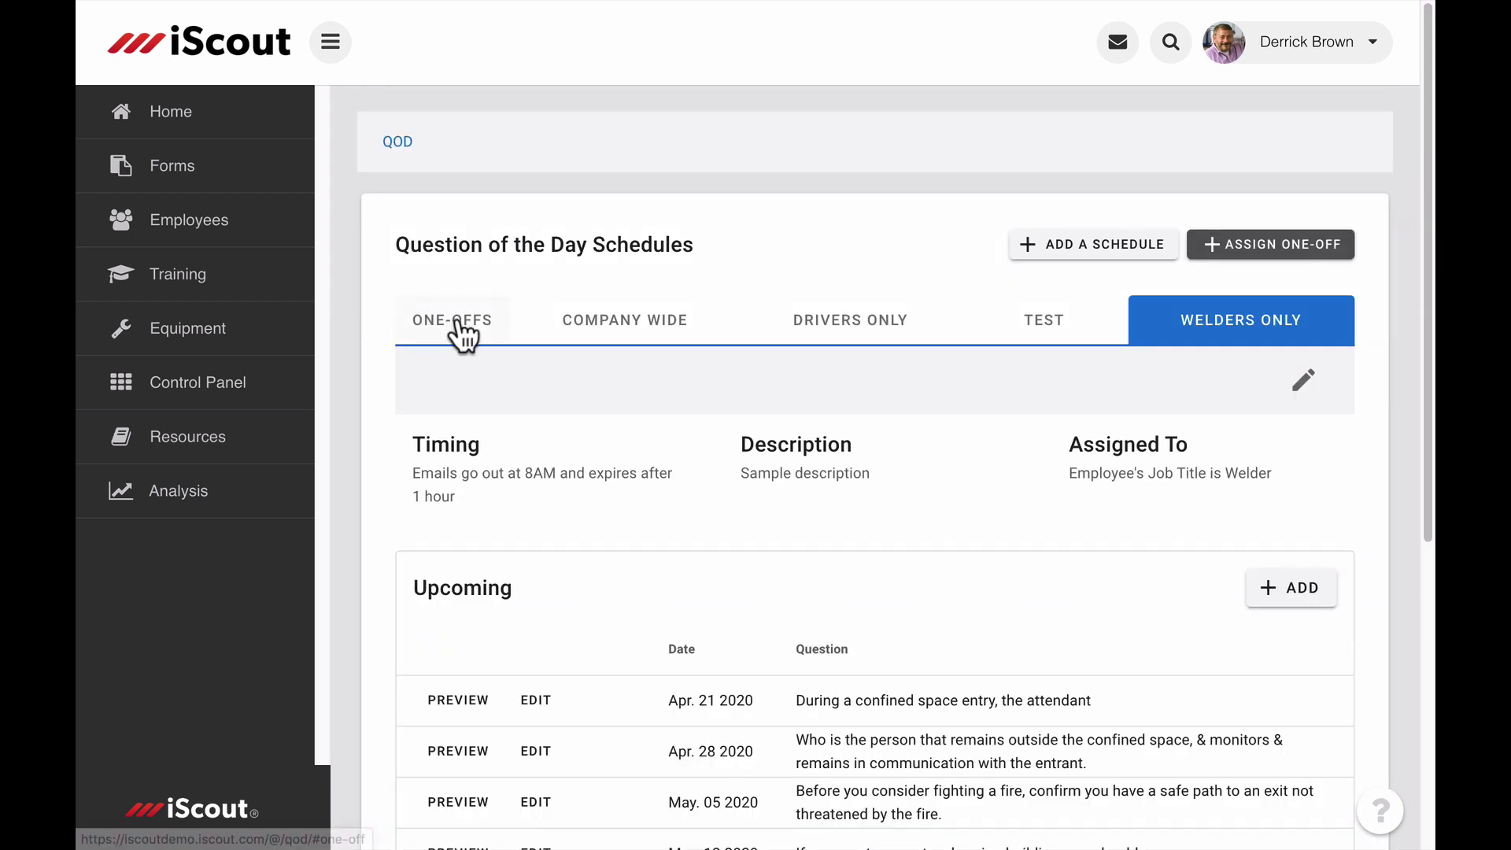
Start a new one-off question named 'PPE Reminder' with the description 'Sample Description'
click(455, 323)
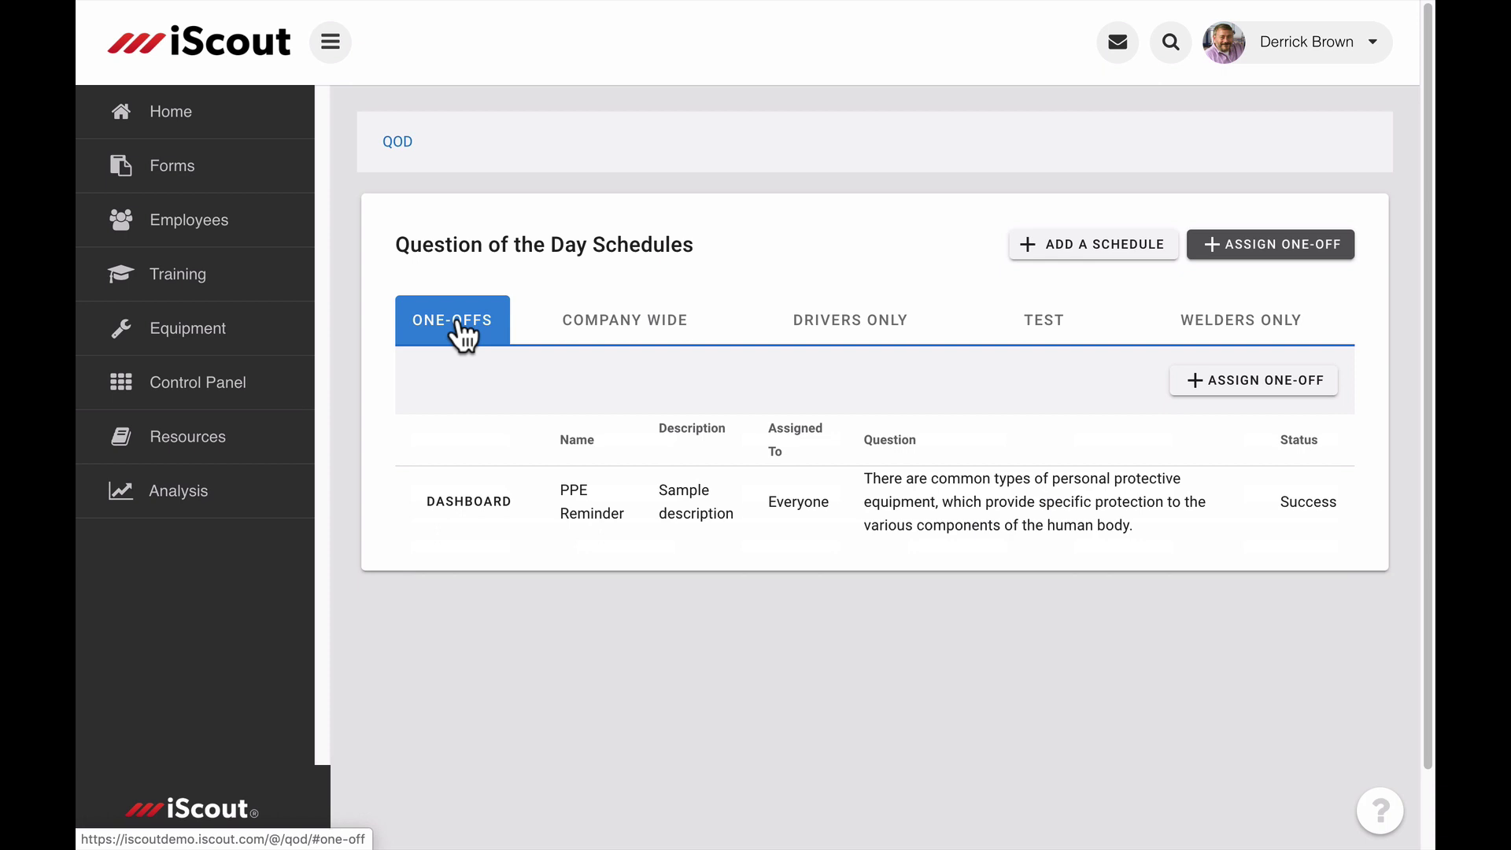
click(1221, 381)
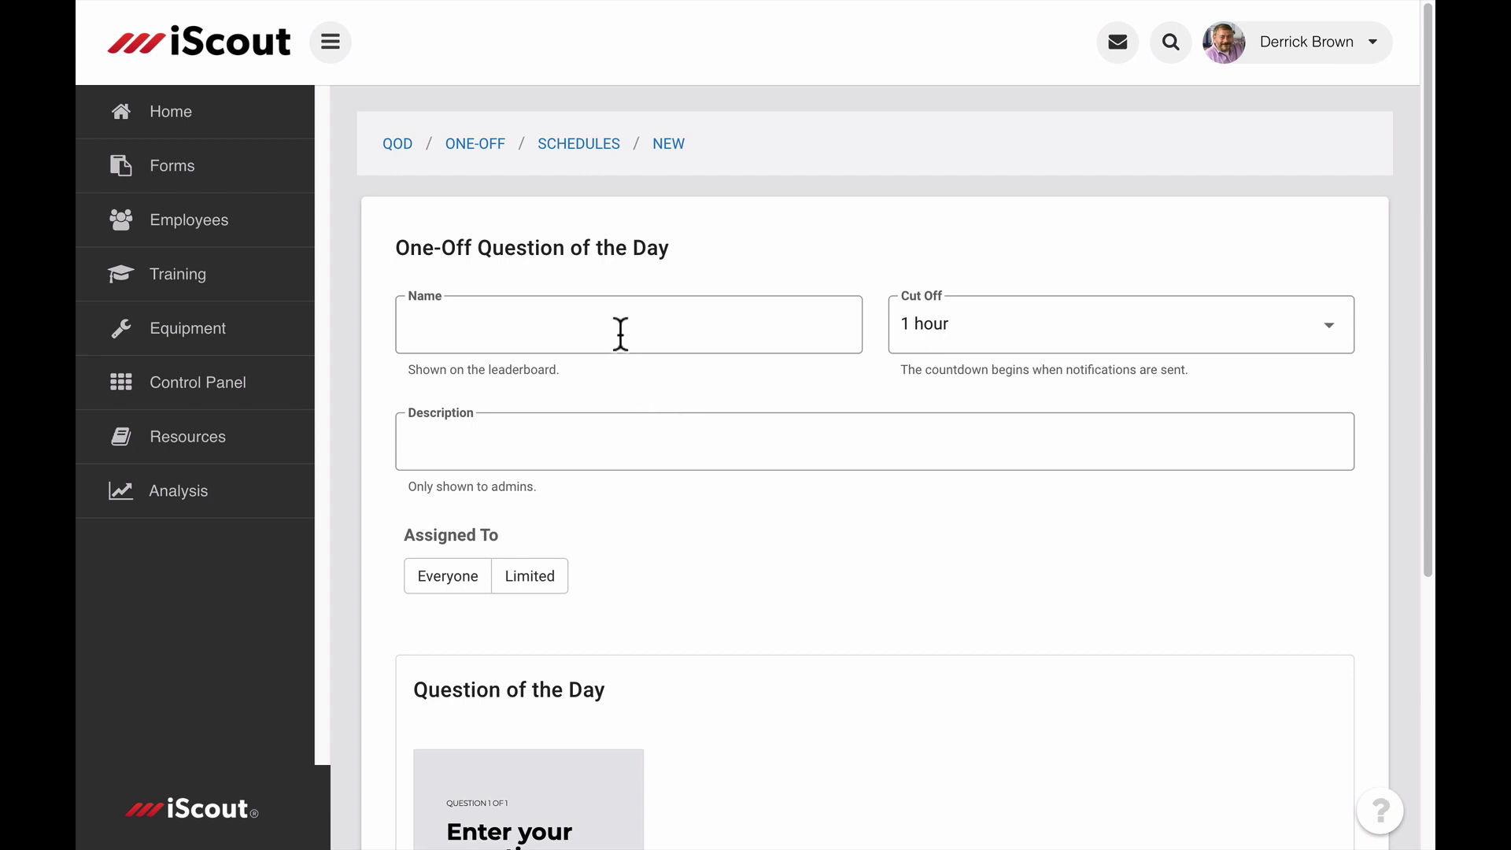
click(621, 331)
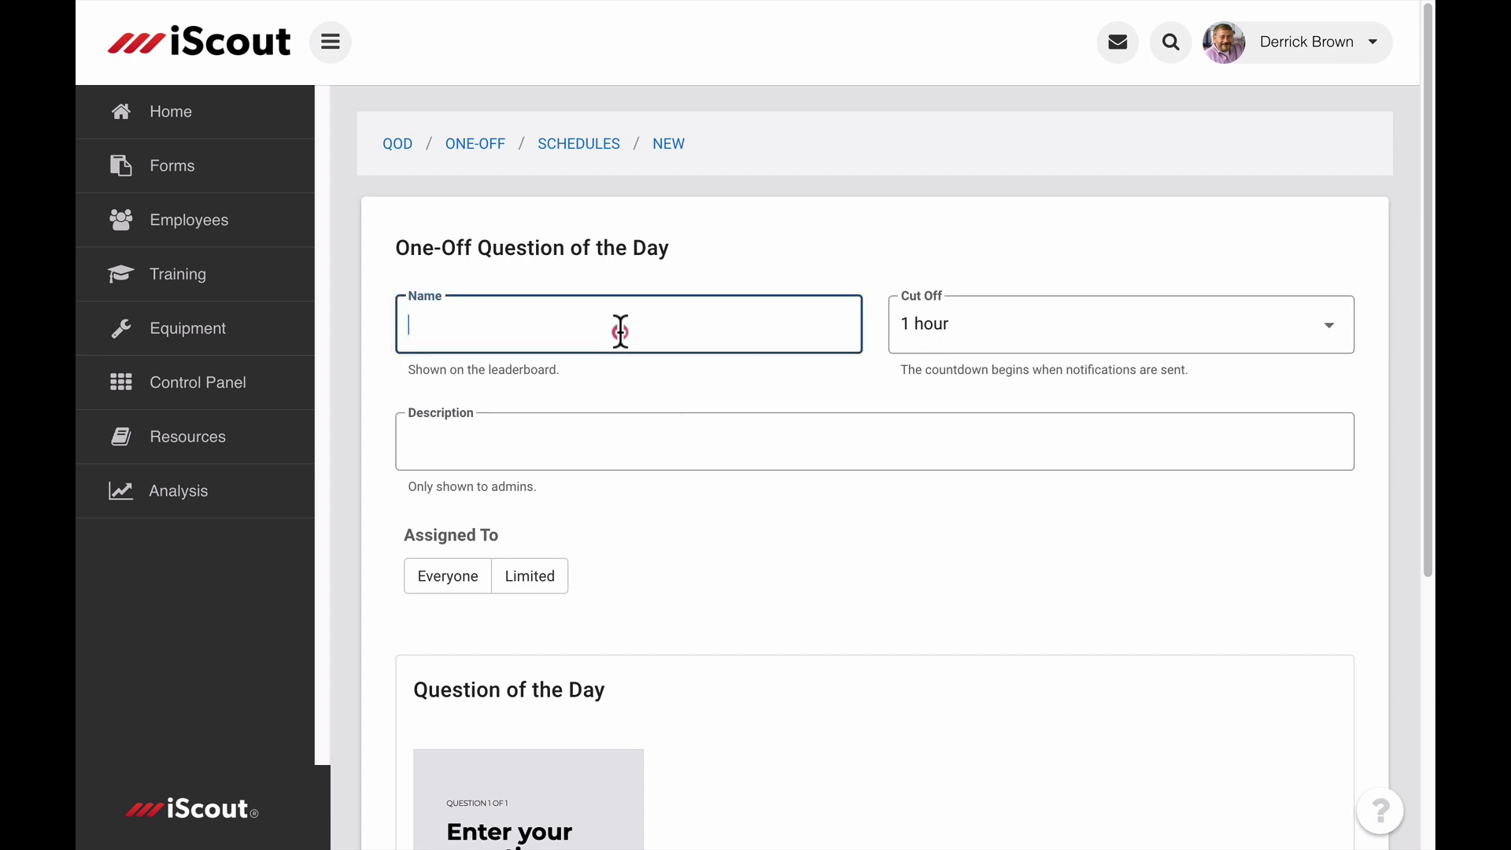
text(PPE Reminder)
click(961, 339)
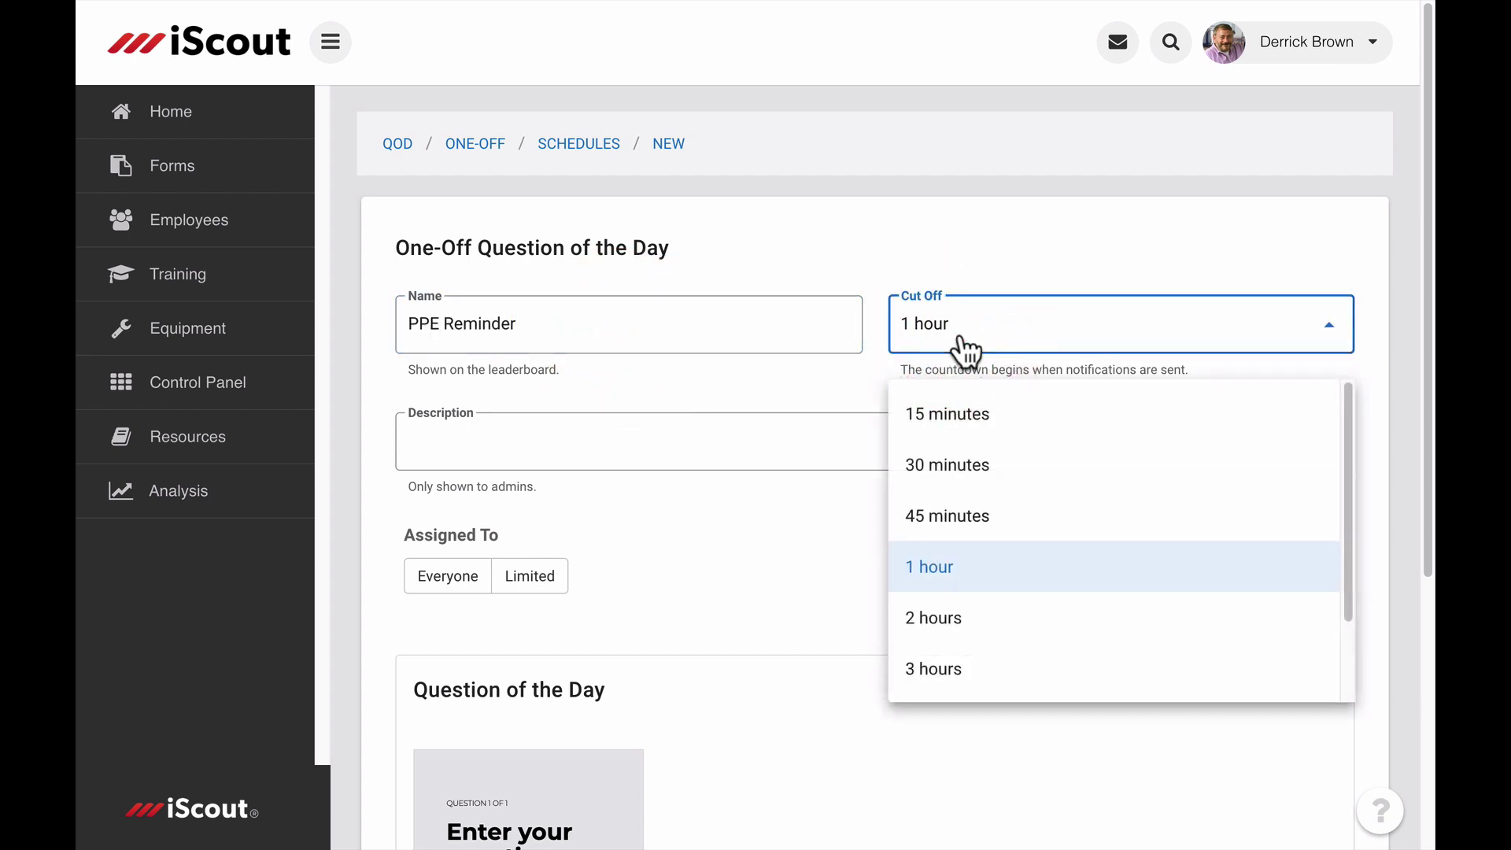
click(679, 438)
text(Sample Description)
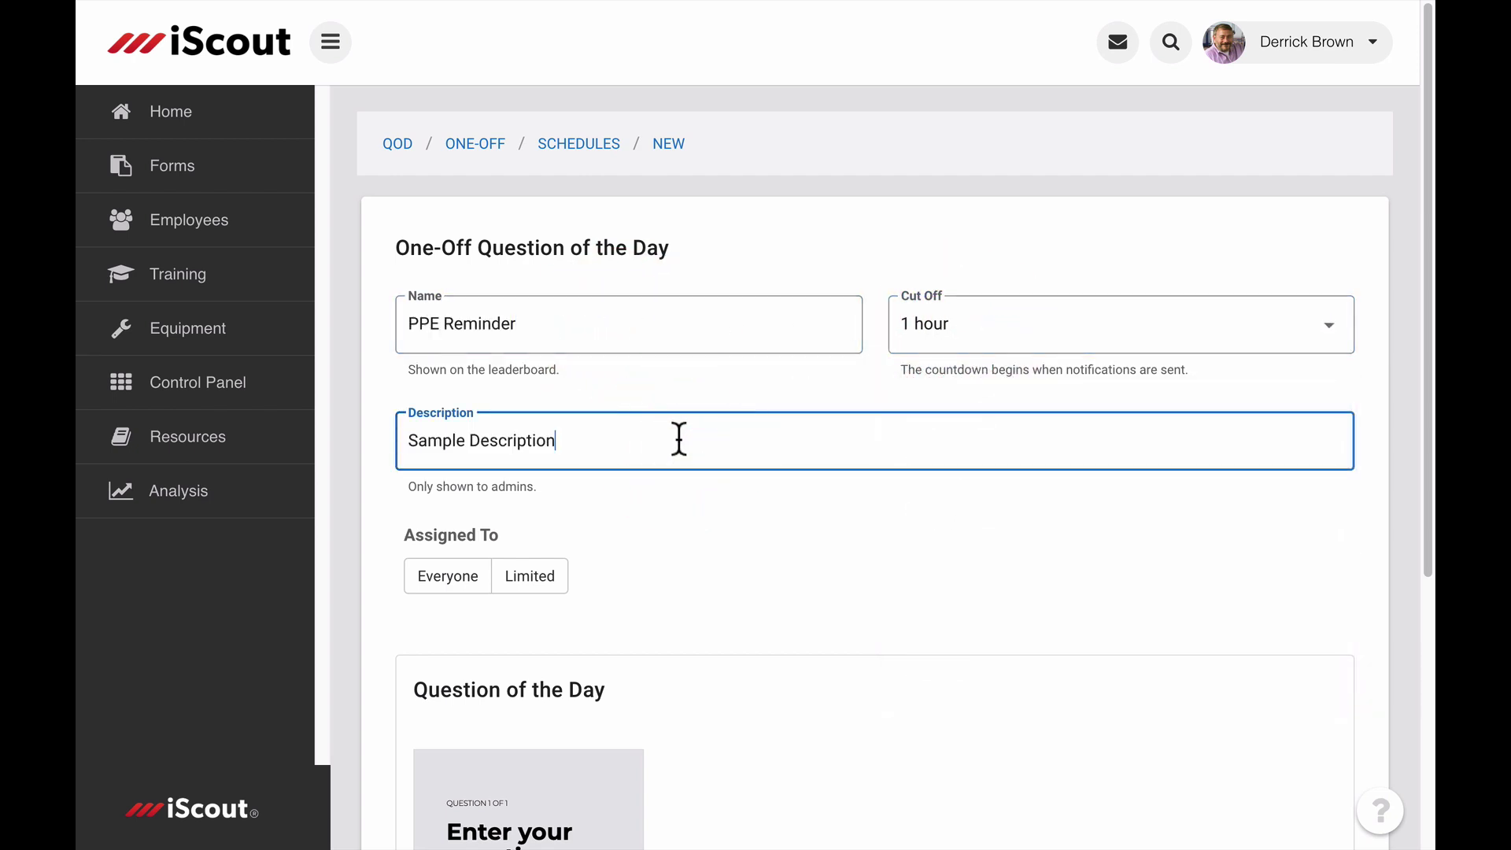
Assign the one-off to everyone and import the first question from the Personal Protective Equipment (PPE) lesson
click(454, 571)
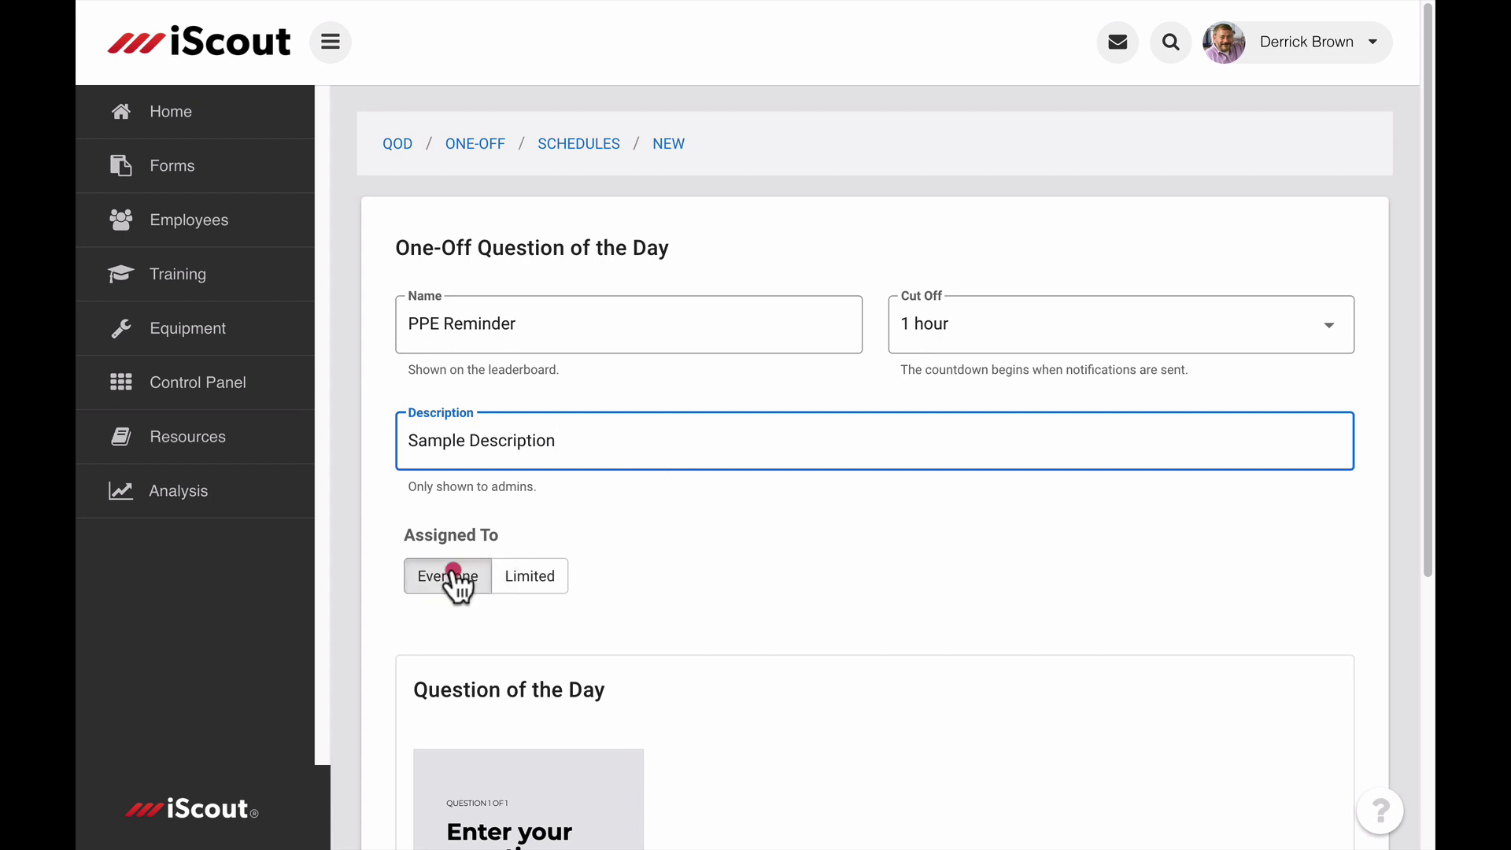
scroll(451, 581, down, 5)
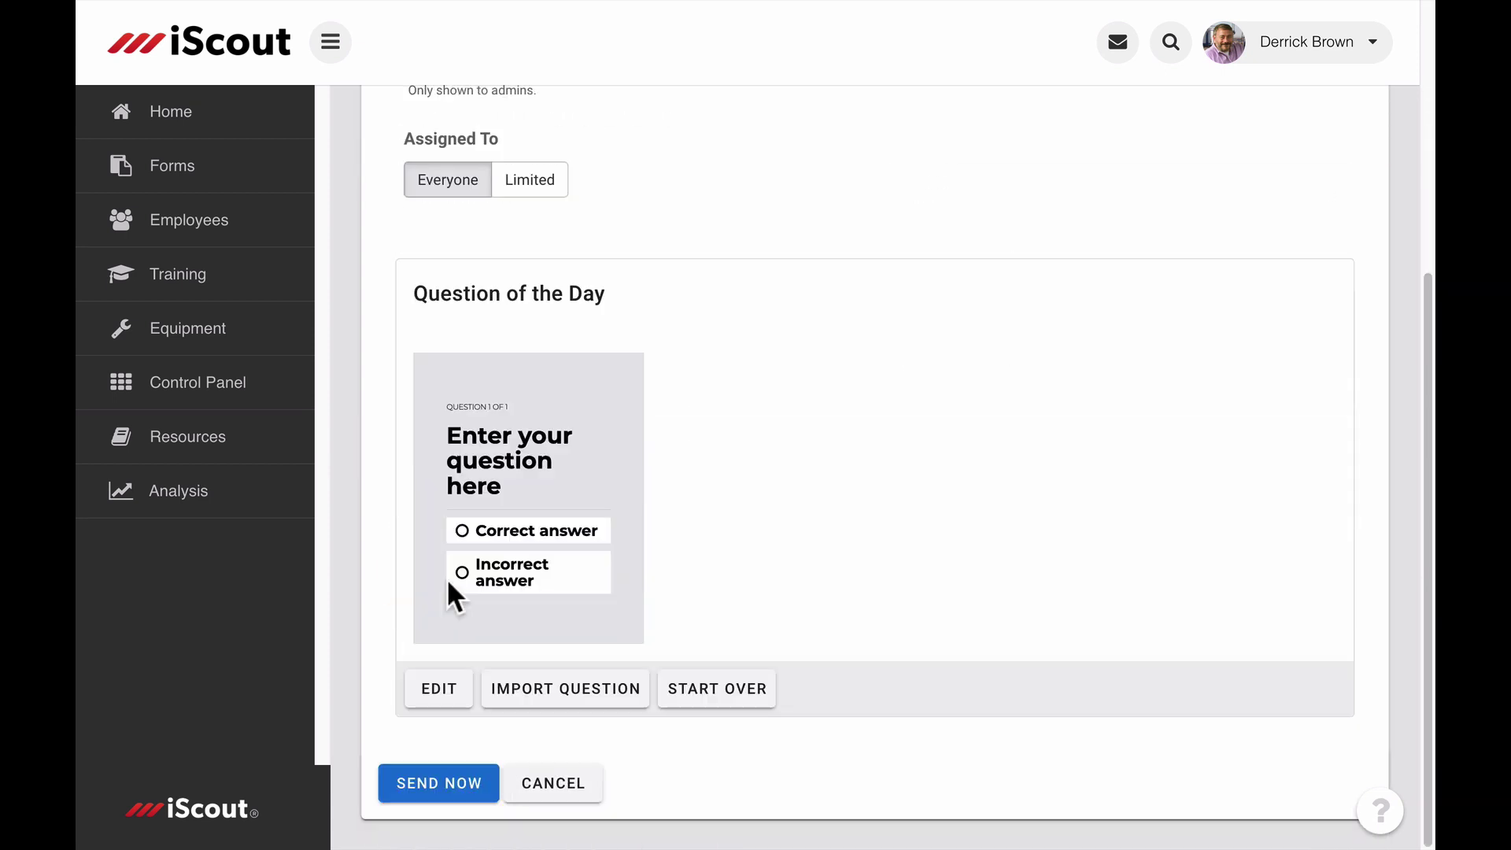
click(535, 689)
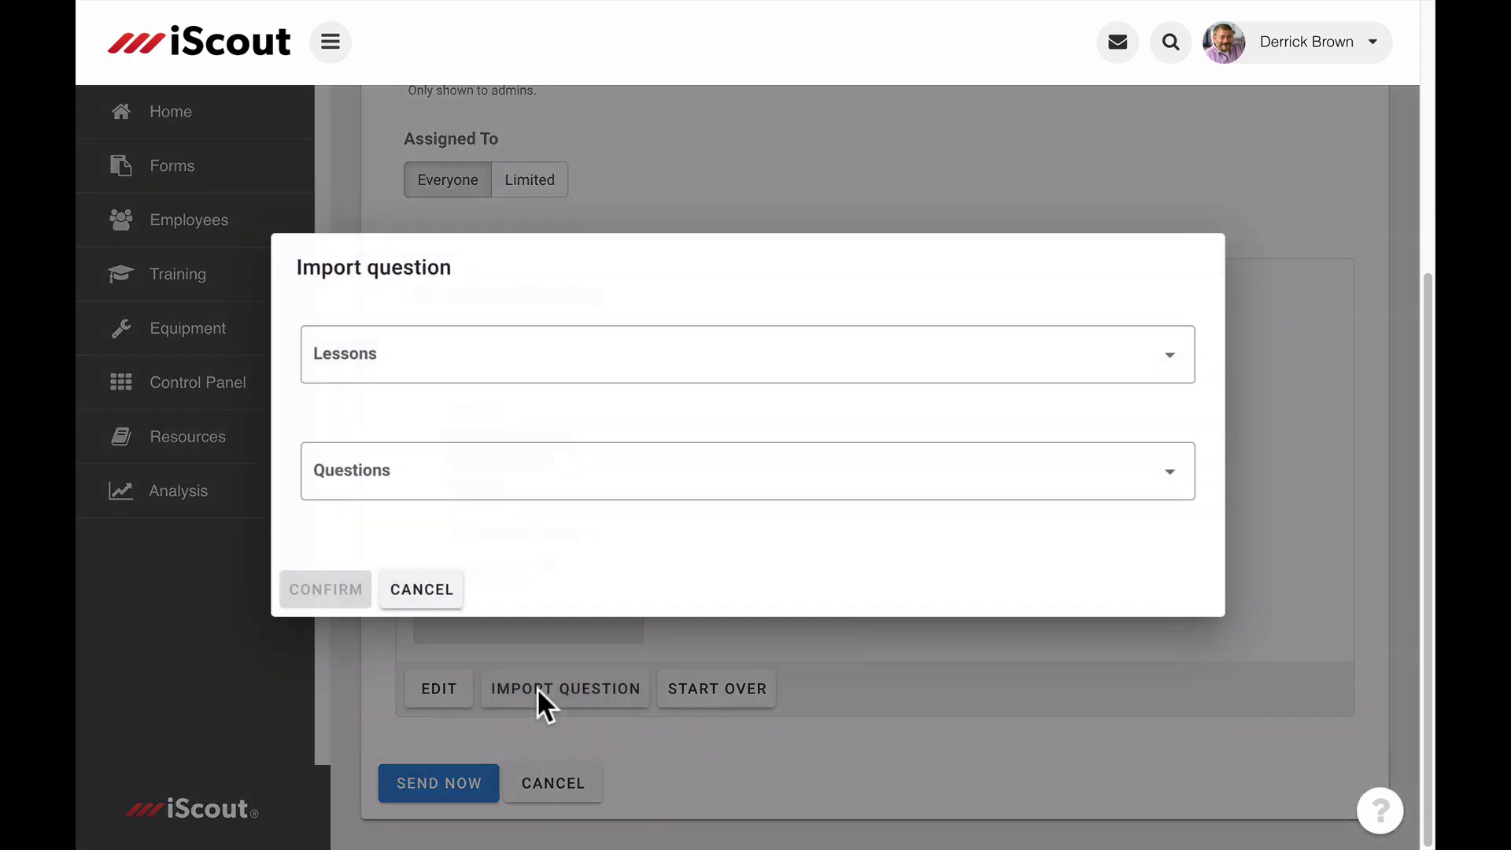
click(589, 374)
click(474, 614)
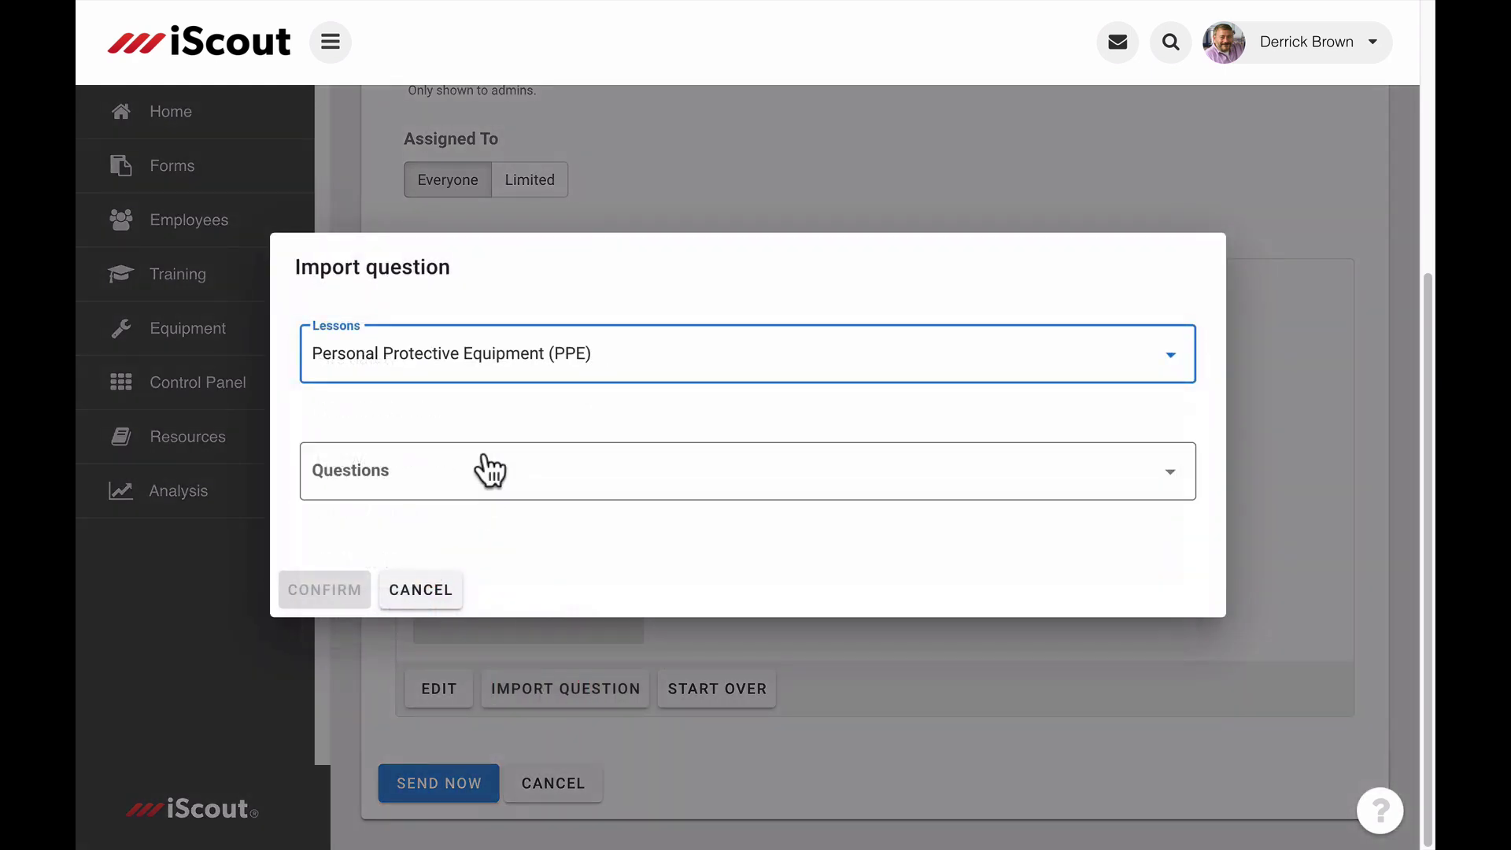
click(466, 468)
click(466, 478)
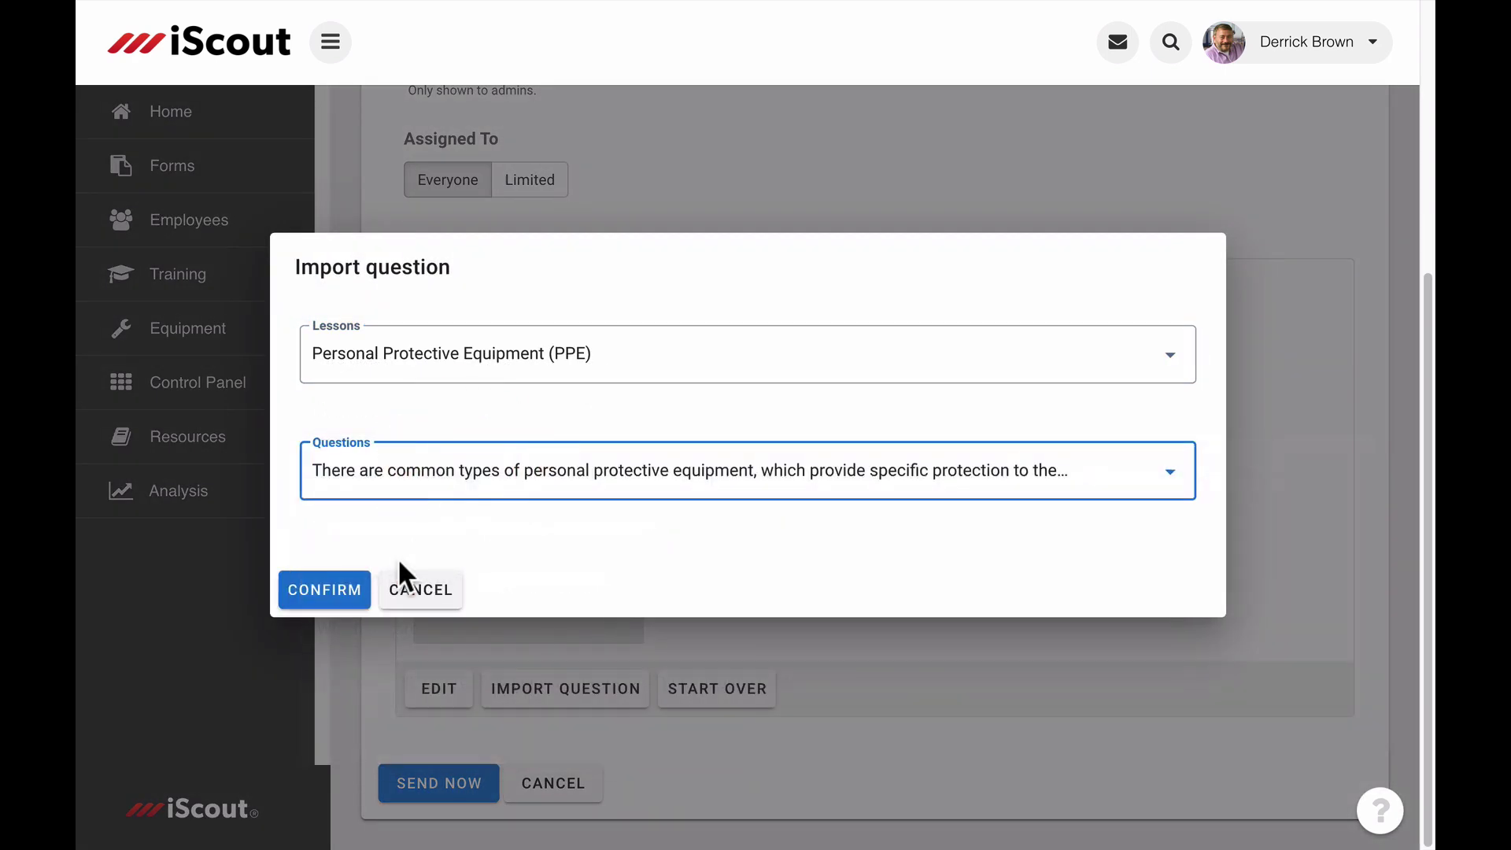
click(340, 590)
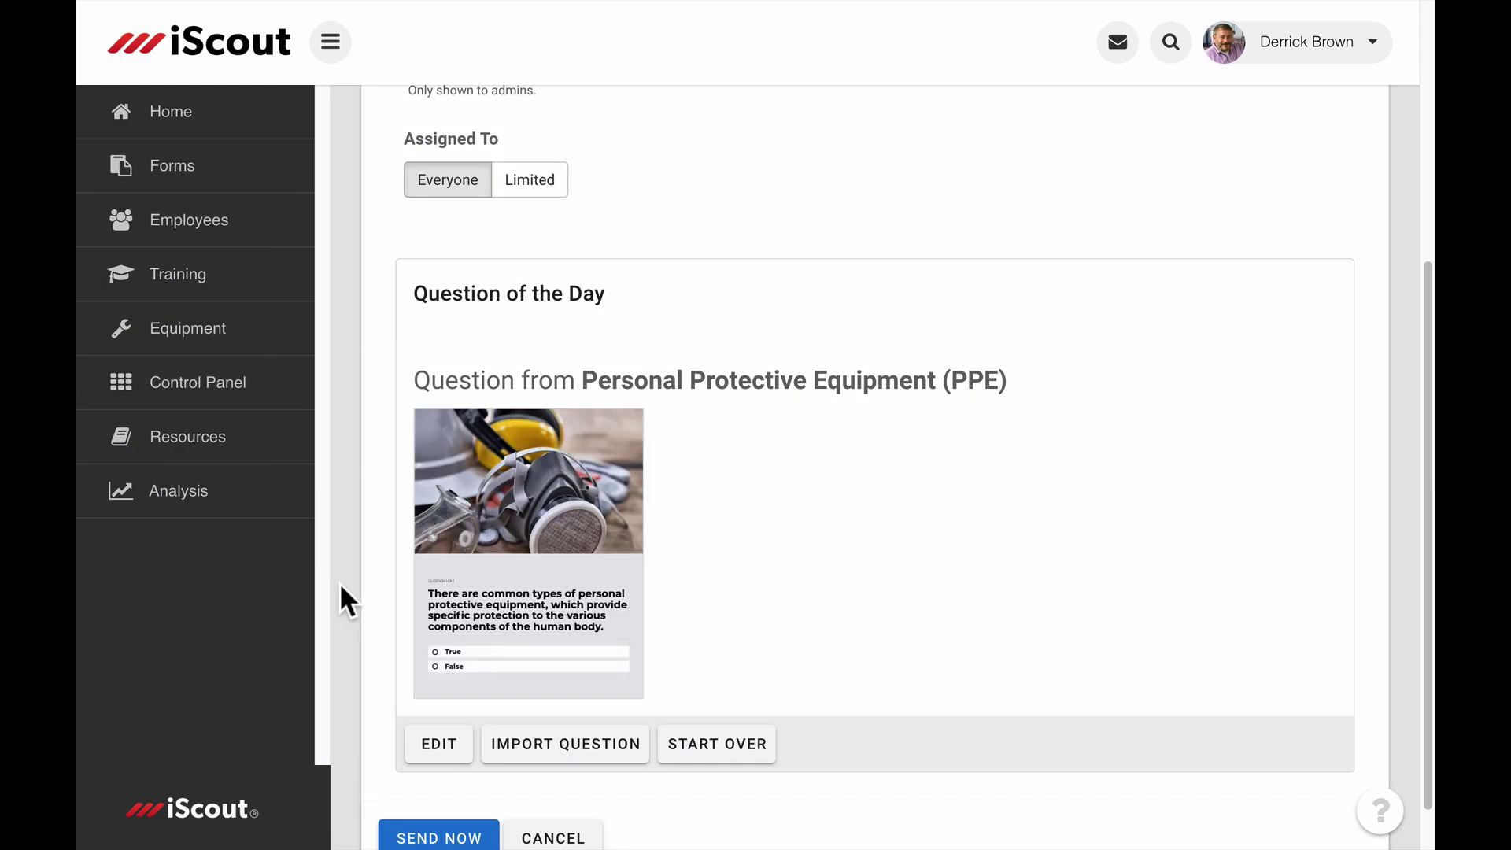
Send the PPE Reminder one-off now and confirm it in the 'Are you sure?' dialog
scroll(363, 337, down, 1)
click(413, 782)
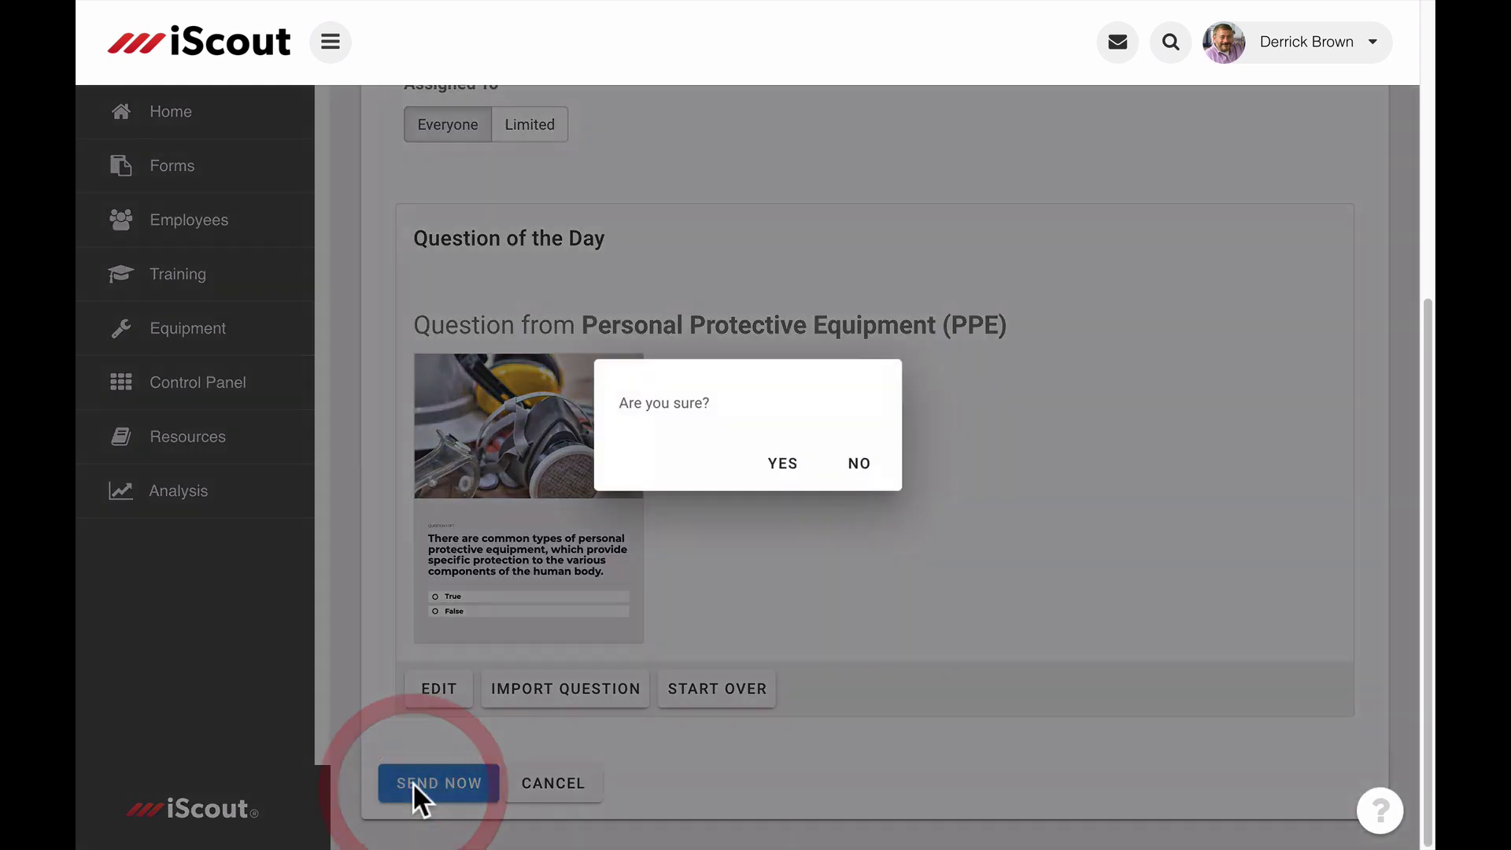
click(779, 468)
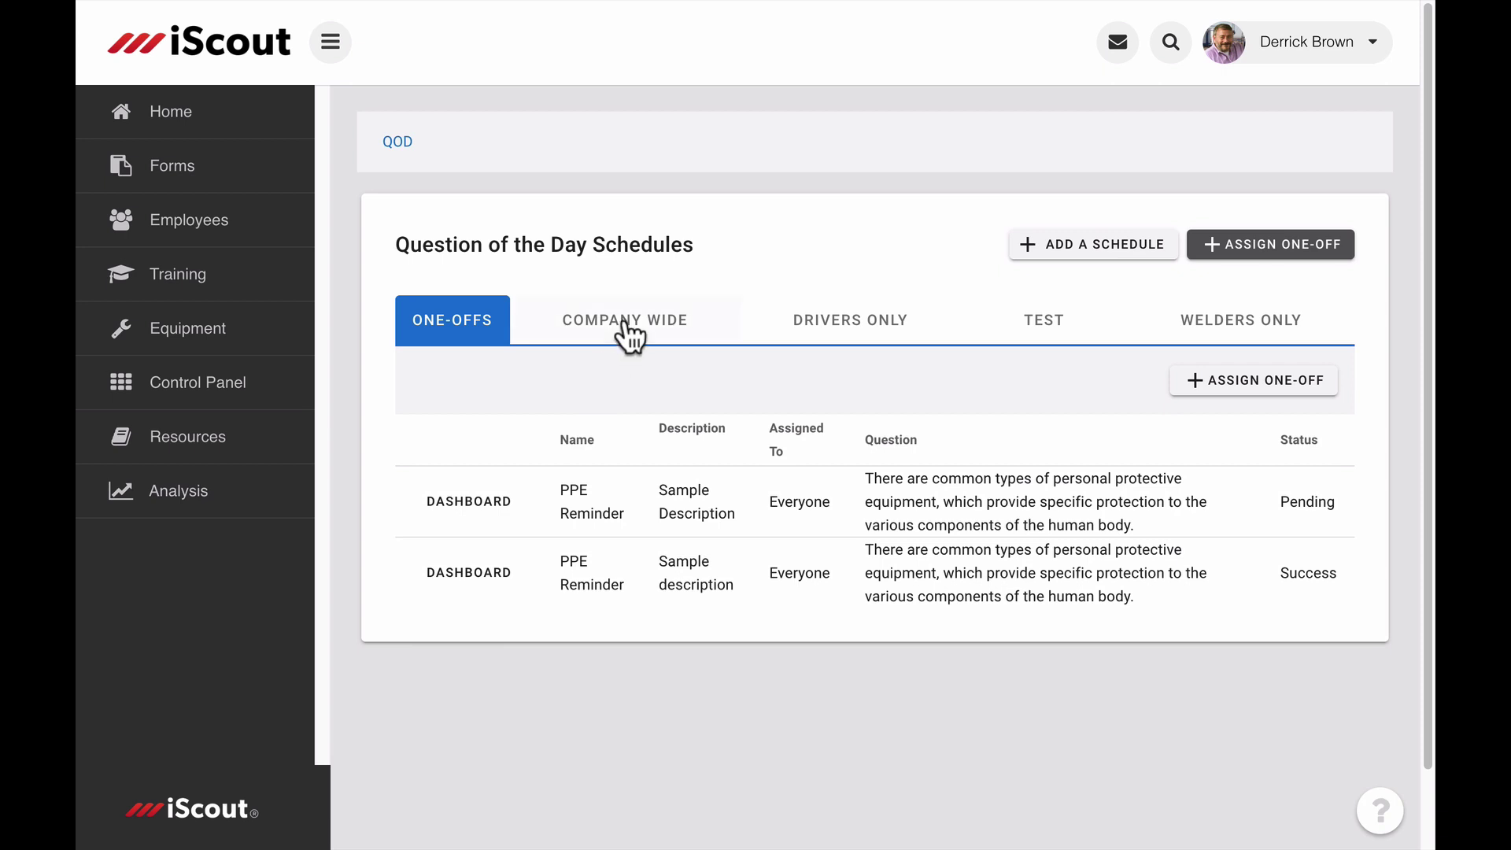
Switch to the Company Wide schedule and open the Apr. 13 2020 question's dashboard
click(626, 323)
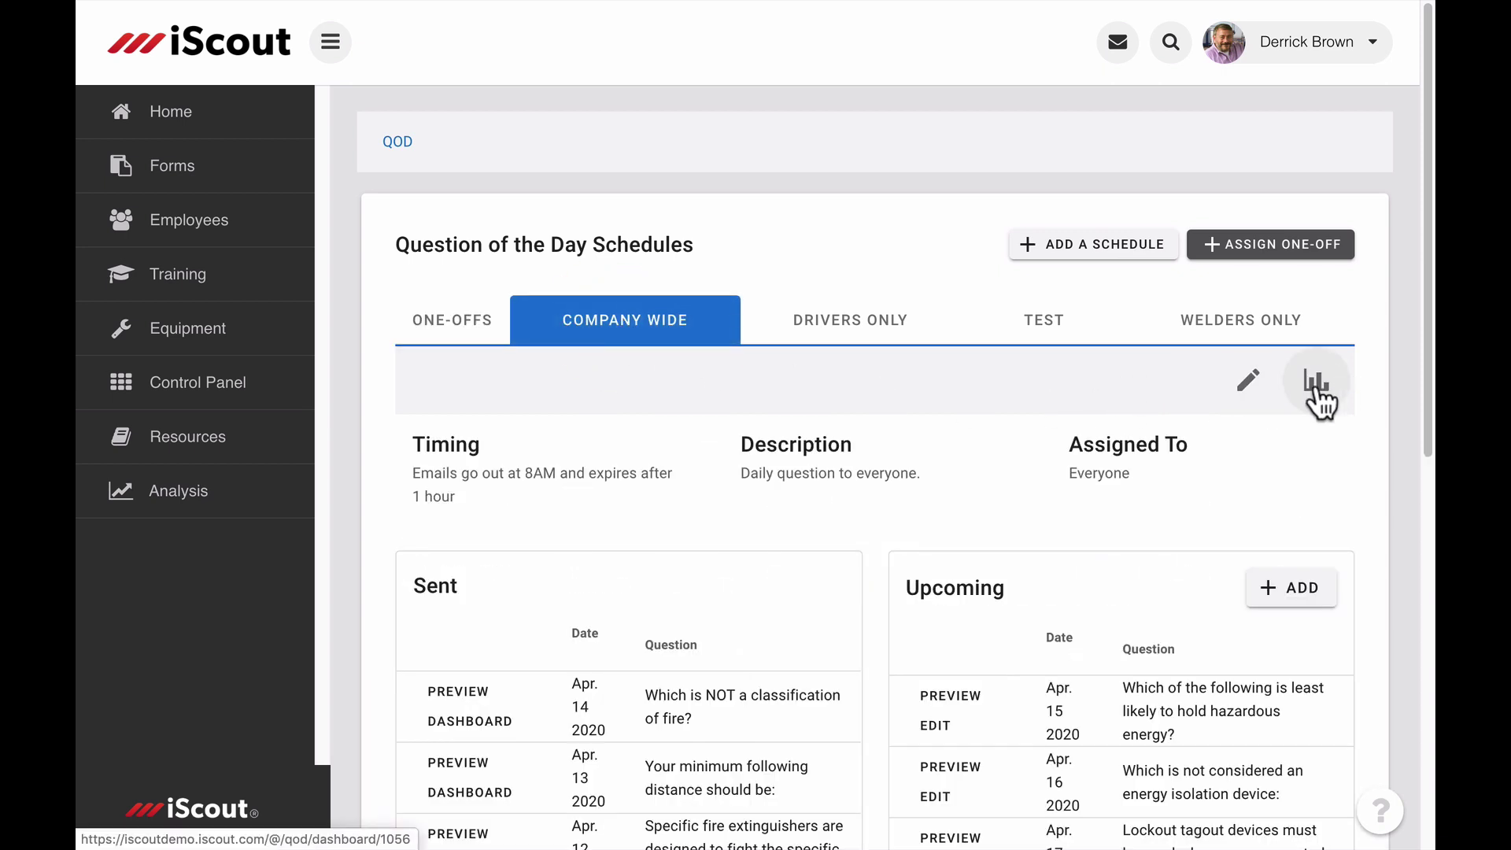
click(469, 791)
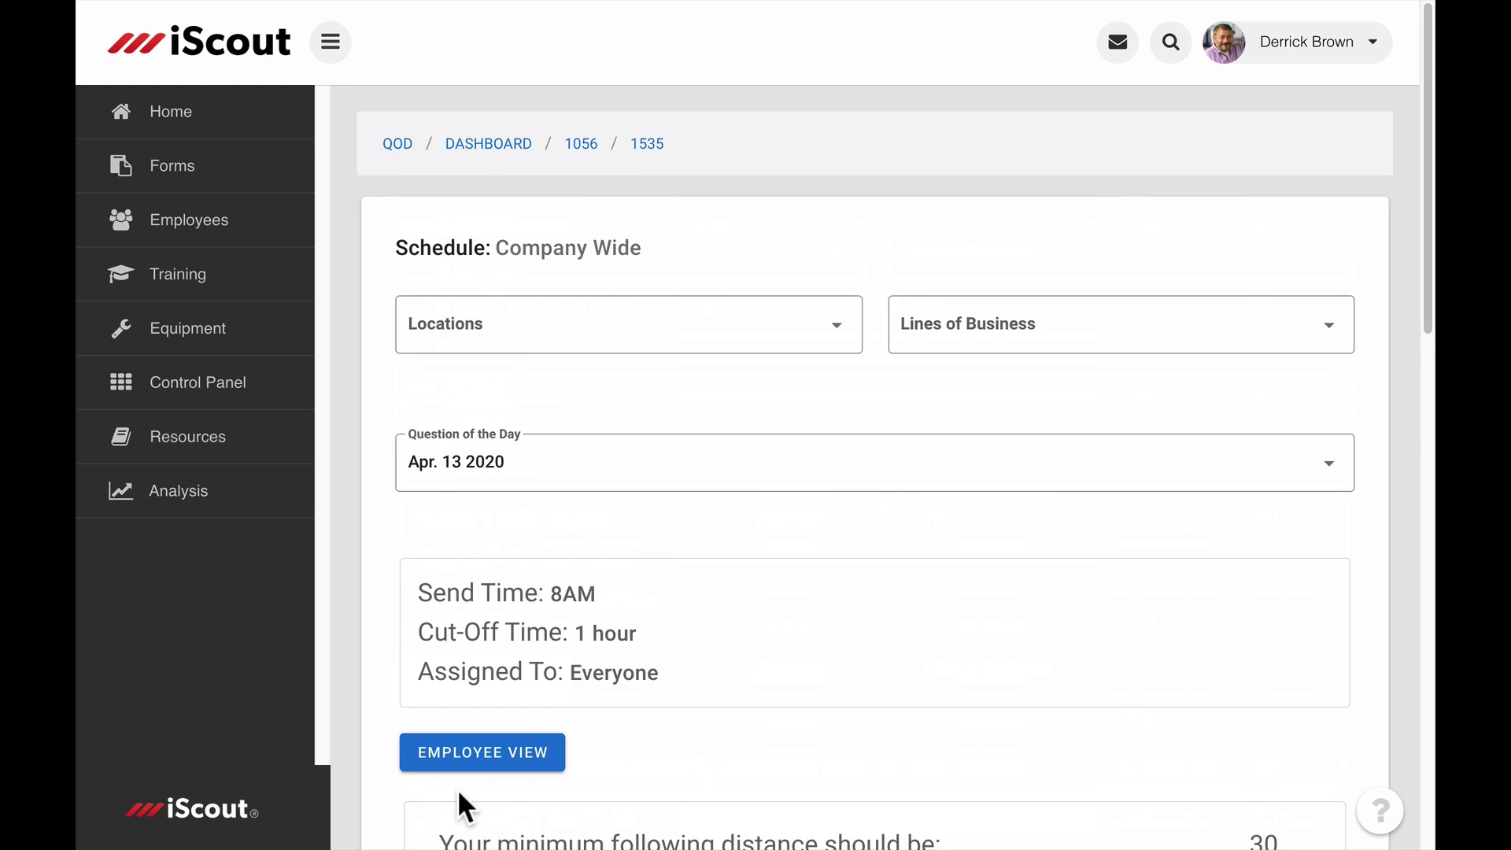
Scroll through the Apr. 13 2020 results: 30 answers, 45% responded, 70% correct
scroll(459, 793, down, 5)
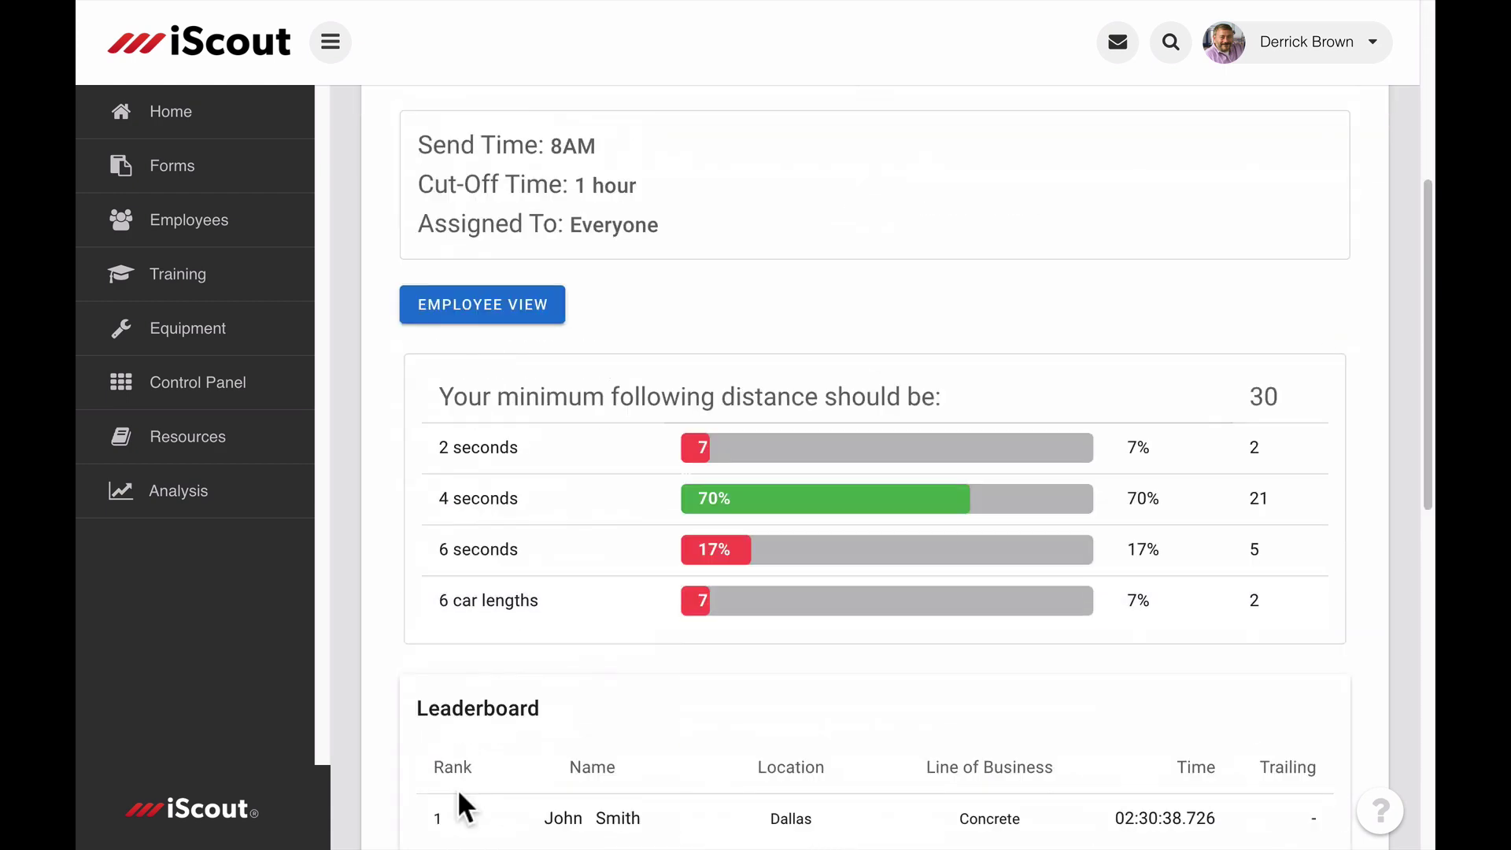
scroll(459, 793, down, 5)
scroll(458, 792, down, 5)
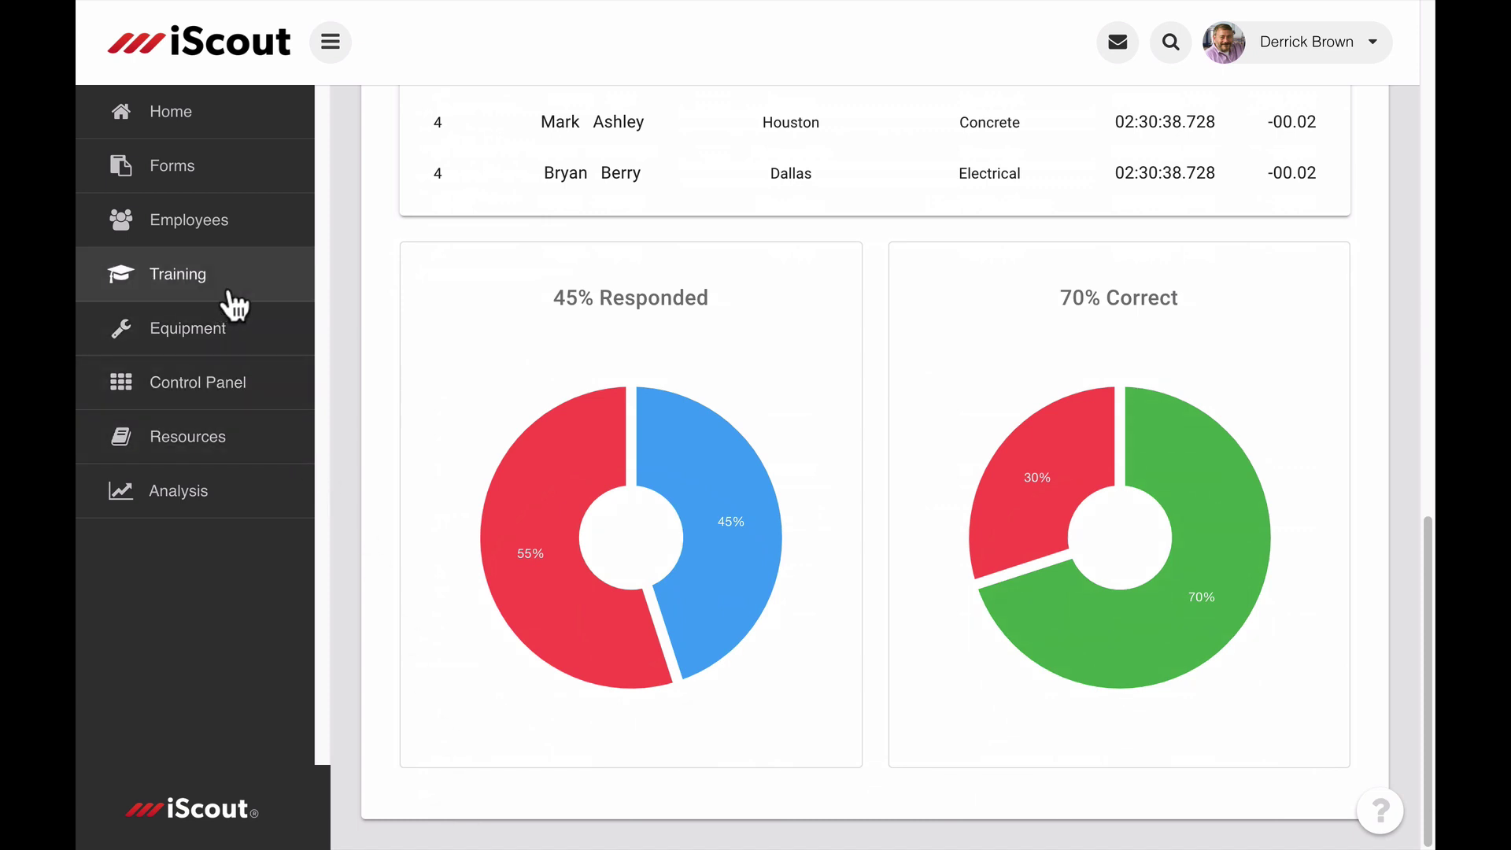
Run Training's 2020 Analytics filtered to All Drivers Only questions and review the lesson results
click(230, 287)
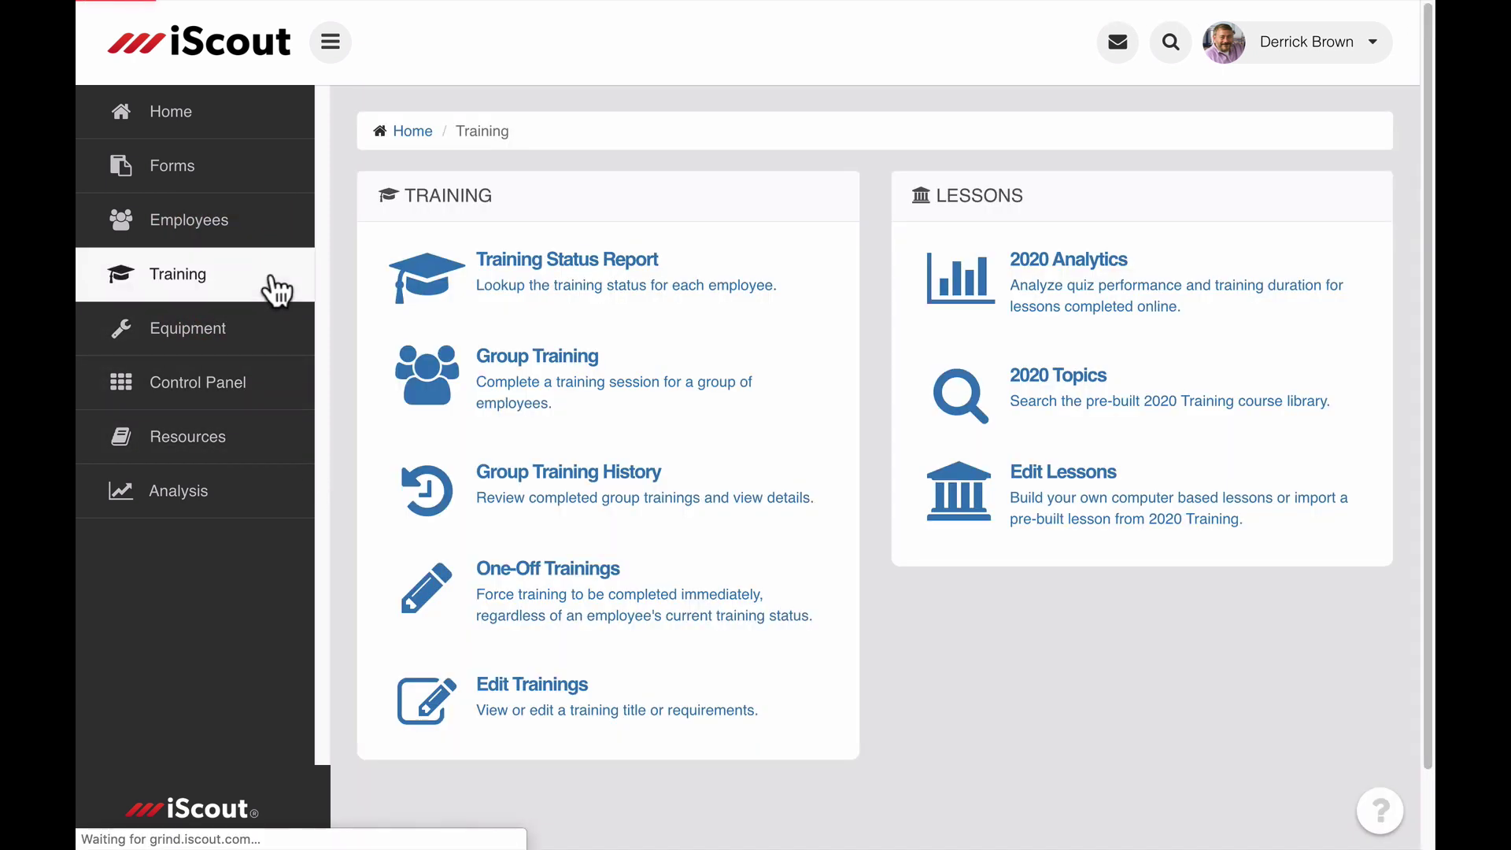
click(1058, 272)
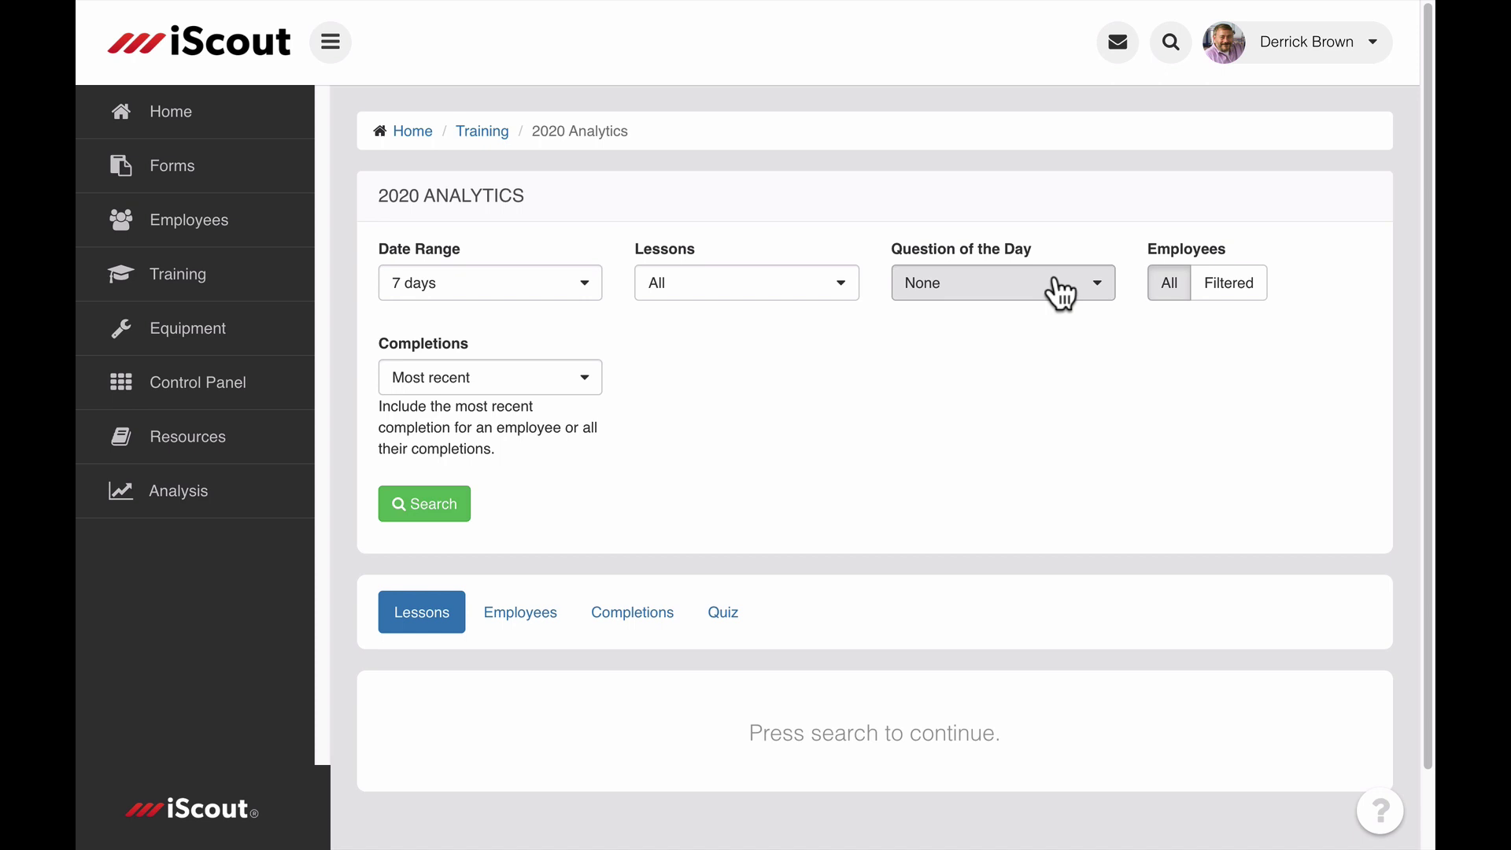
click(971, 272)
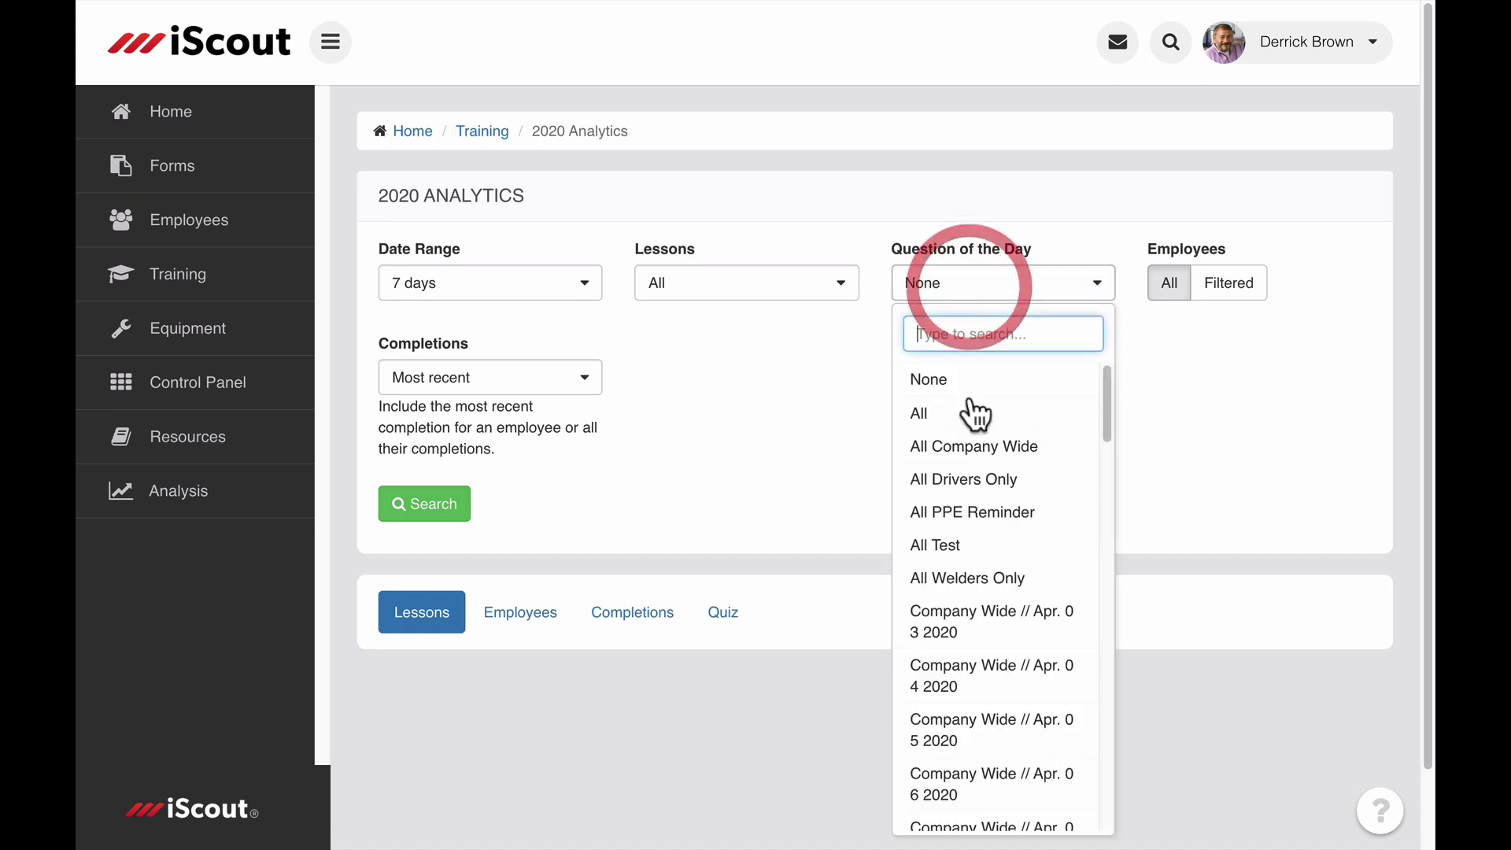
click(965, 465)
click(432, 483)
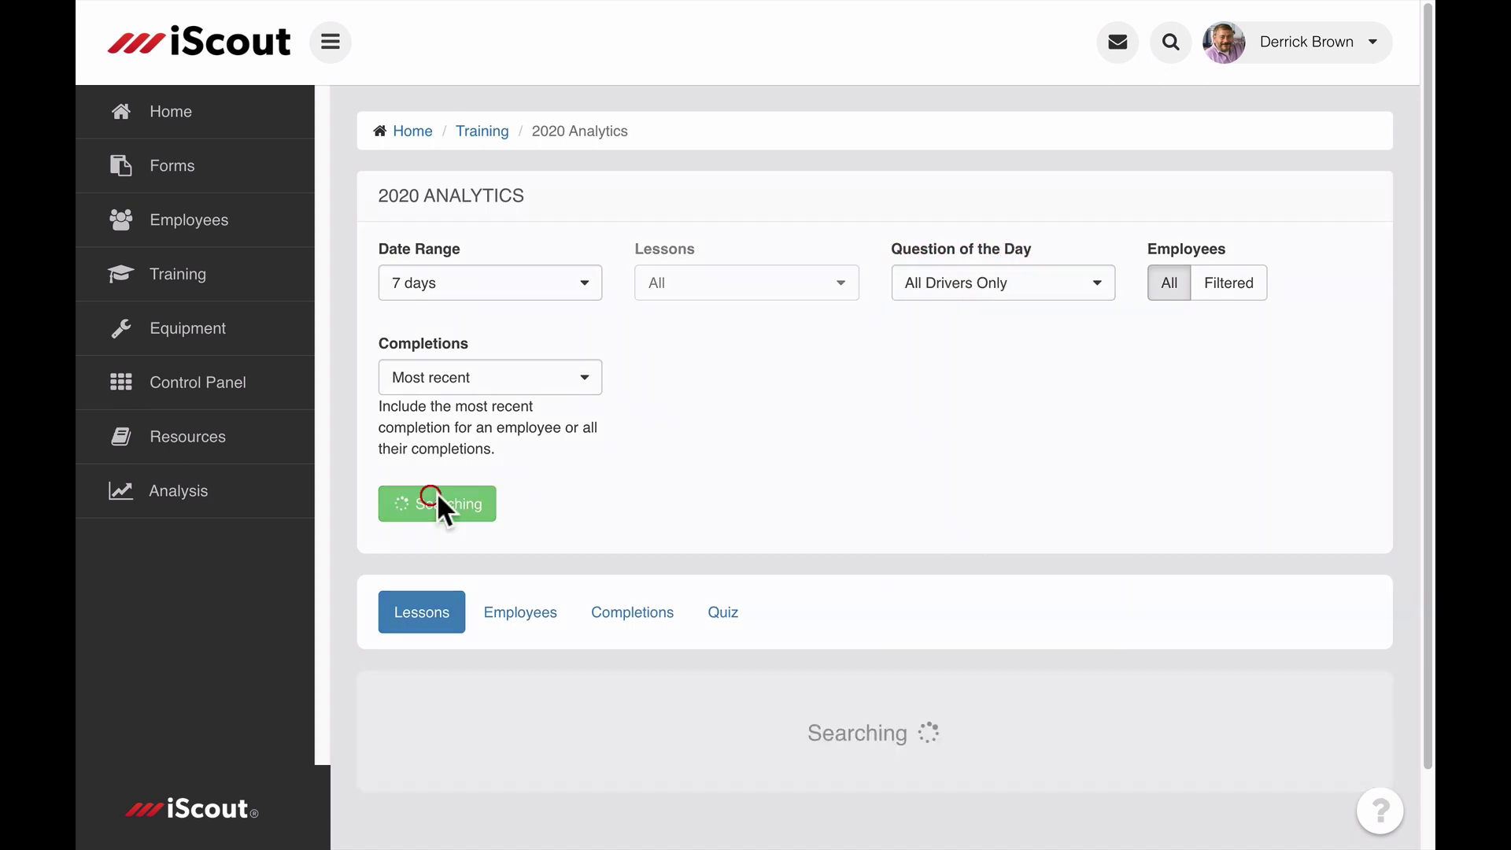
scroll(783, 535, down, 5)
scroll(783, 536, down, 1)
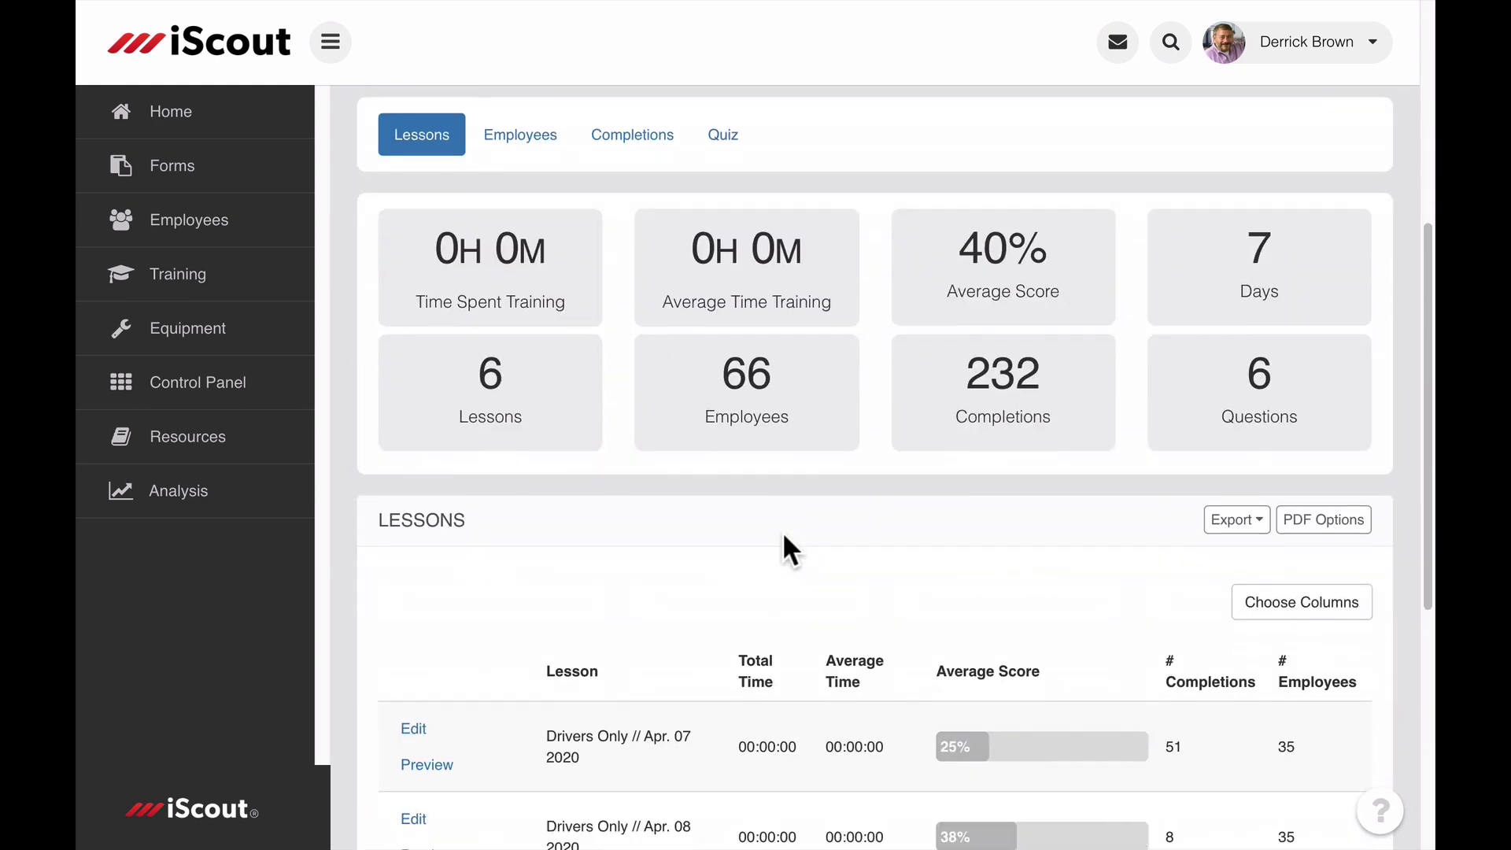
Review the Employees, Completions and top missed Quiz questions results
click(525, 132)
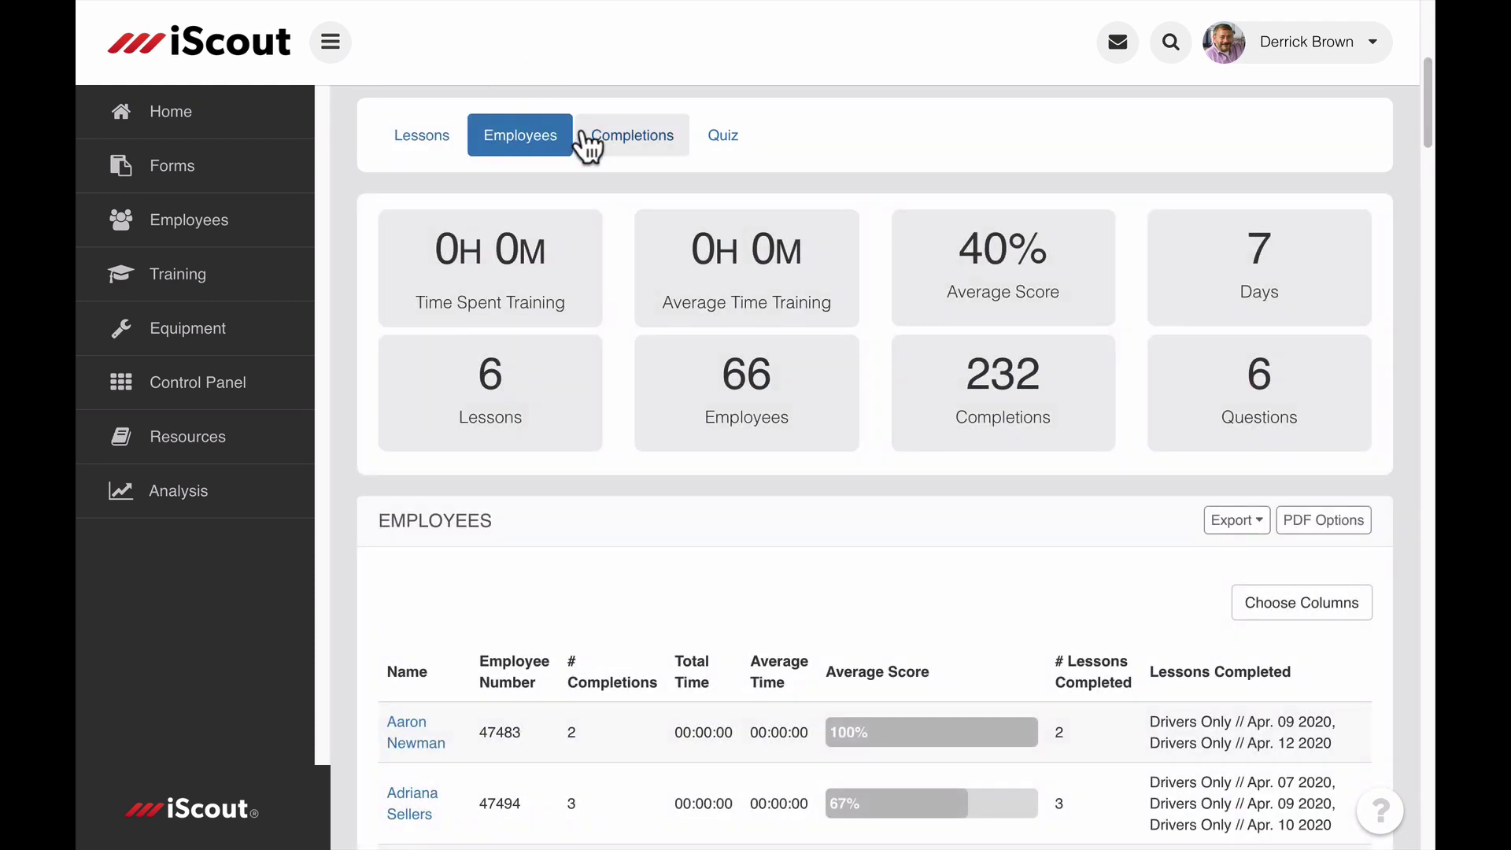
click(607, 136)
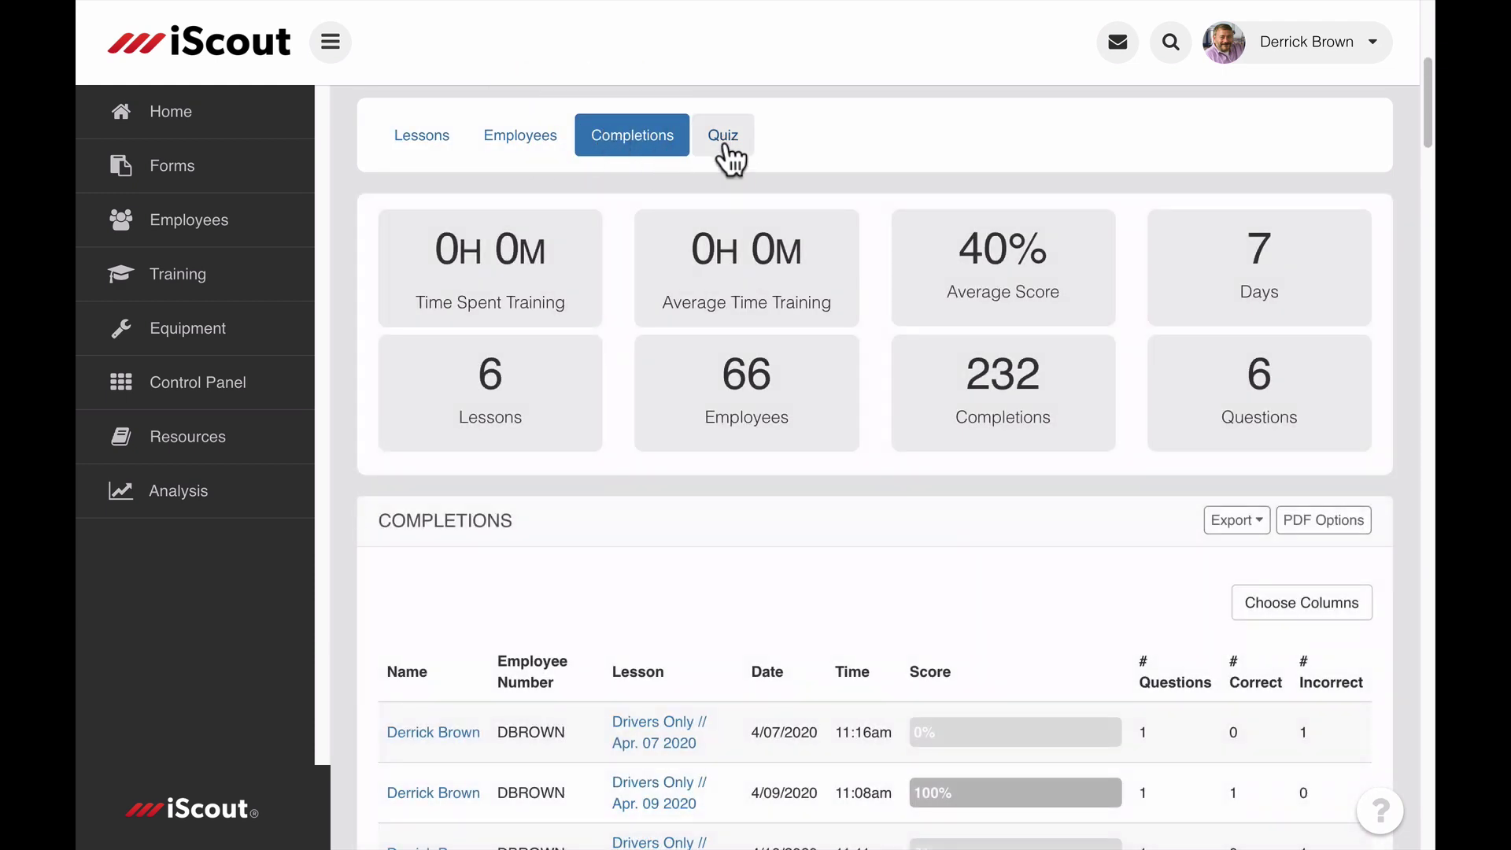
click(724, 148)
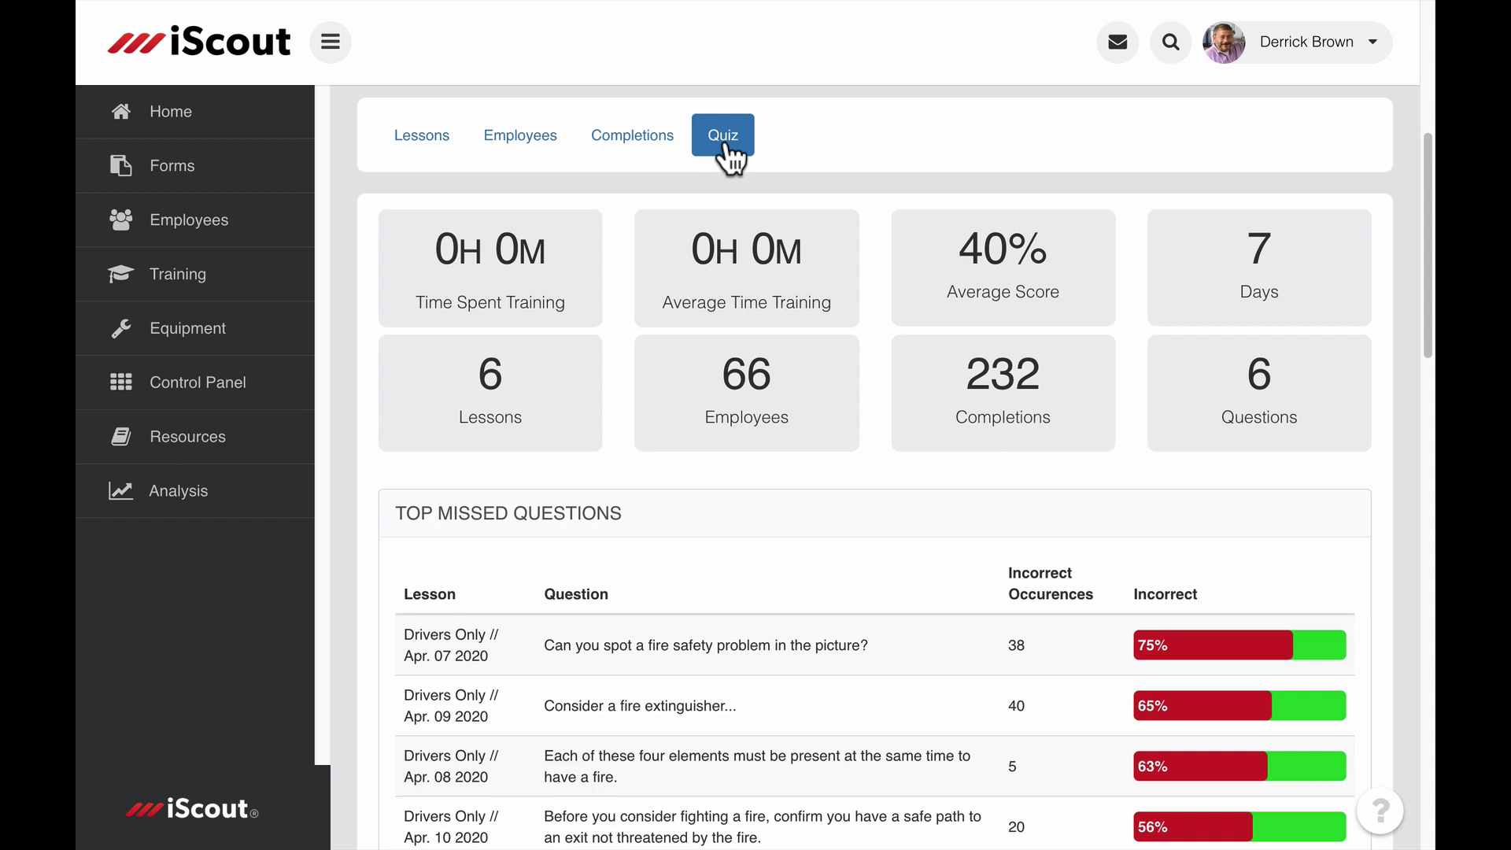
Begin a new Control Panel rule using 2020 Analytics data, then cancel it and return
click(236, 385)
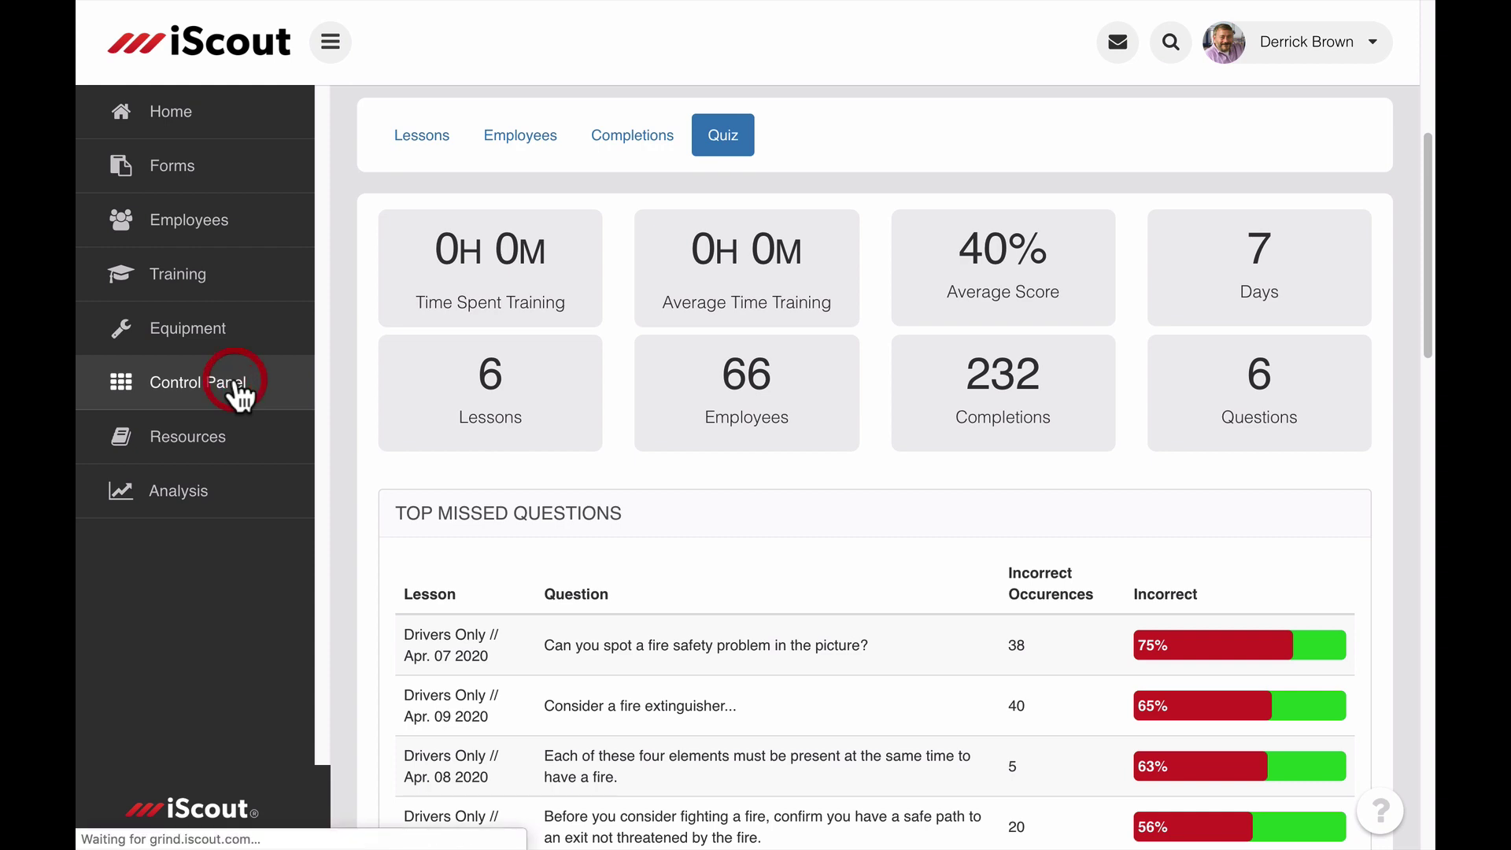
scroll(508, 596, down, 6)
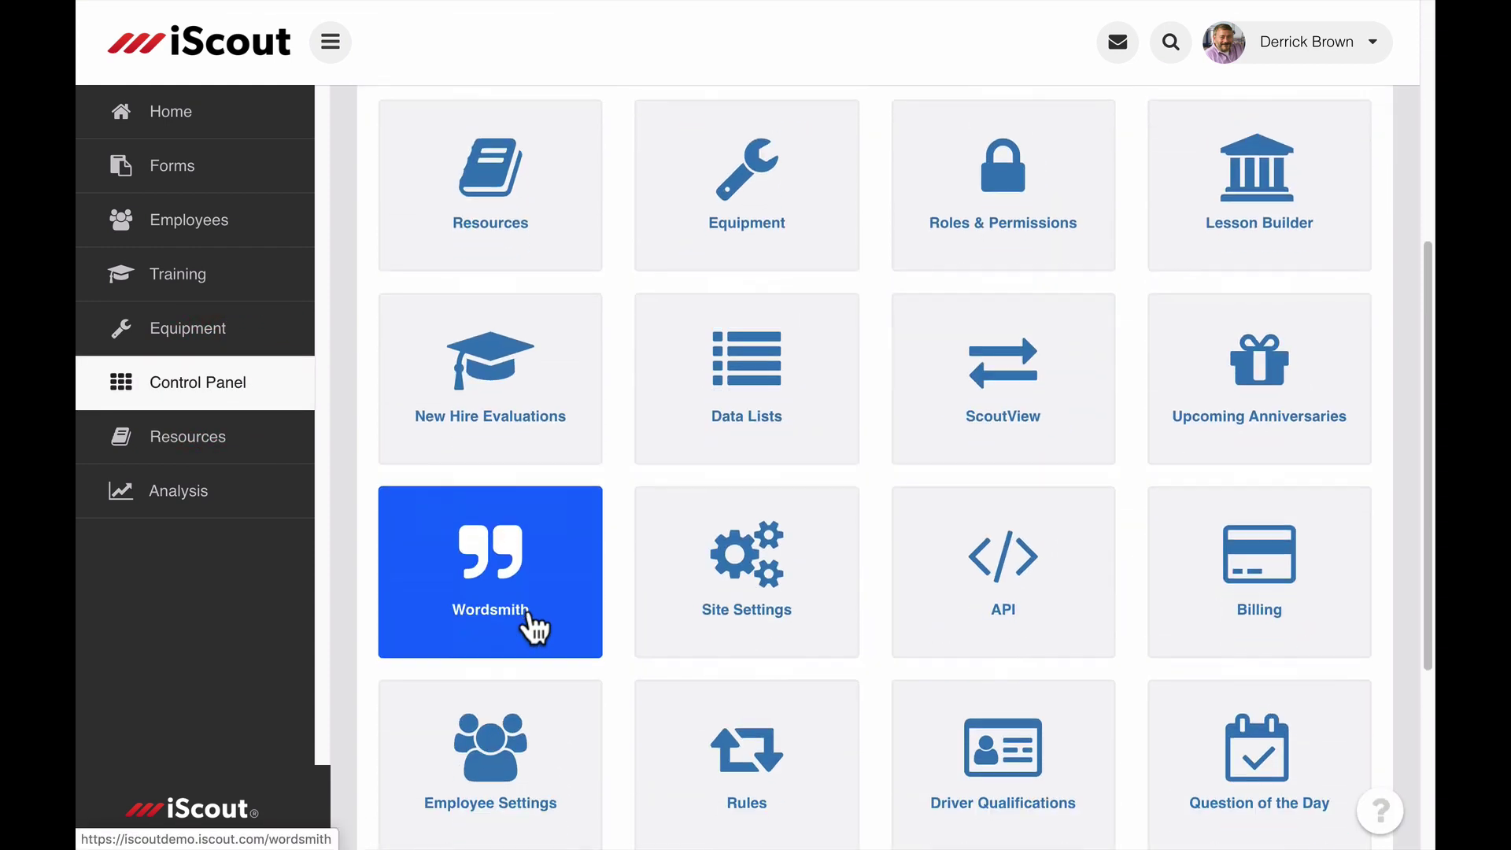
scroll(533, 624, down, 4)
click(718, 504)
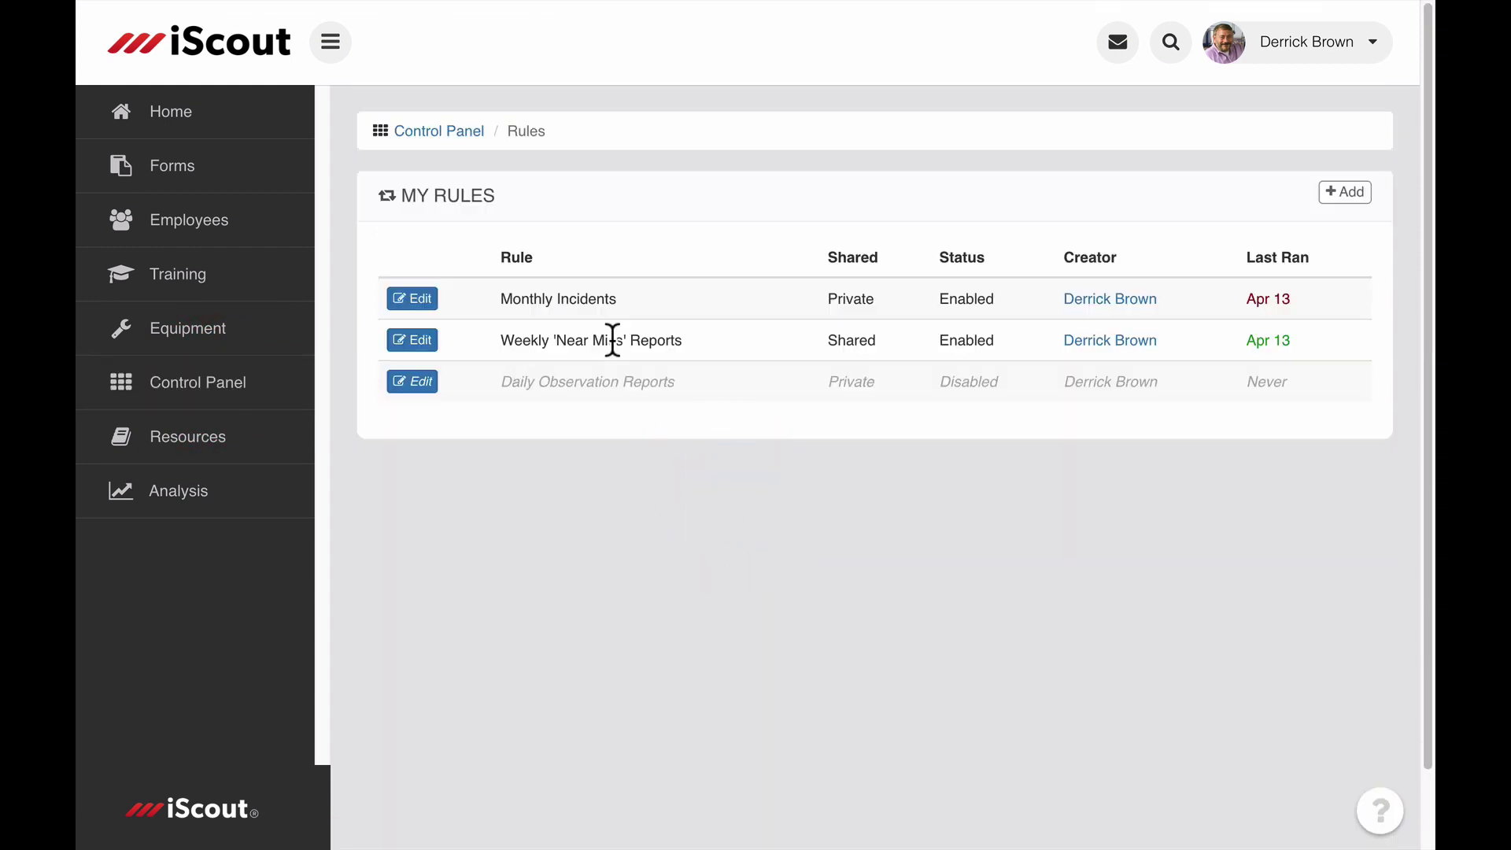
click(1357, 193)
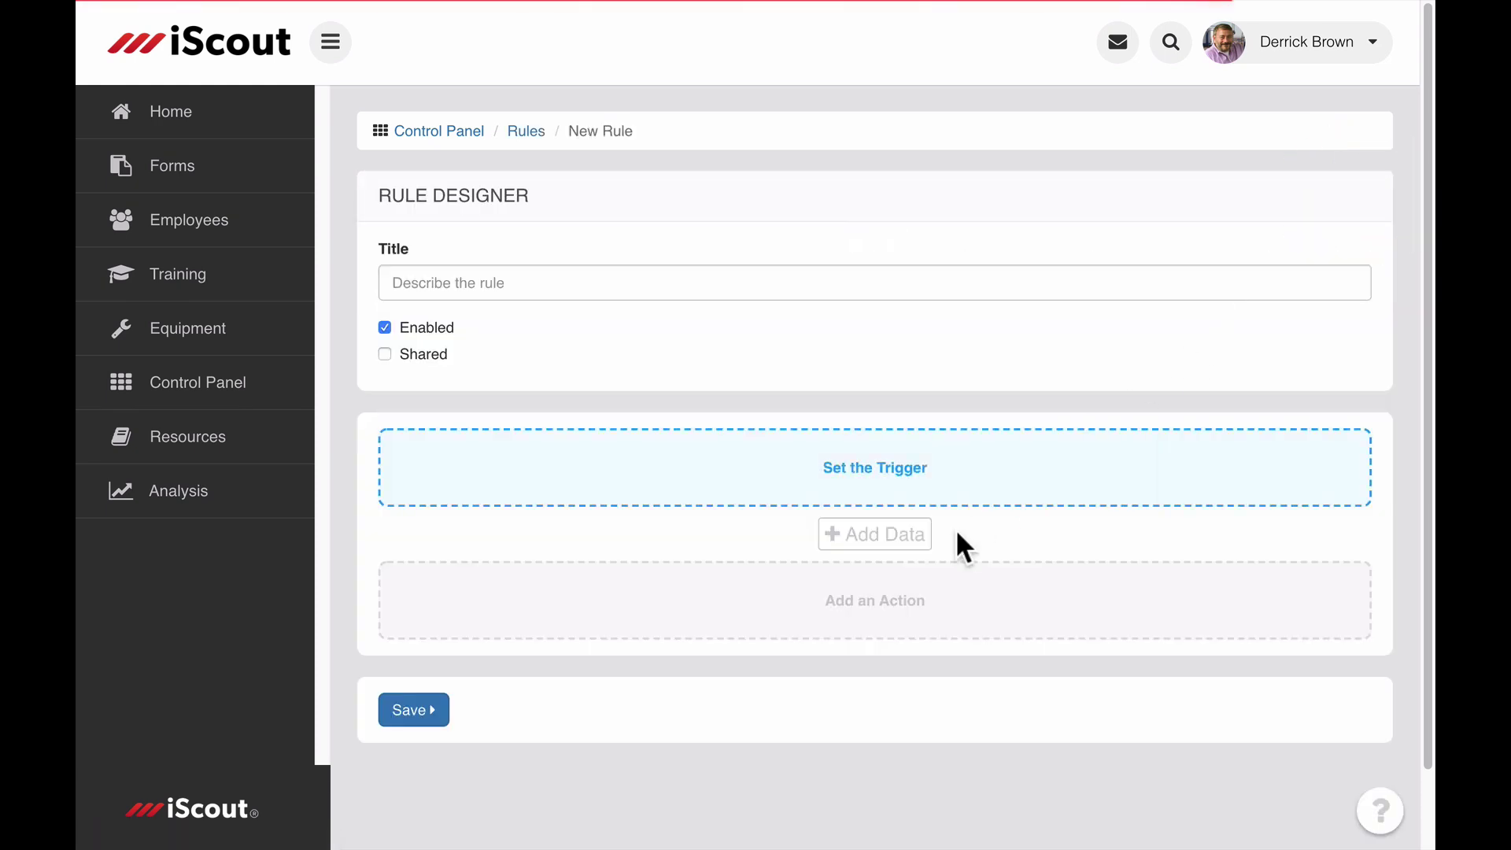
click(911, 545)
click(671, 433)
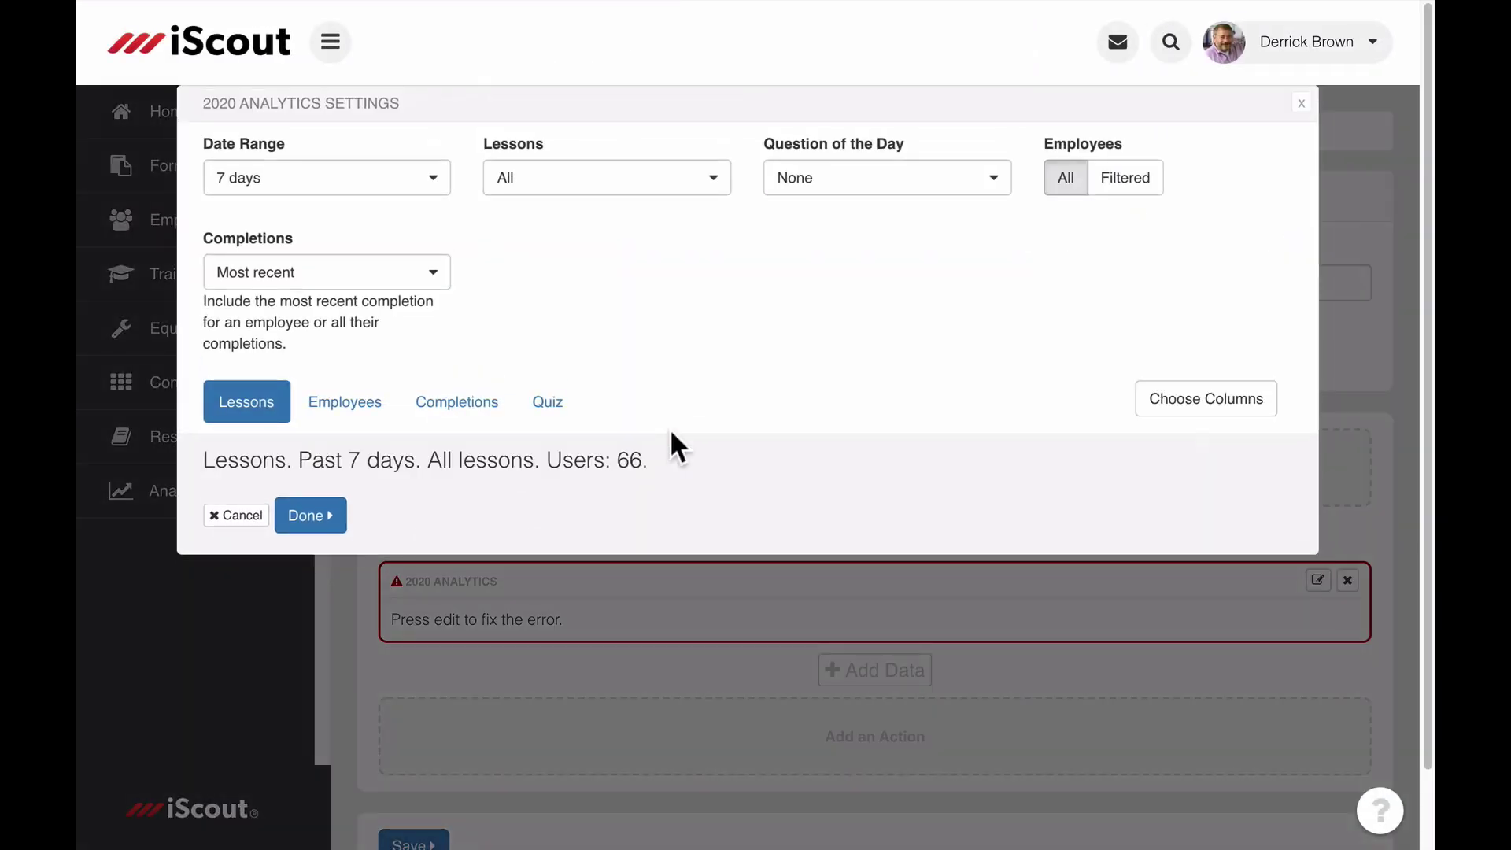
click(218, 582)
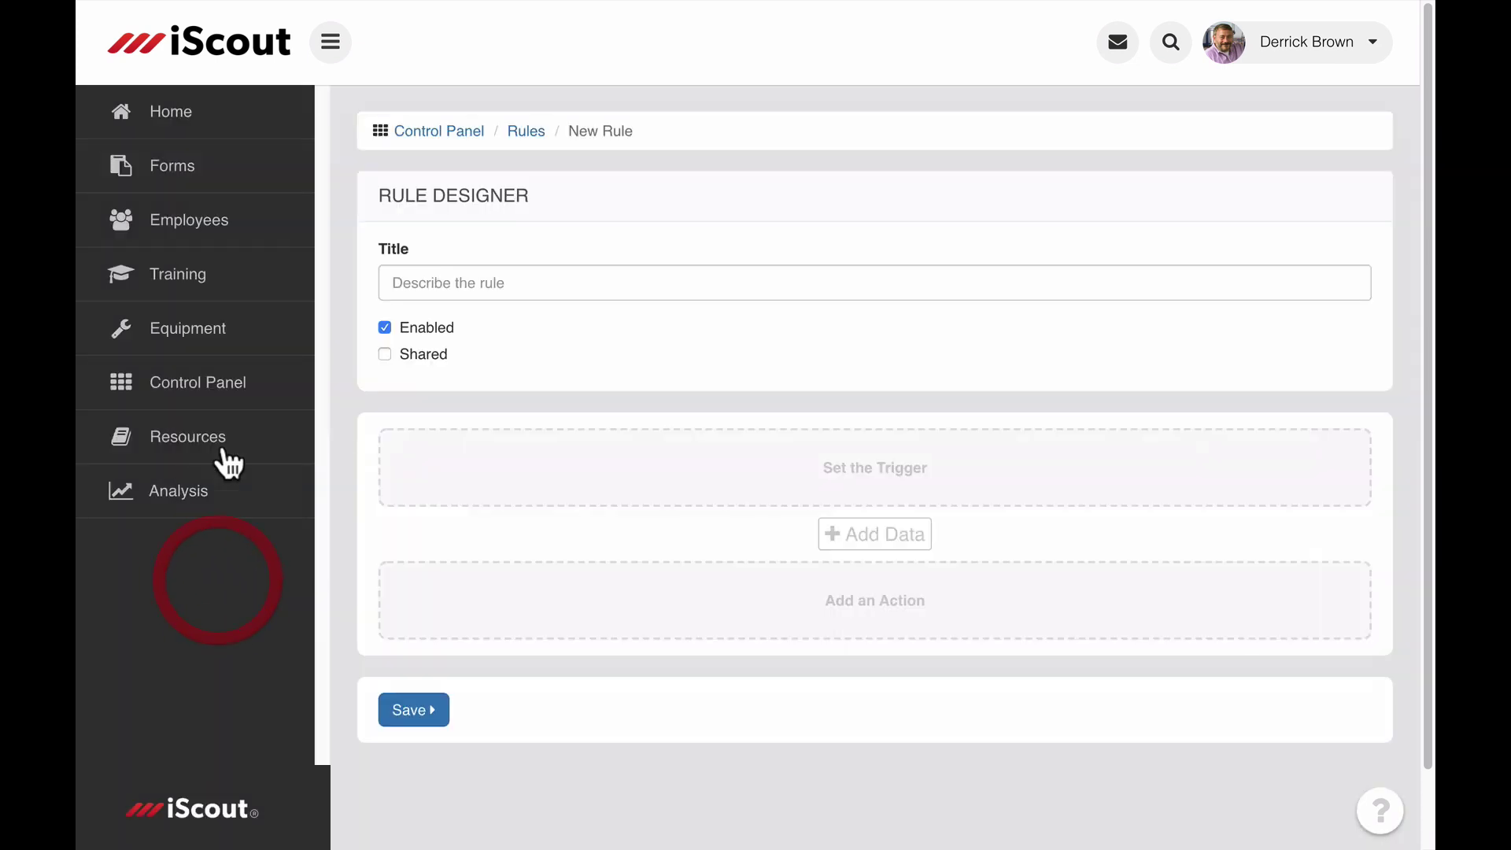
click(224, 403)
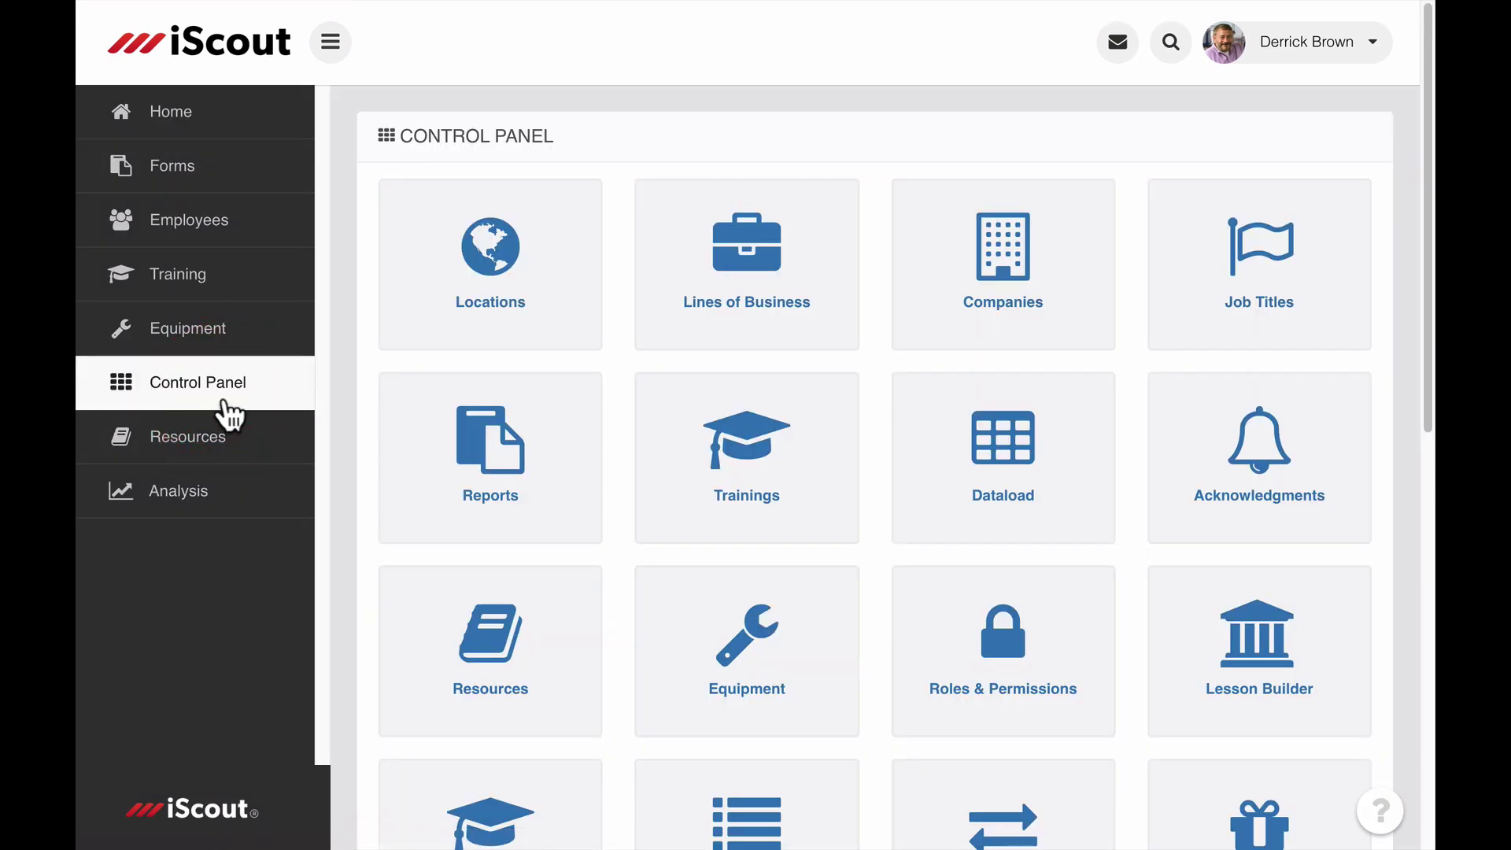
Set the new-employee Question of the Day notification to Email and Mobile in Employee Settings and save
scroll(224, 411, down, 8)
click(453, 628)
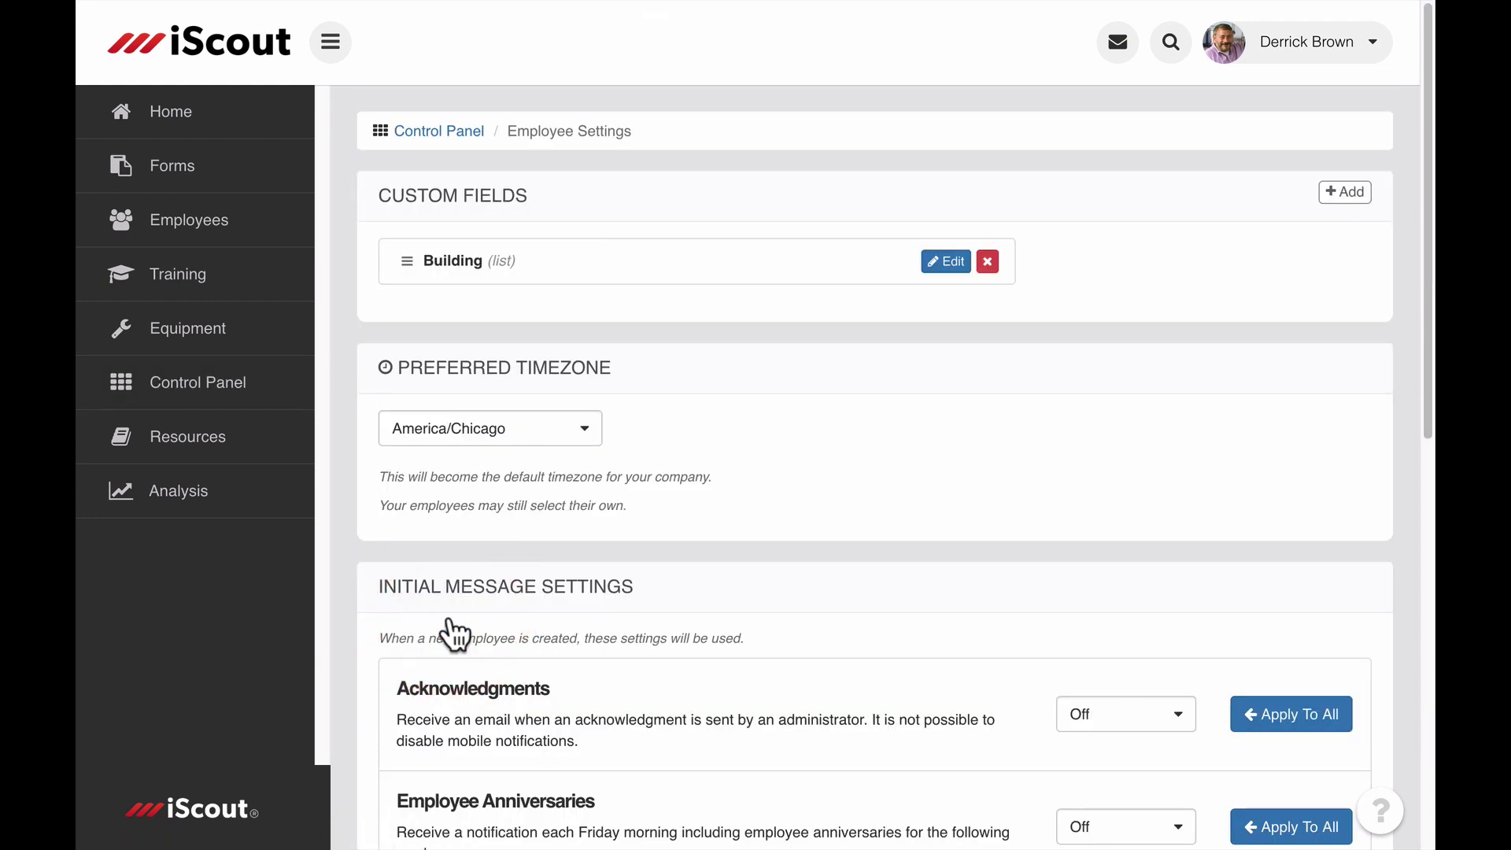
scroll(885, 511, down, 10)
click(1122, 445)
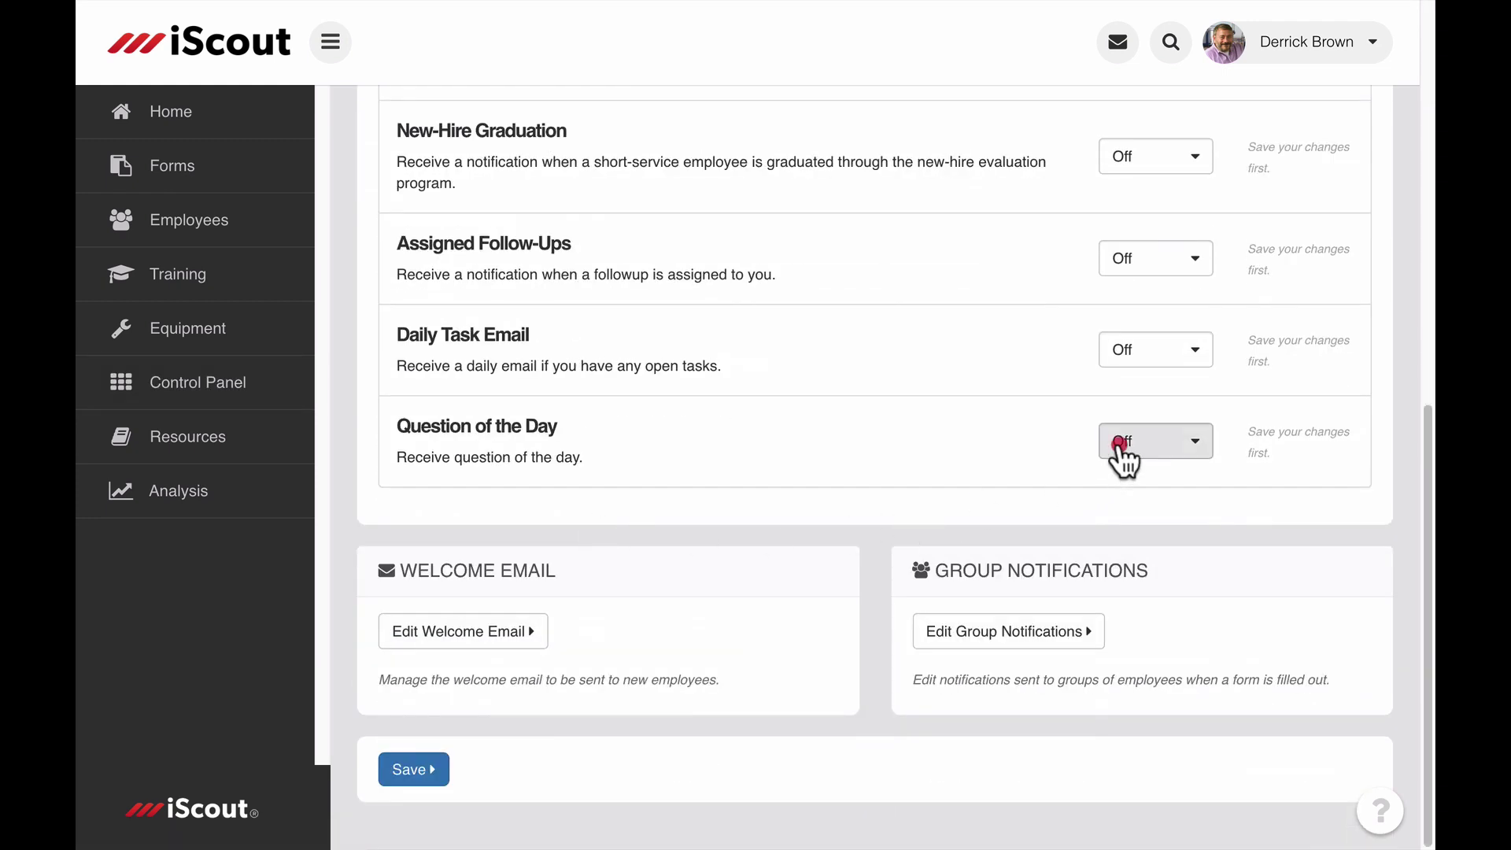
click(1132, 484)
click(1138, 449)
click(1140, 519)
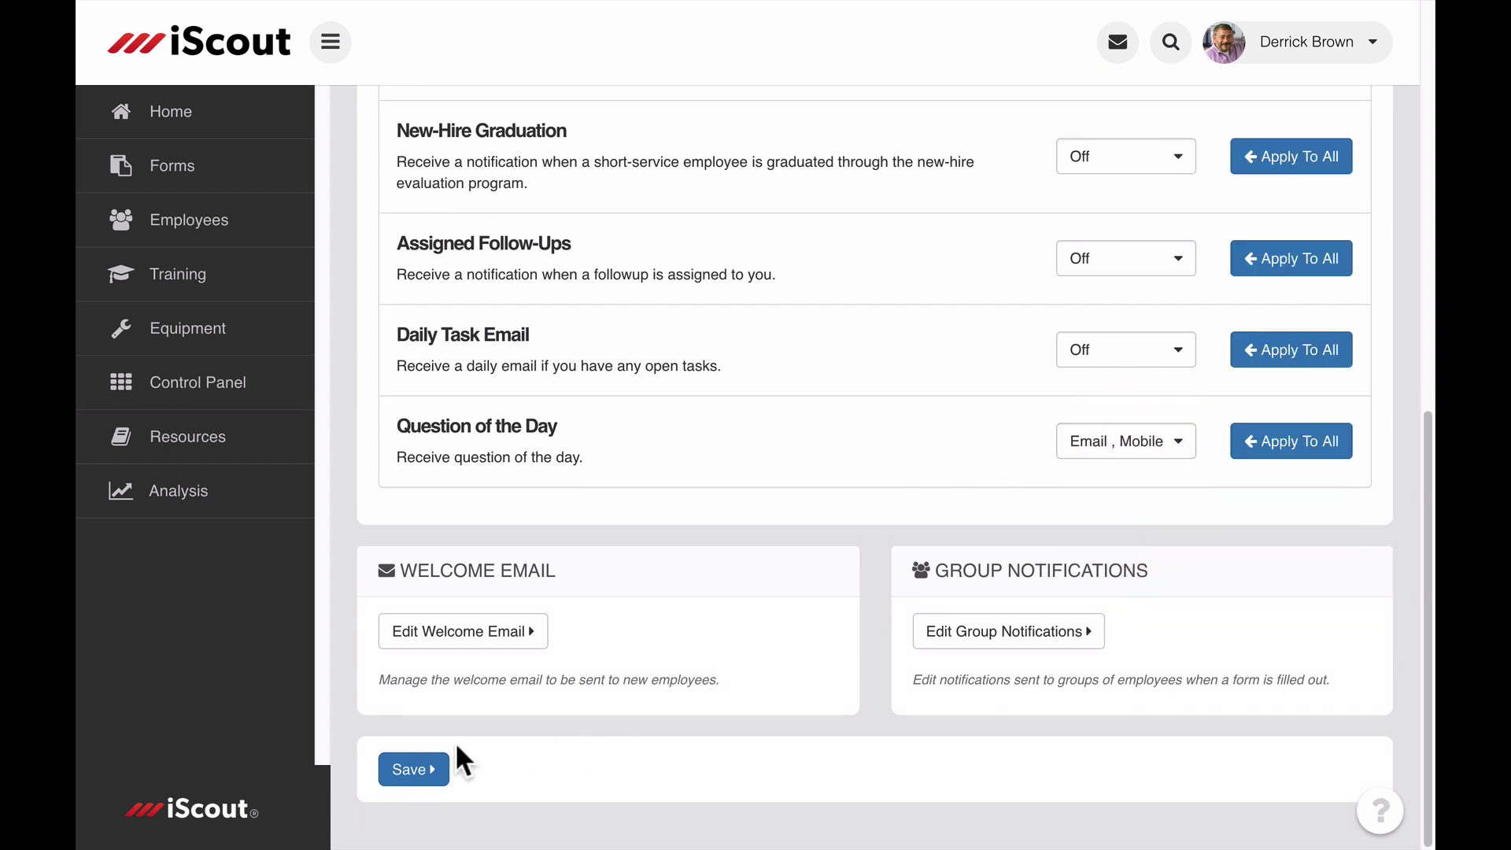
click(417, 769)
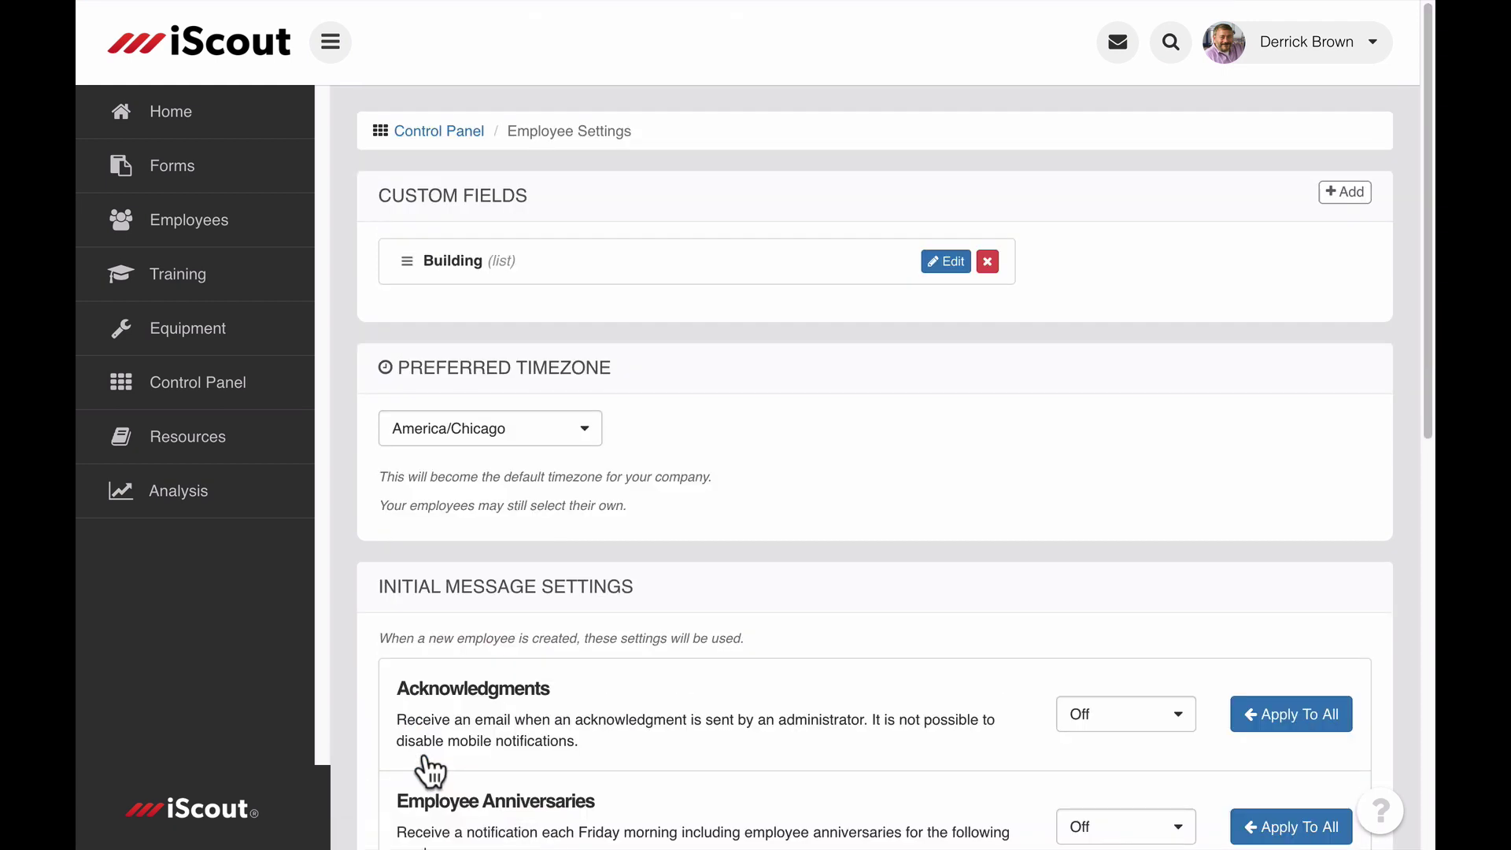
Open Roles & Permissions and scroll to the Manage Question of the Day permission
click(249, 398)
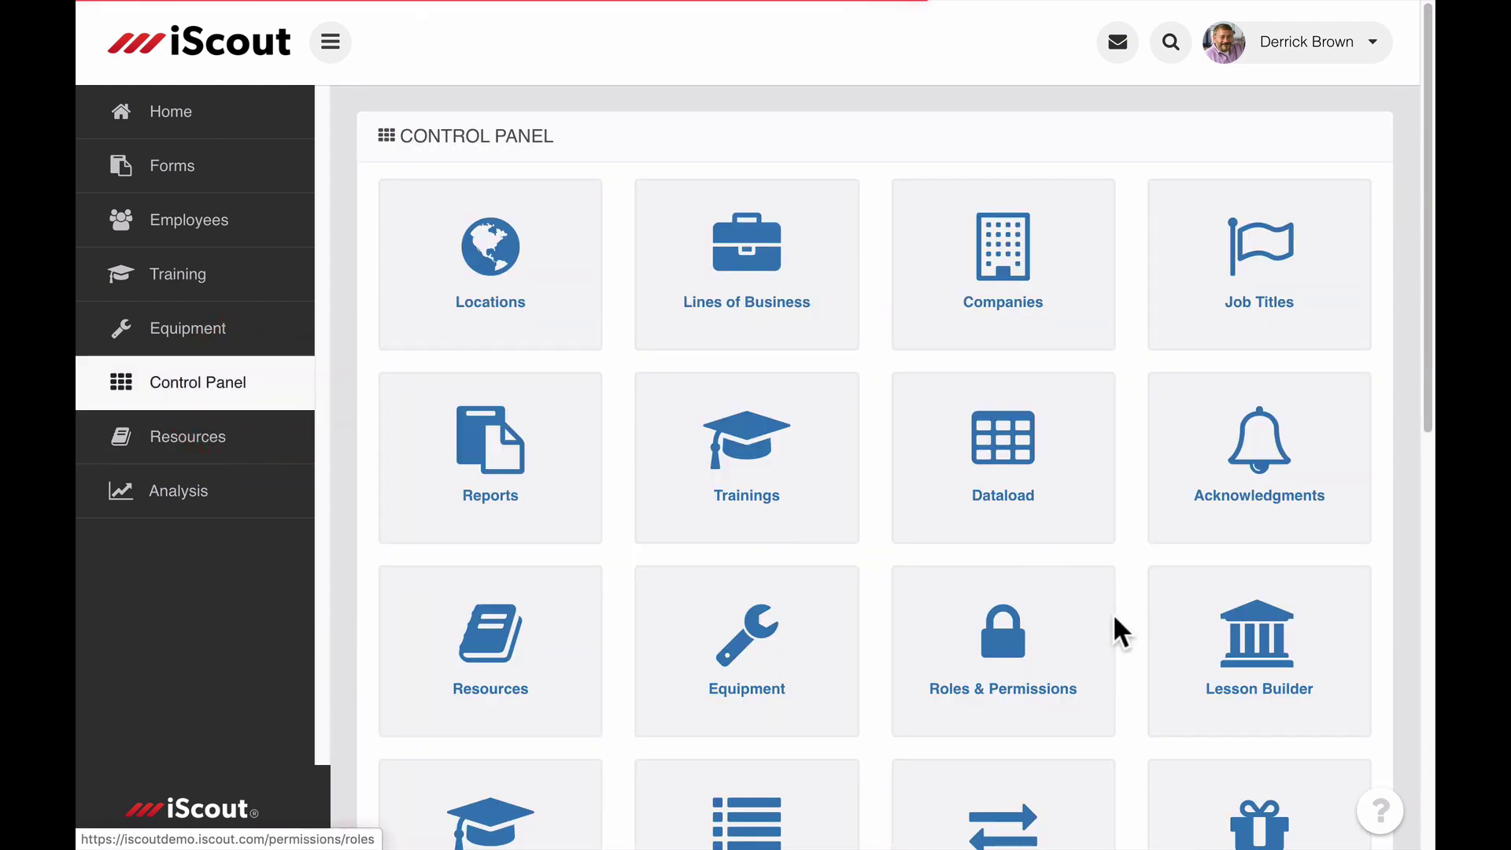
click(1043, 646)
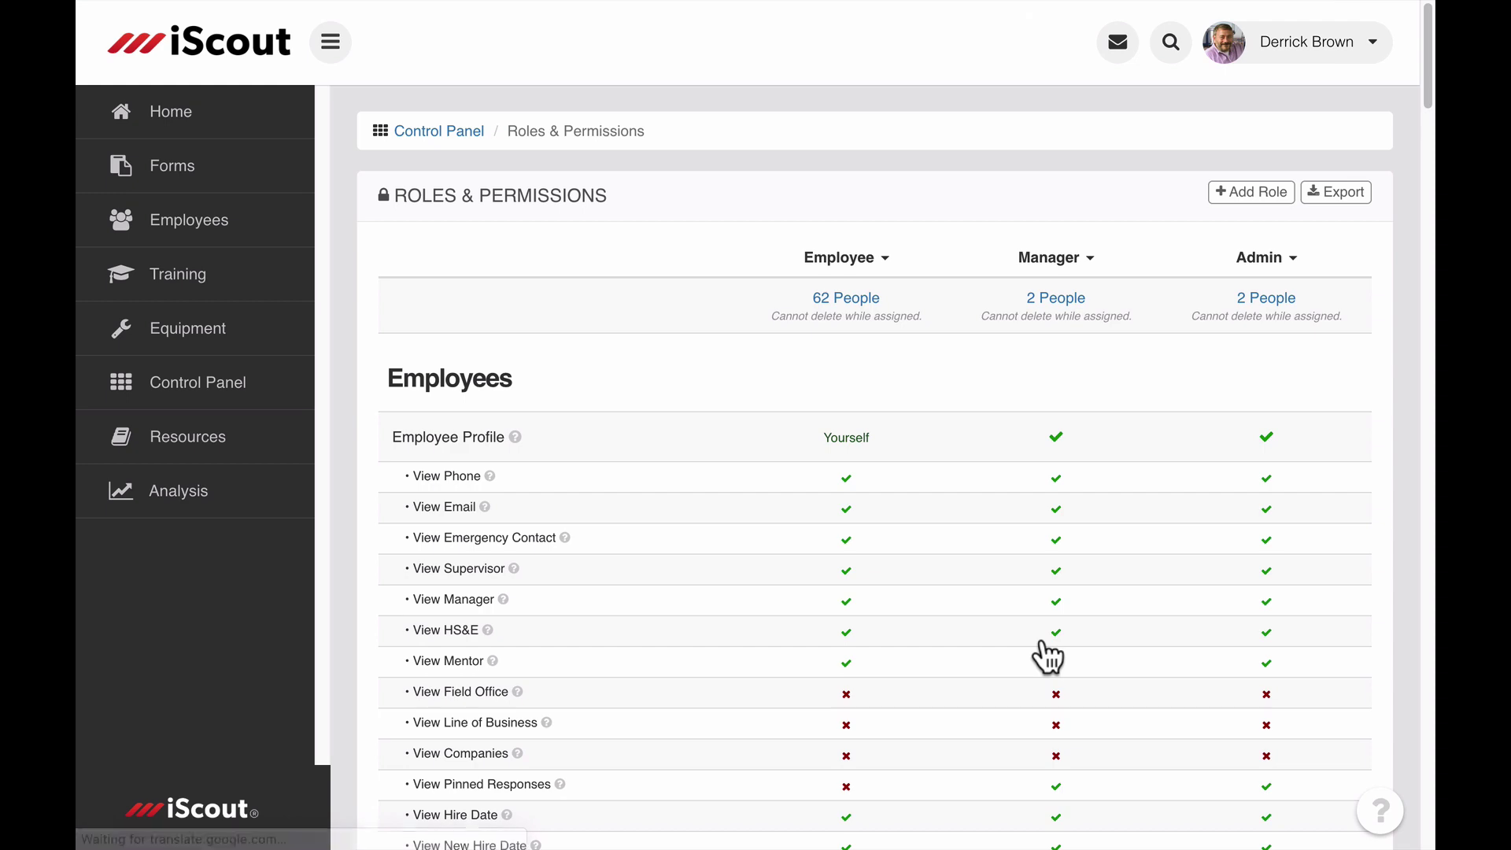
scroll(1043, 617, down, 20)
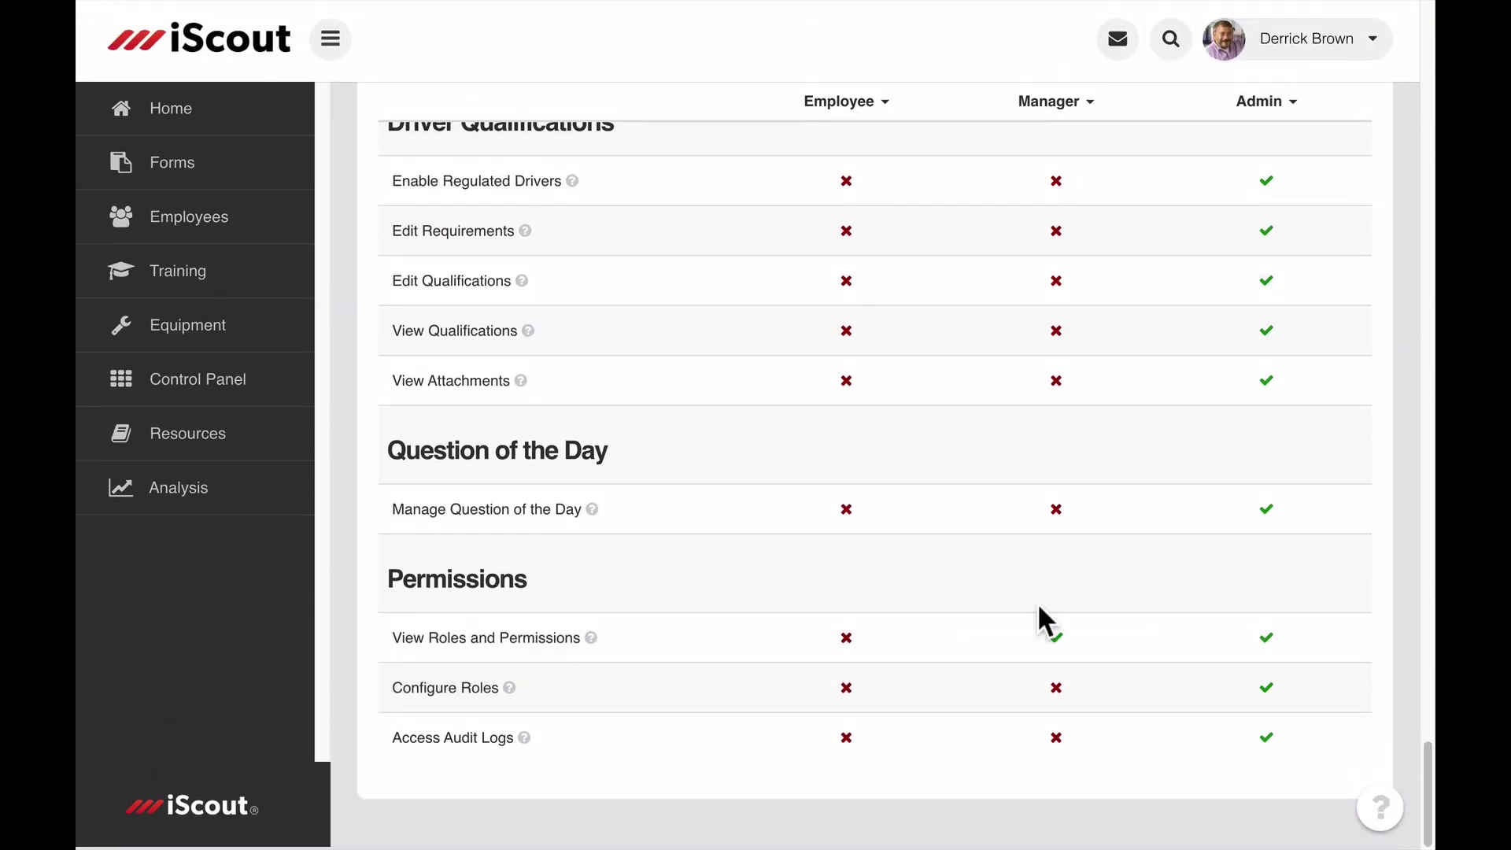